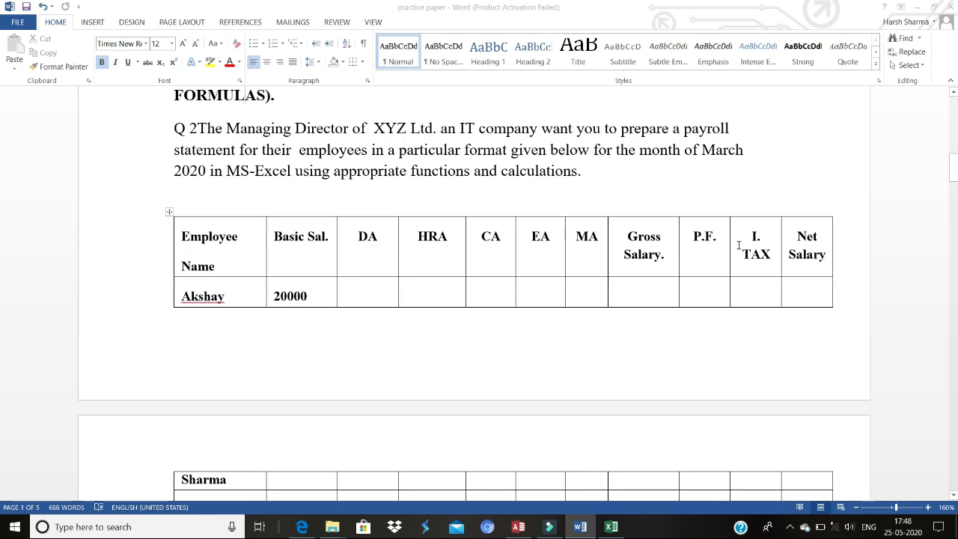
Step: Read through the payroll question and the allowance and deduction conditions in the Word document
left_click(797, 245)
scroll(797, 245, "down", 2)
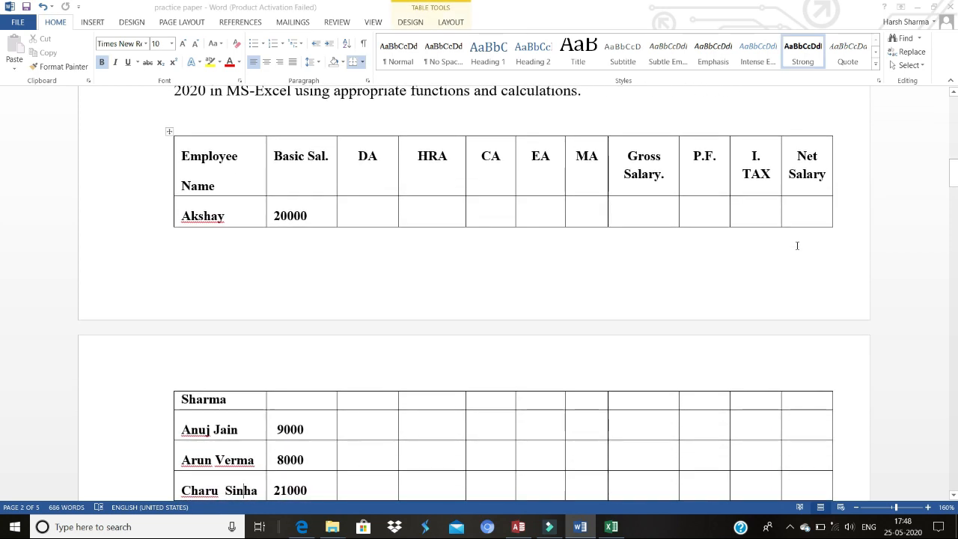
key("Down")
key("Down")
key("Down")
key("Down")
key("Down")
key("Down")
key("Down")
key("Down")
key("Down")
key("Down")
key("Down")
key("Down")
key("Down")
key("Down")
key("Down")
key("Down")
key("Down")
key("Down")
key("Down")
key("Down")
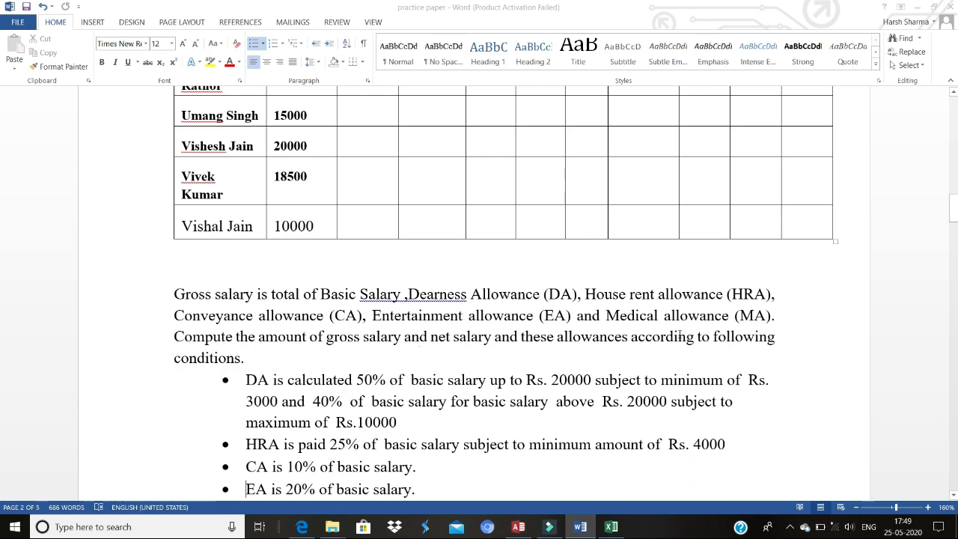
key("Down")
key("Down")
key("Down")
key("Down")
key("Down")
key("Down")
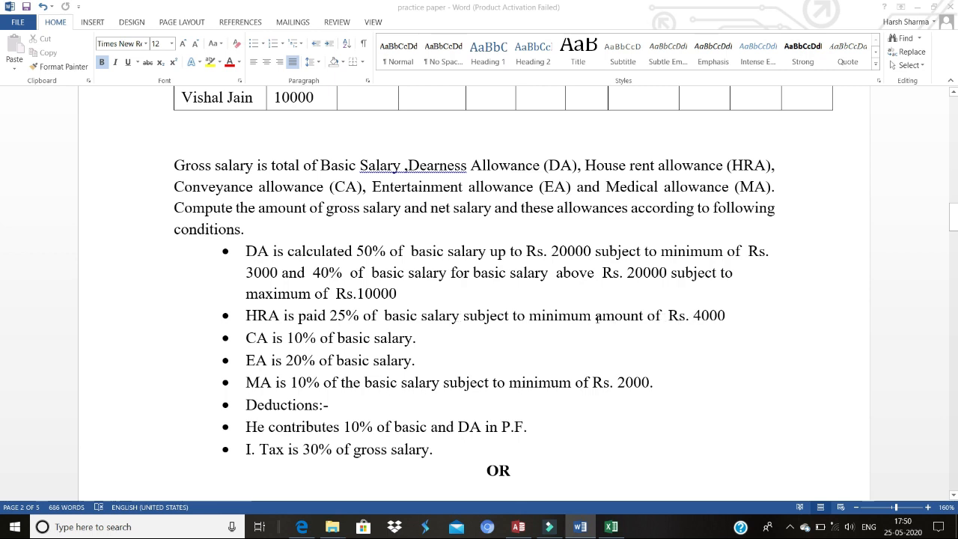
left_click_drag(530, 315, 595, 317)
left_click(441, 349)
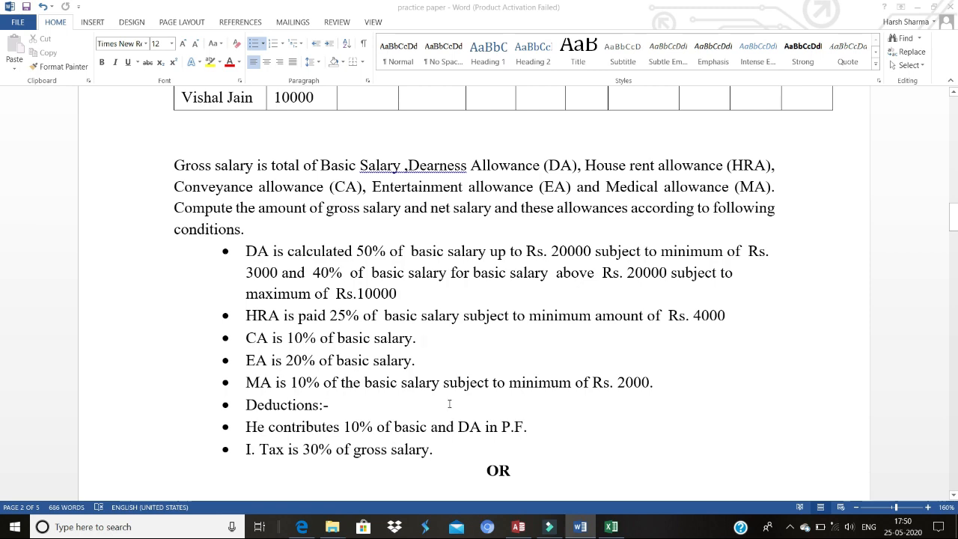
key("Up")
key("Up")
key("Up")
key("Up")
key("Up")
key("Up")
key("Up")
key("Up")
key("Up")
key("Up")
key("Up")
key("Up")
key("Up")
key("Up")
key("Up")
key("Up")
key("Up")
key("Up")
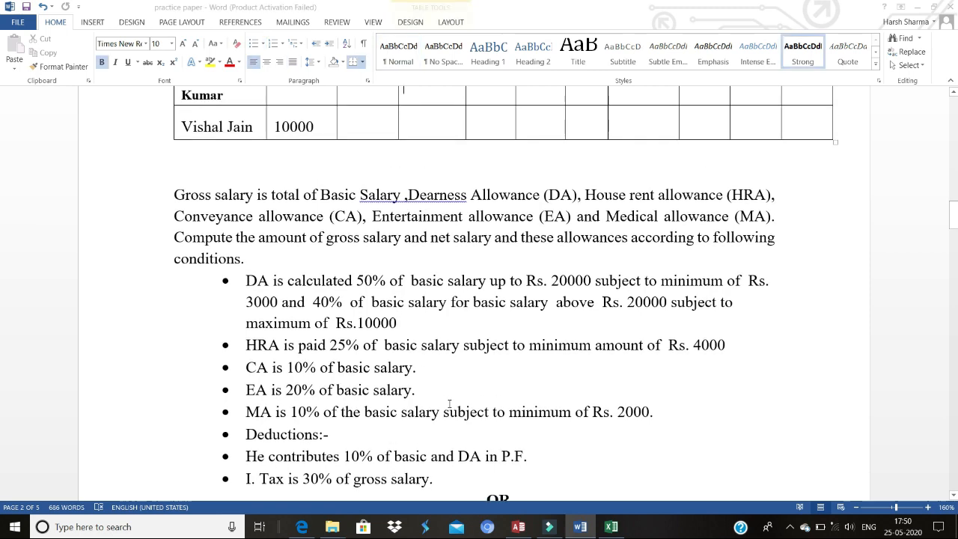
key("Up")
key("Up")
key("Up")
key("Up")
key("Up")
key("Up")
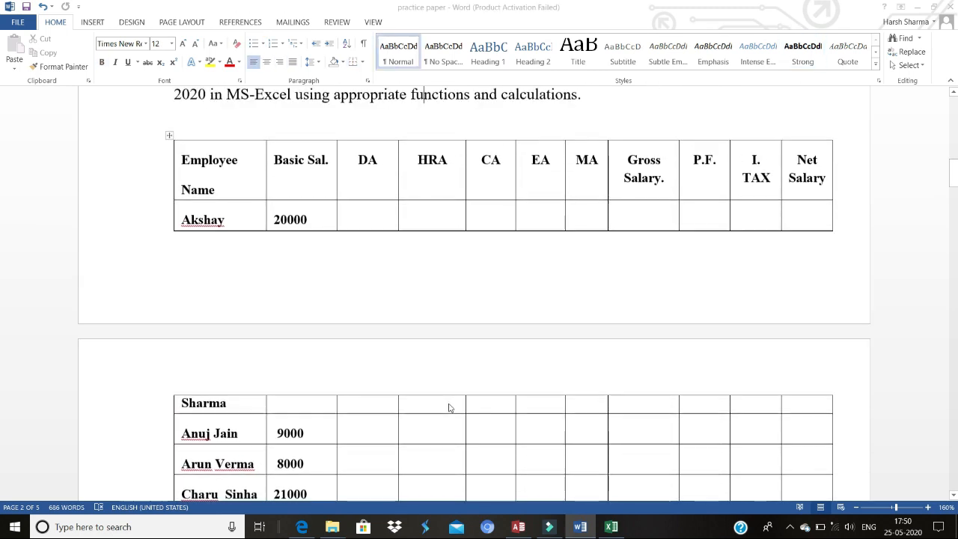
Step: Select and copy the whole payroll table from the Word document
left_click(184, 164)
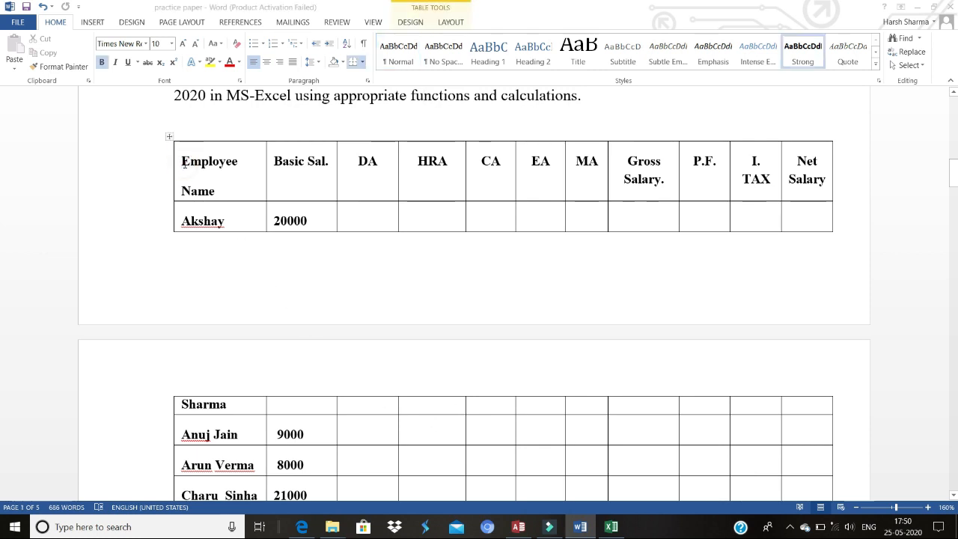
mouse_move(187, 163)
left_mouse_down()
mouse_move(562, 340)
mouse_move(633, 356)
mouse_move(644, 451)
mouse_move(672, 471)
mouse_move(677, 495)
mouse_move(774, 439)
mouse_move(846, 447)
mouse_move(849, 477)
mouse_move(863, 424)
left_mouse_up()
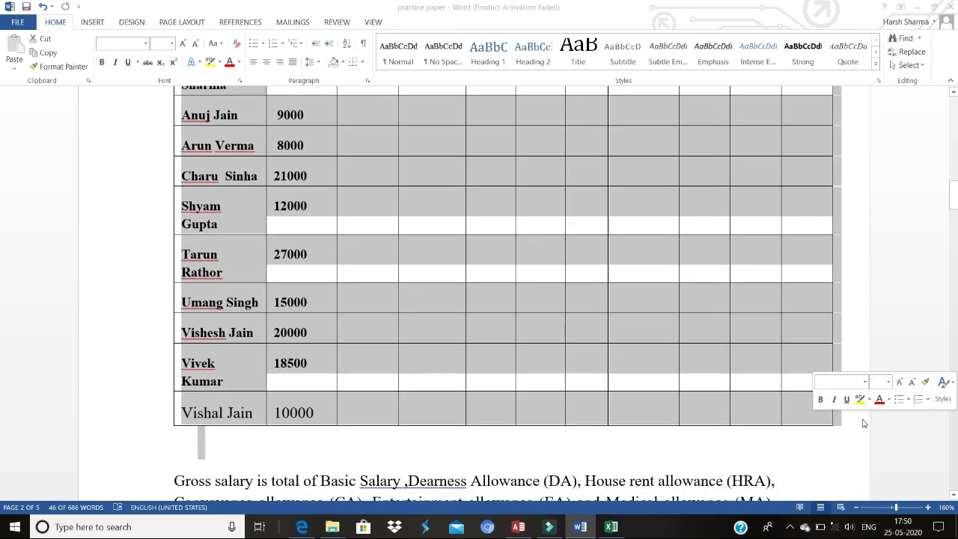
key("ctrl+c")
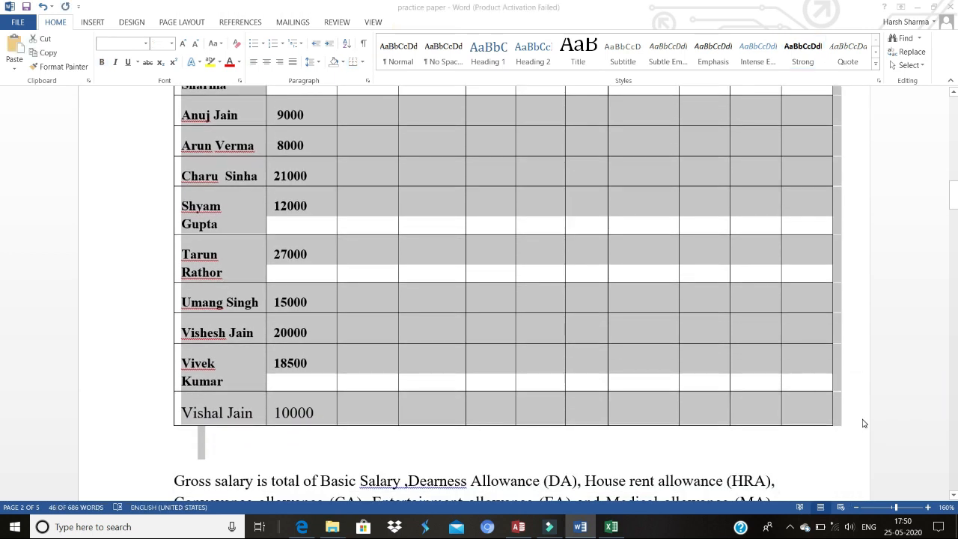
Step: Switch to Excel and paste the payroll table into cell A2 of Sheet5
left_click(611, 526)
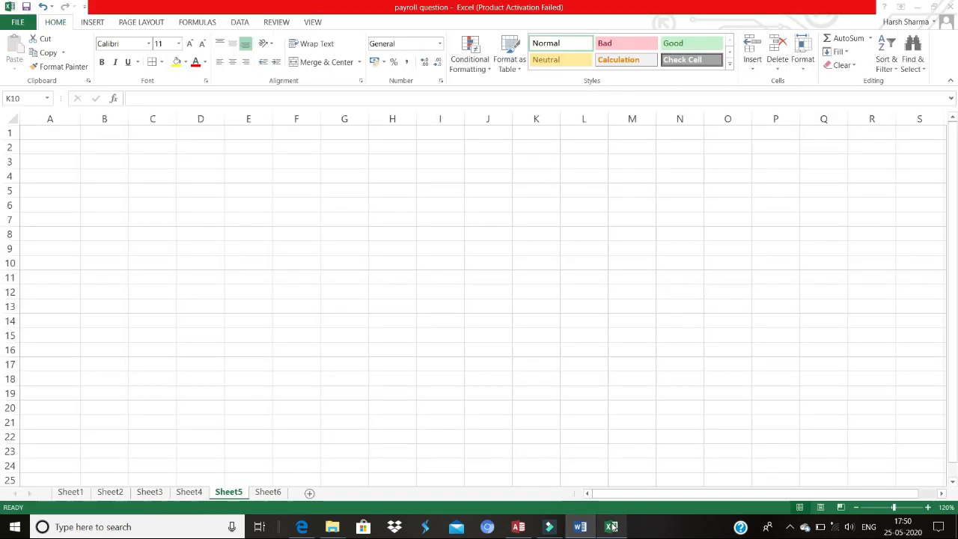
left_click(71, 152)
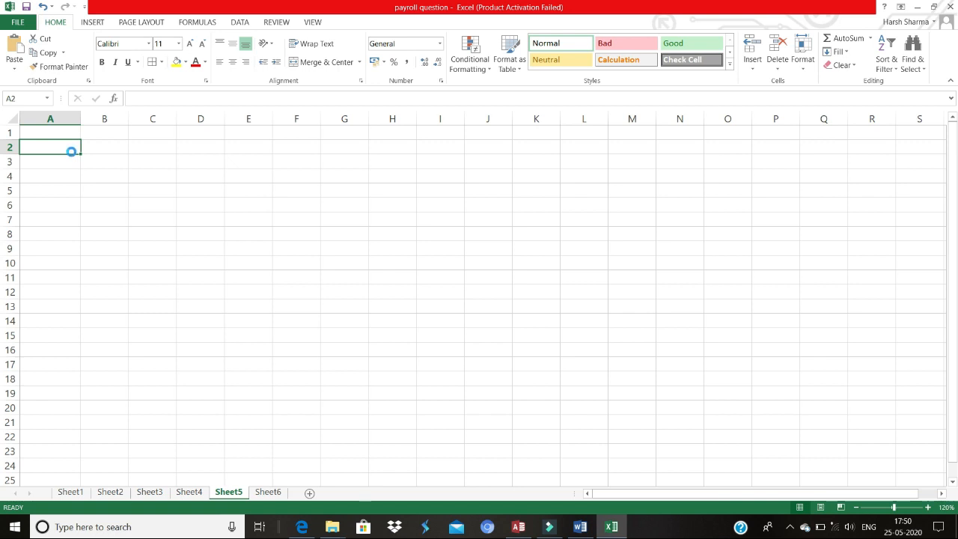
key("ctrl+v")
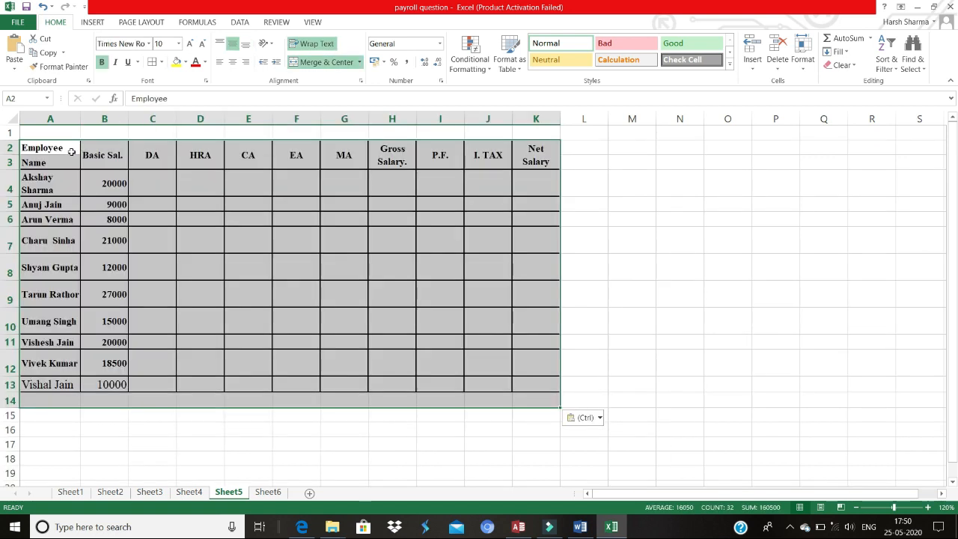
left_click(159, 215)
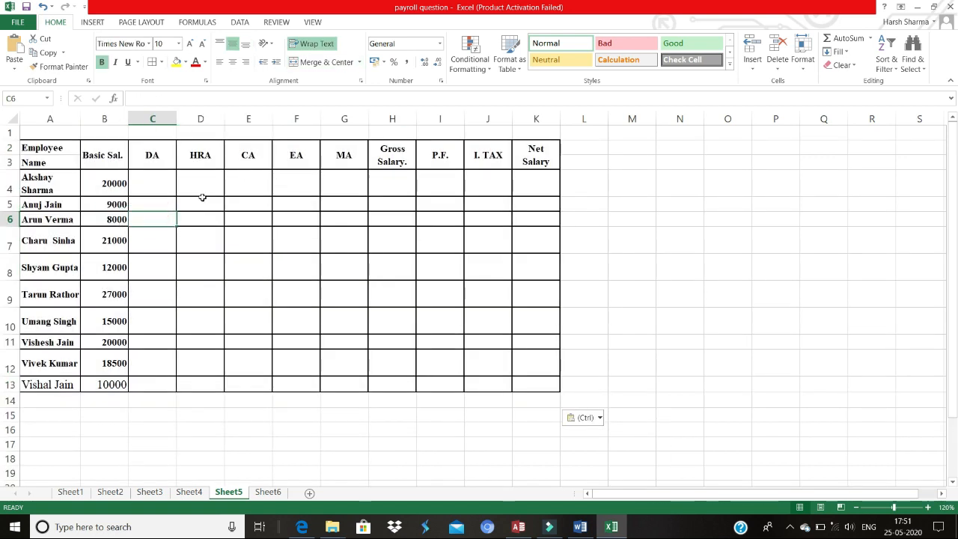
Step: Merge and center cells A1 to K1 above the table
left_click_drag(69, 134, 474, 132)
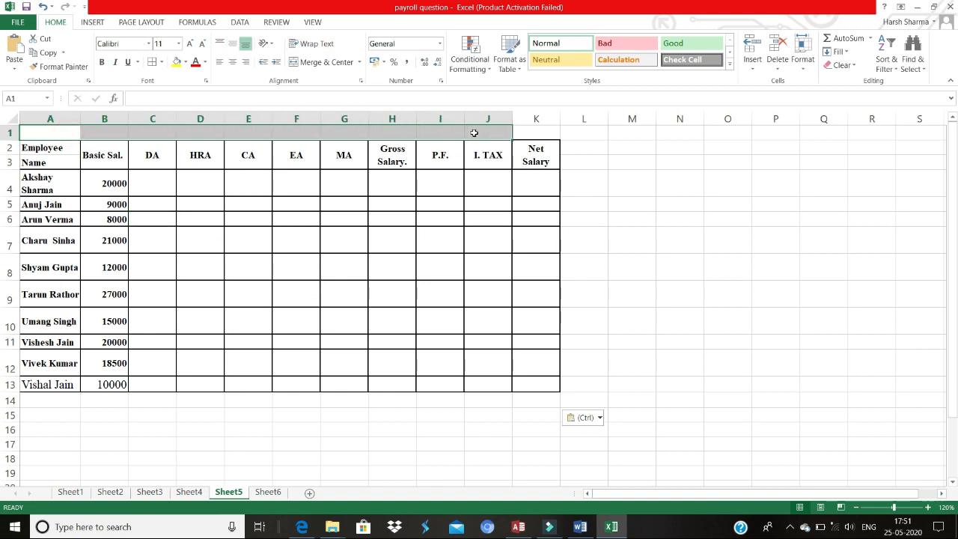
left_click(75, 127)
left_click_drag(75, 127, 522, 128)
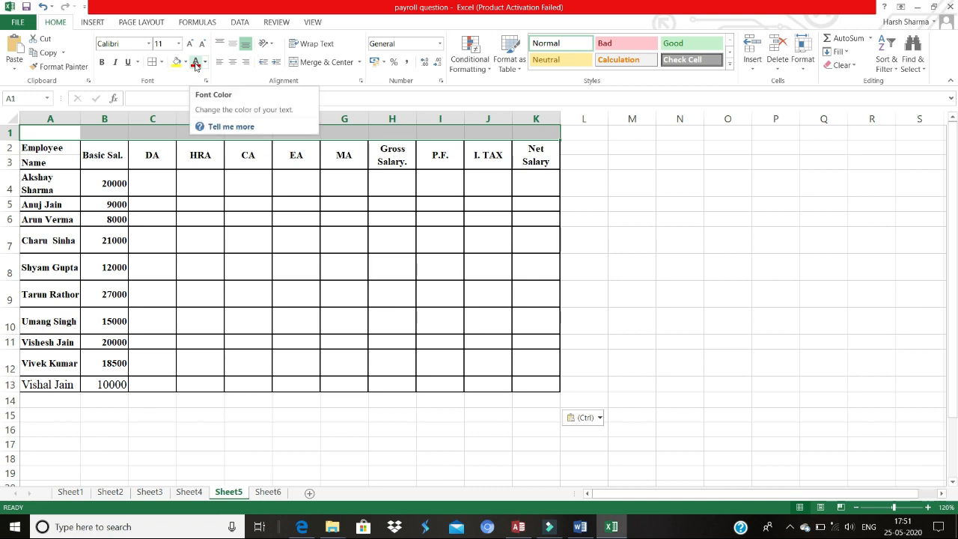
left_click(318, 62)
Step: Enter the title PAYROLL STATEMENT in the merged cell
type("Pay")
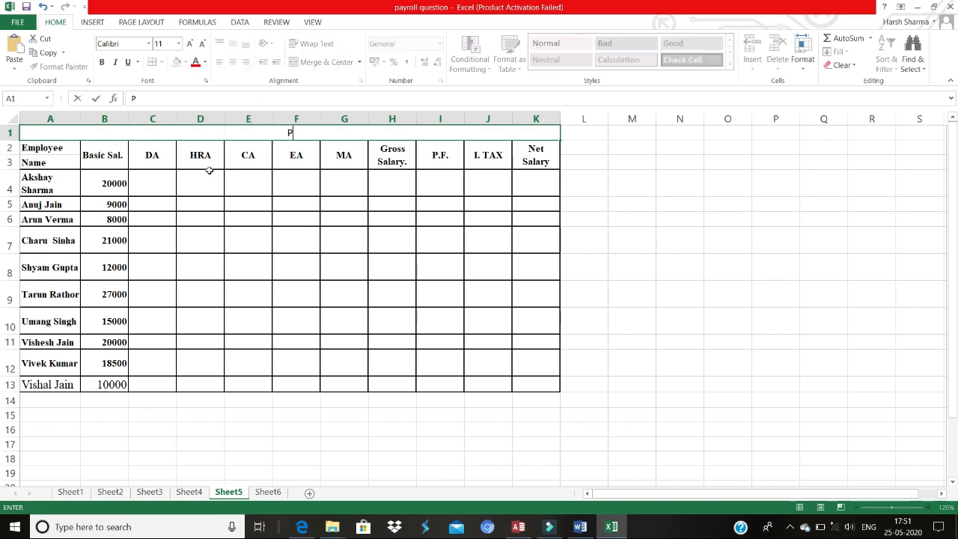
key("BackSpace")
key("BackSpace")
type("AYR")
type("OLL")
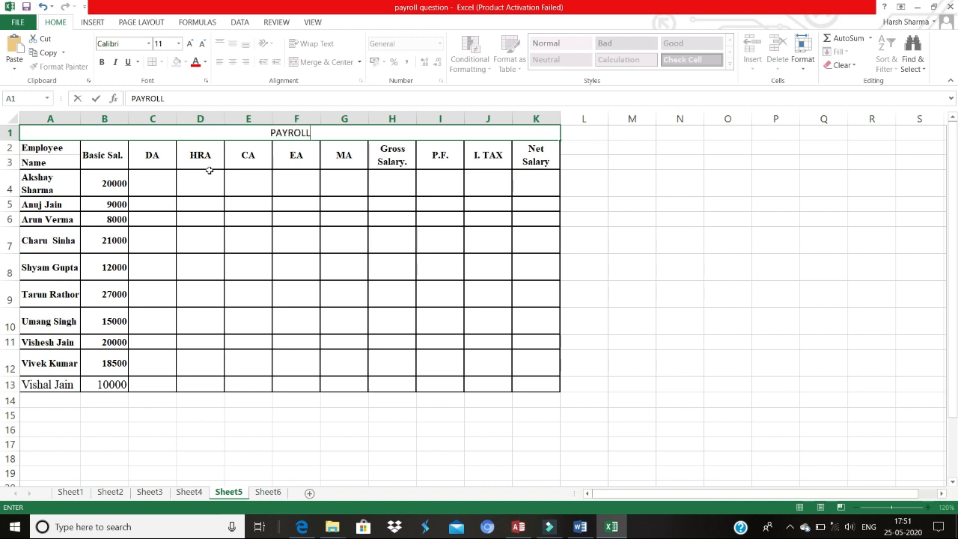
type(" STATEM")
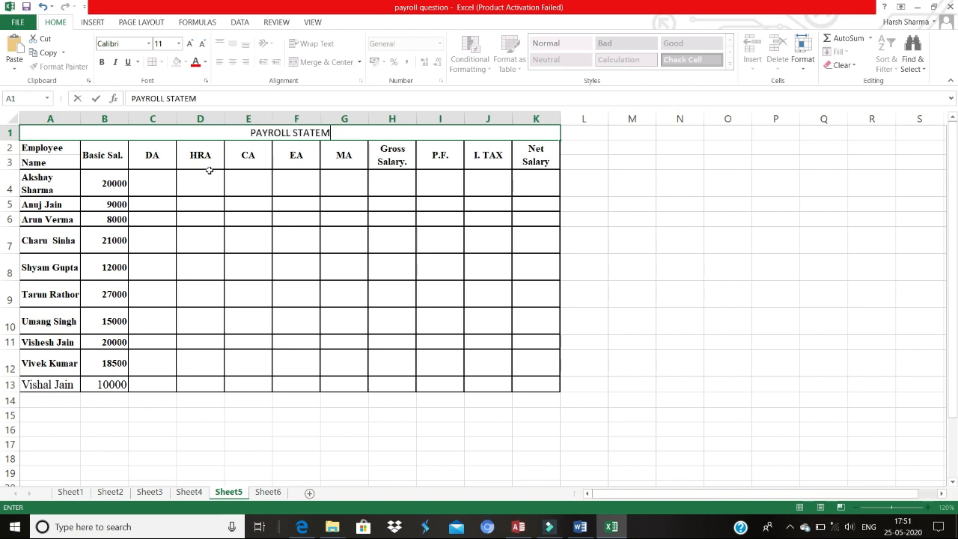
type("ENT")
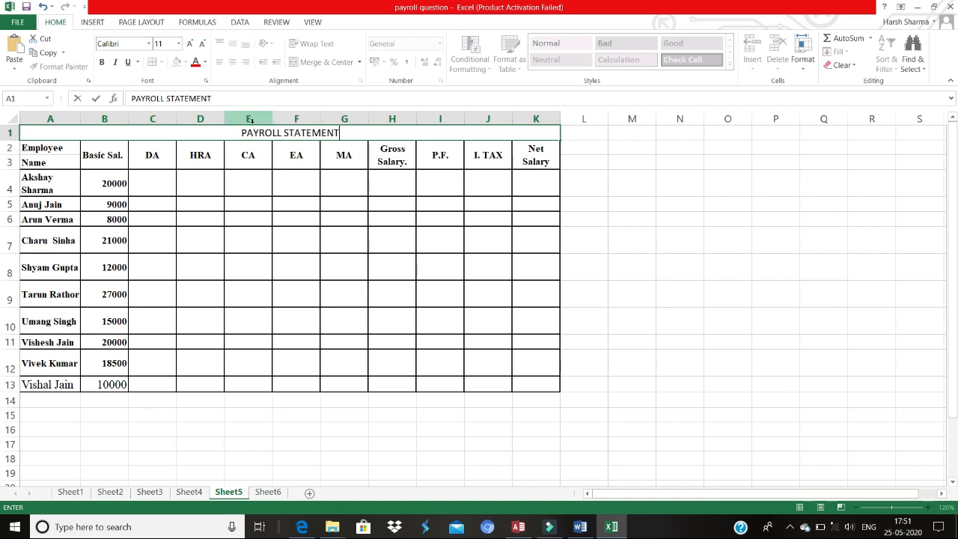
Step: Format the title bold at 20 pt and autofit the height of row 1
left_click_drag(241, 132, 343, 133)
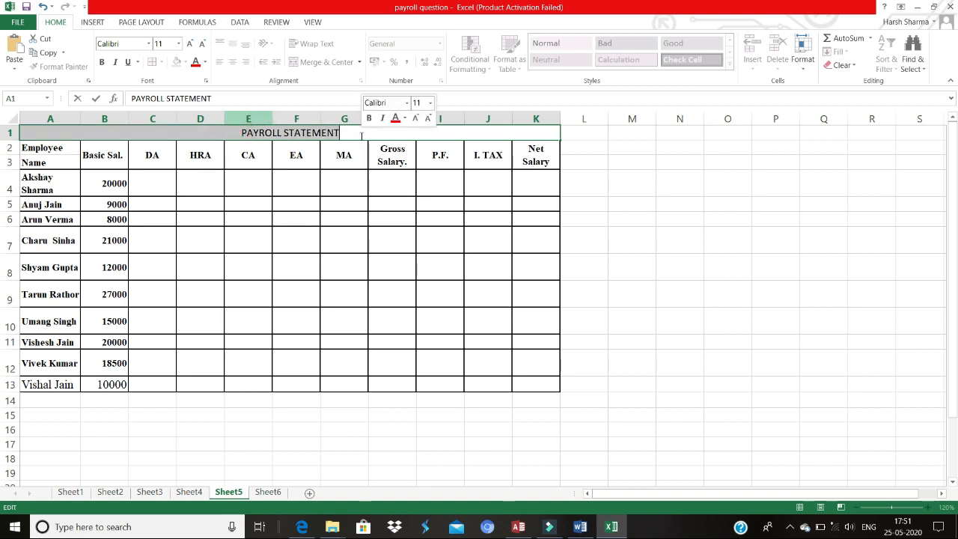
left_click(104, 62)
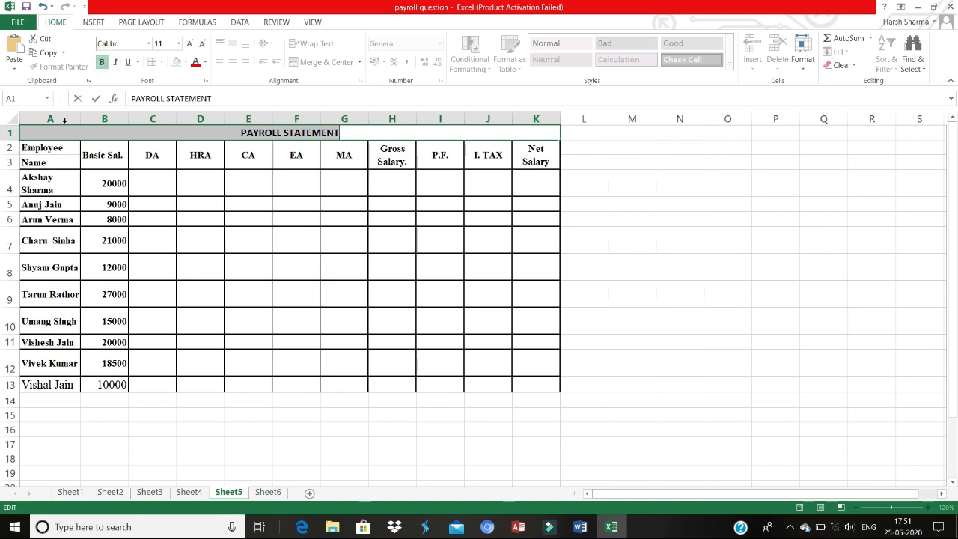
left_click(190, 44)
left_click(190, 43)
left_click(190, 44)
left_click(191, 43)
left_click(190, 44)
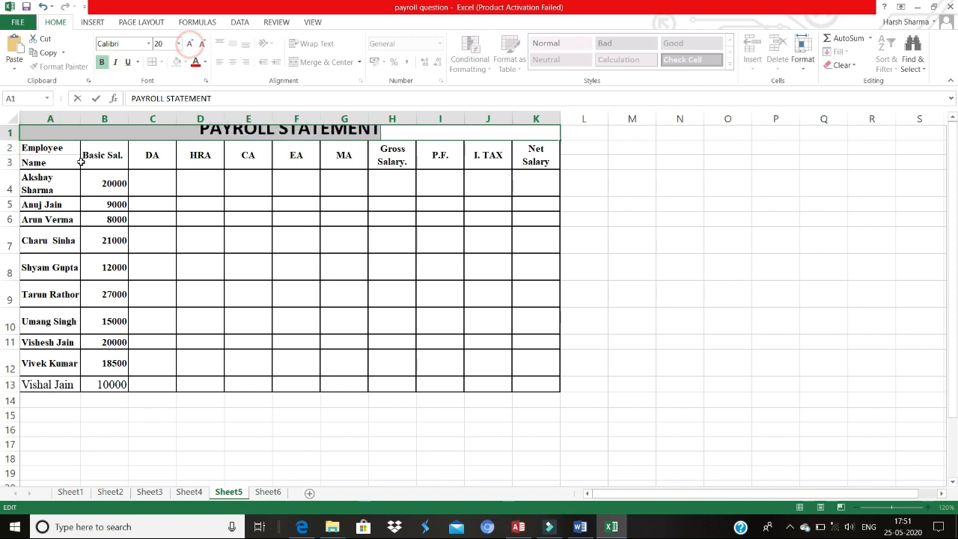
double_click(17, 141)
left_click(153, 186)
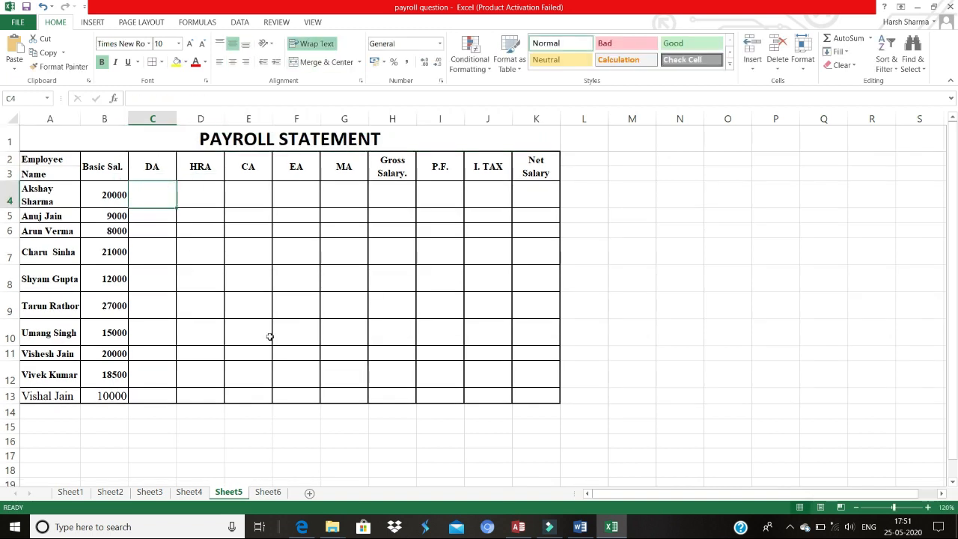
Step: Review the DA, HRA and MA formula notes on Sheet6
left_click(284, 492)
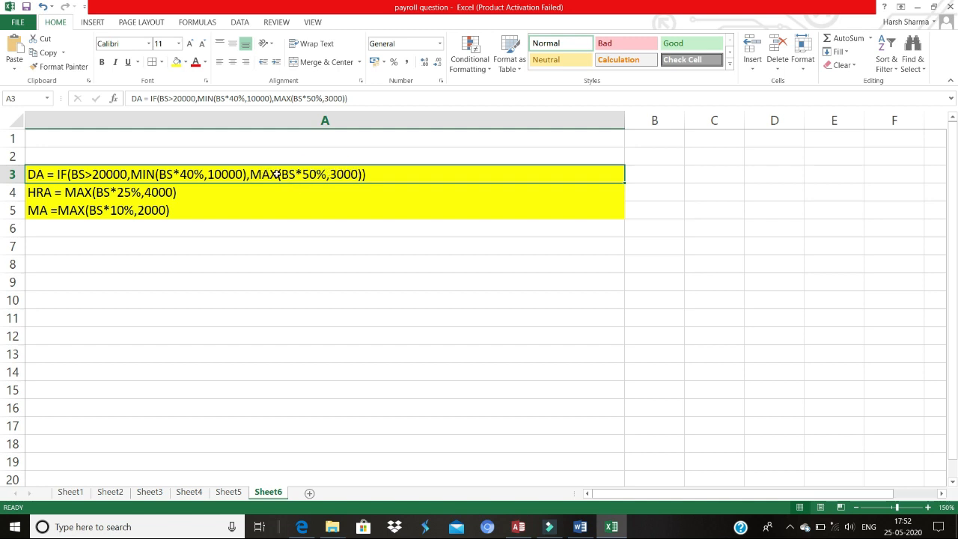
left_click(240, 494)
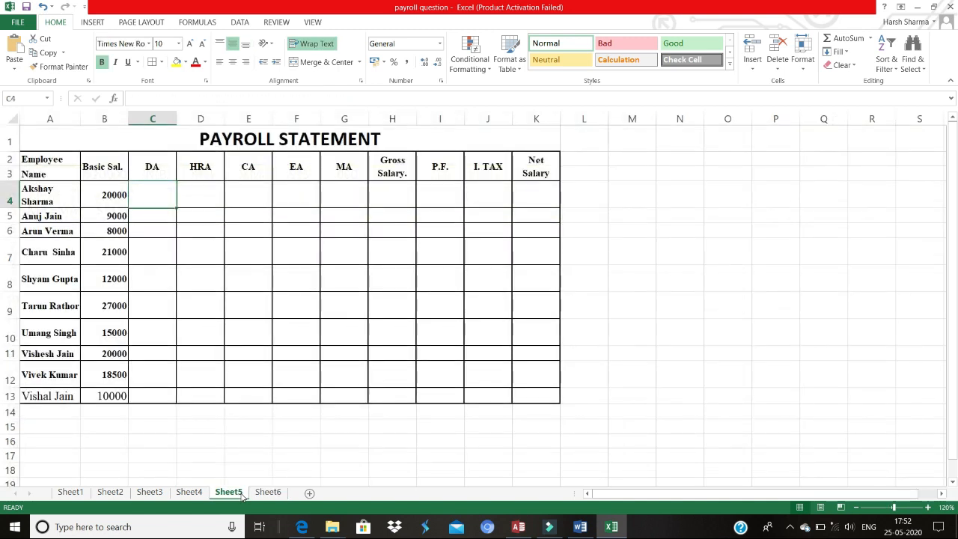
left_click(156, 197)
type("=")
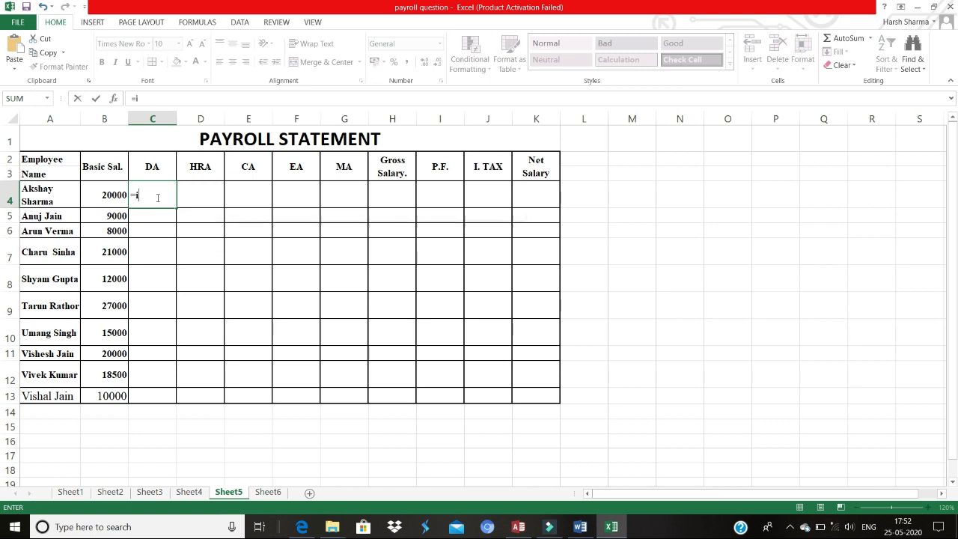
type("i")
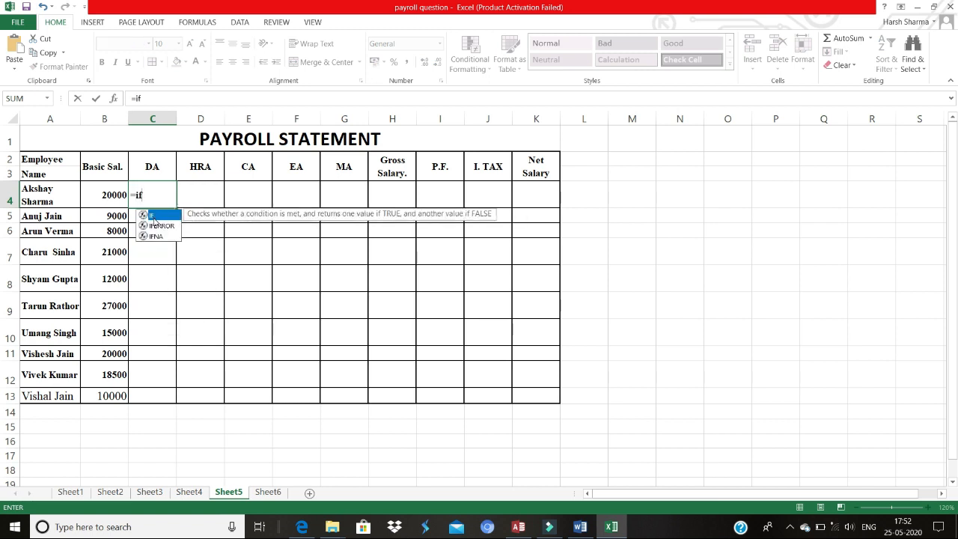
type("f")
double_click(153, 219)
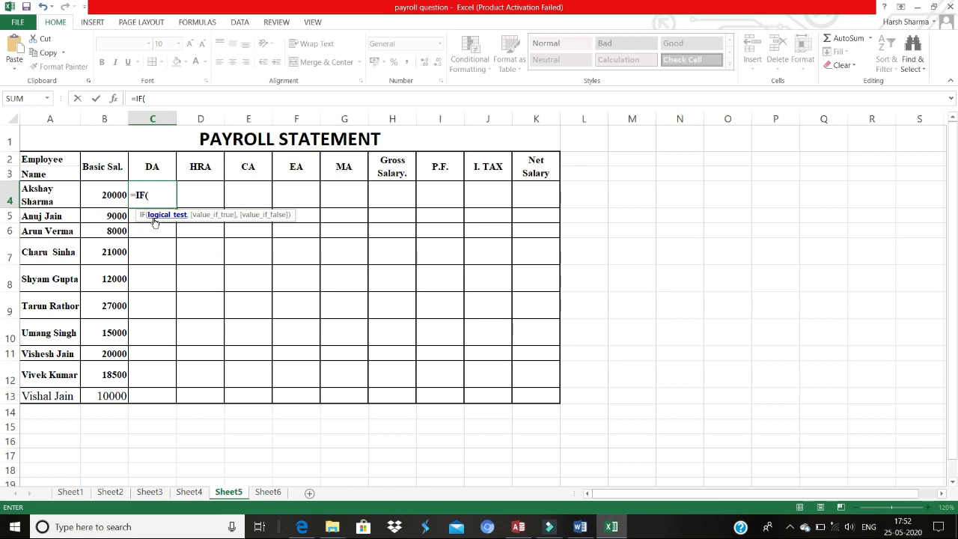
left_click(120, 195)
type(">")
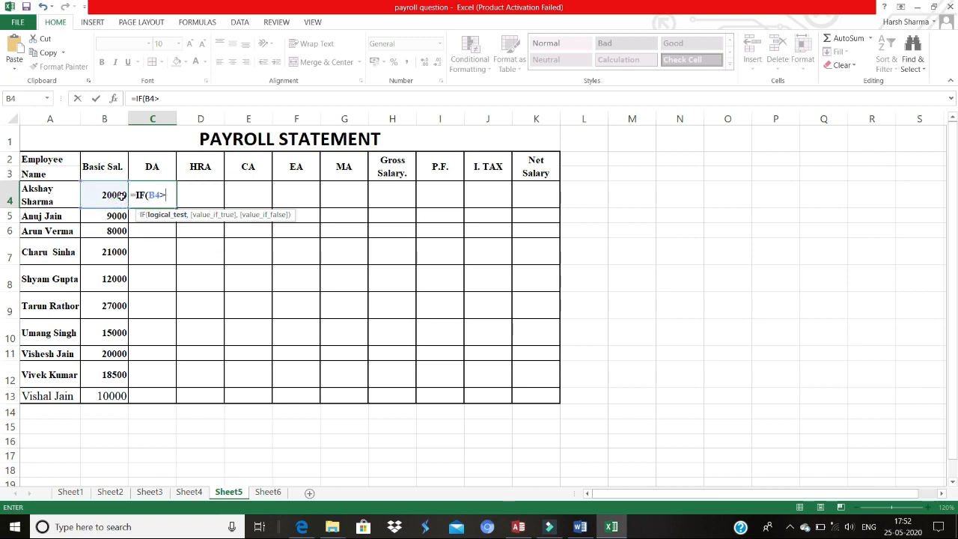
type("2000")
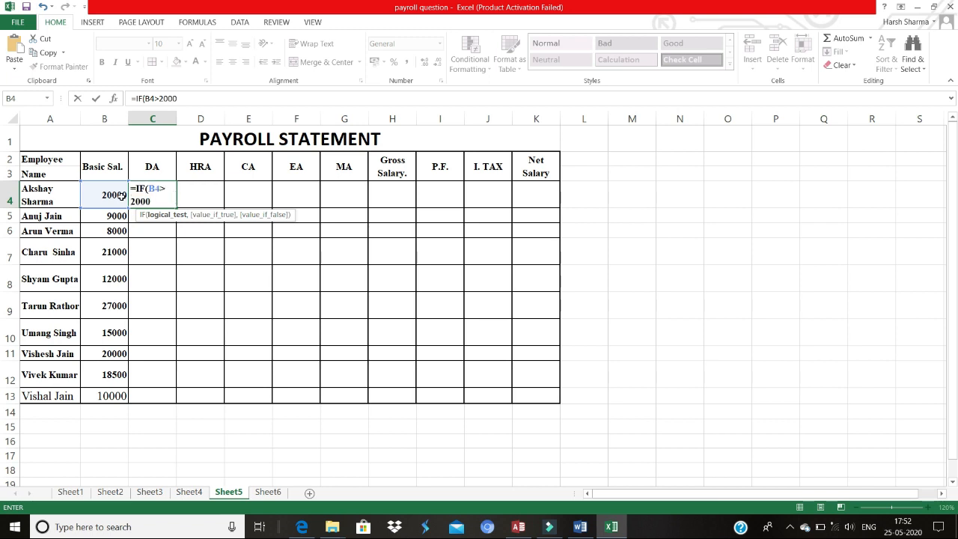
type("0,")
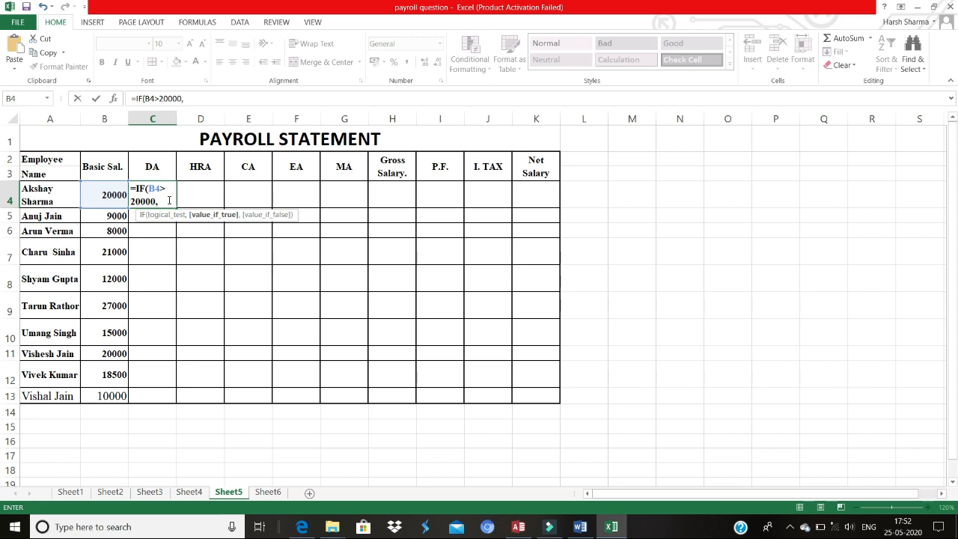
Step: Consult the formula notes on Sheet6 and return to Sheet5
left_click(271, 492)
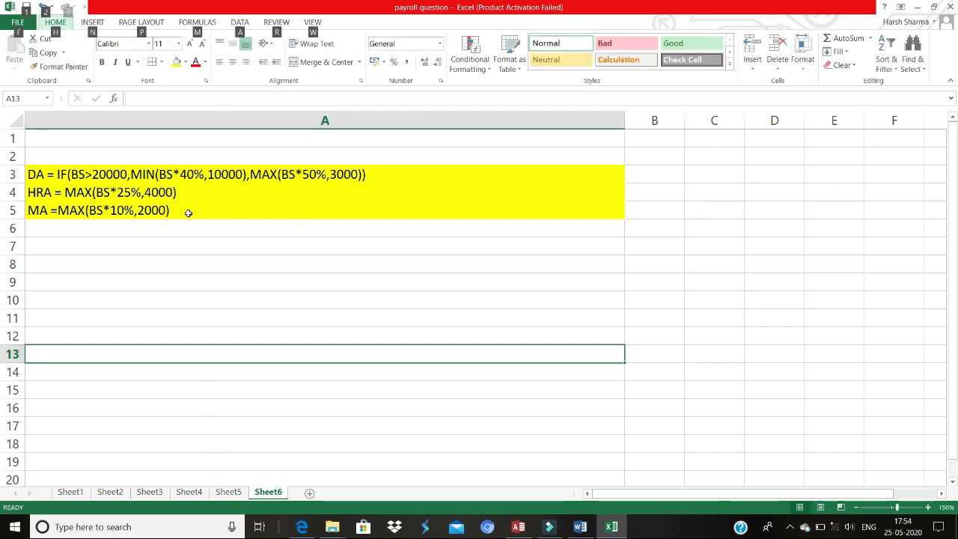
left_click(232, 492)
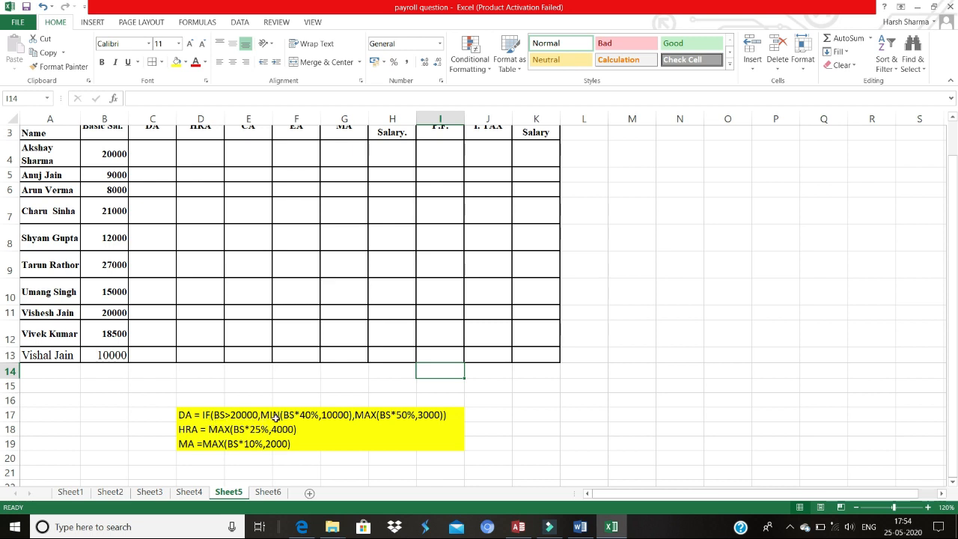
Step: In cell C4, start the DA formula =IF(B4>20000,MIN(B4*40%,10000) using the first employee's basic salary
left_click(166, 164)
type("=")
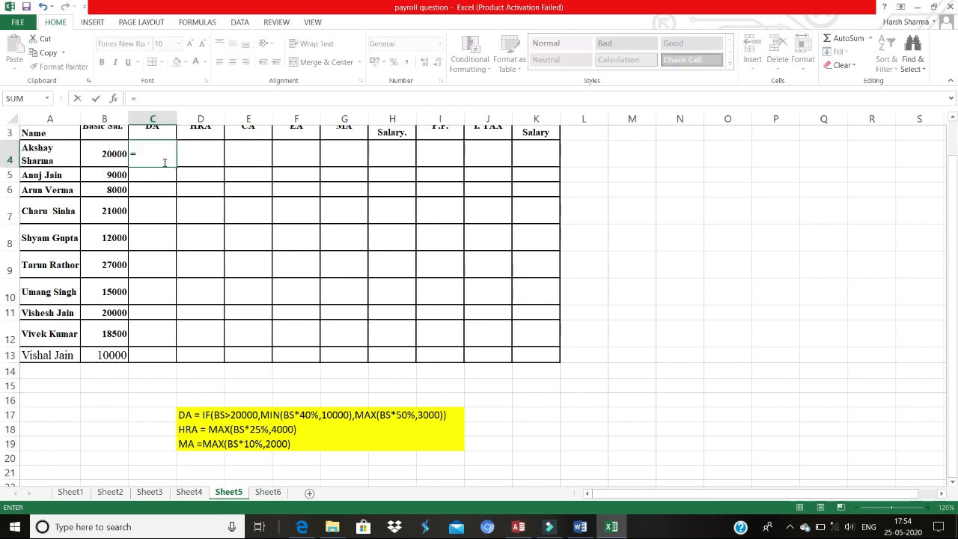
type("if")
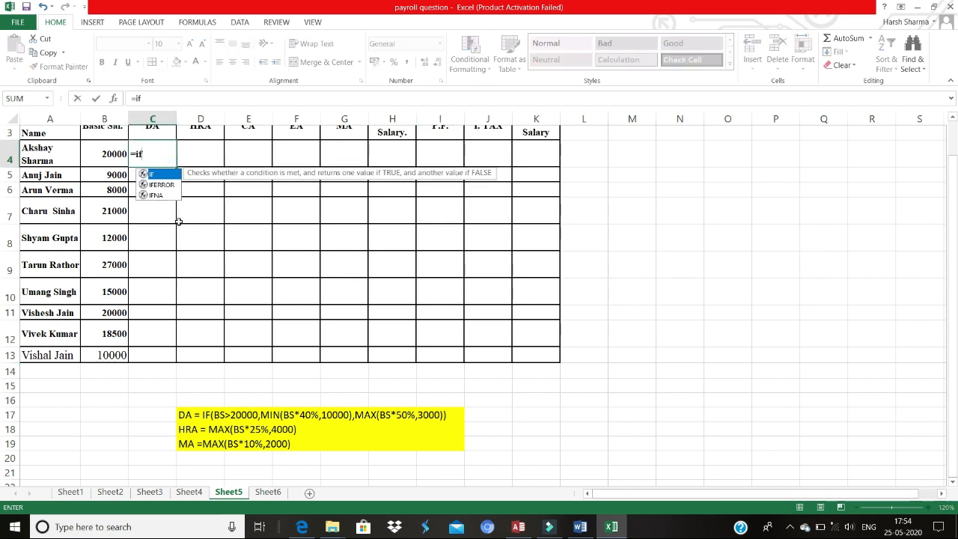
double_click(162, 174)
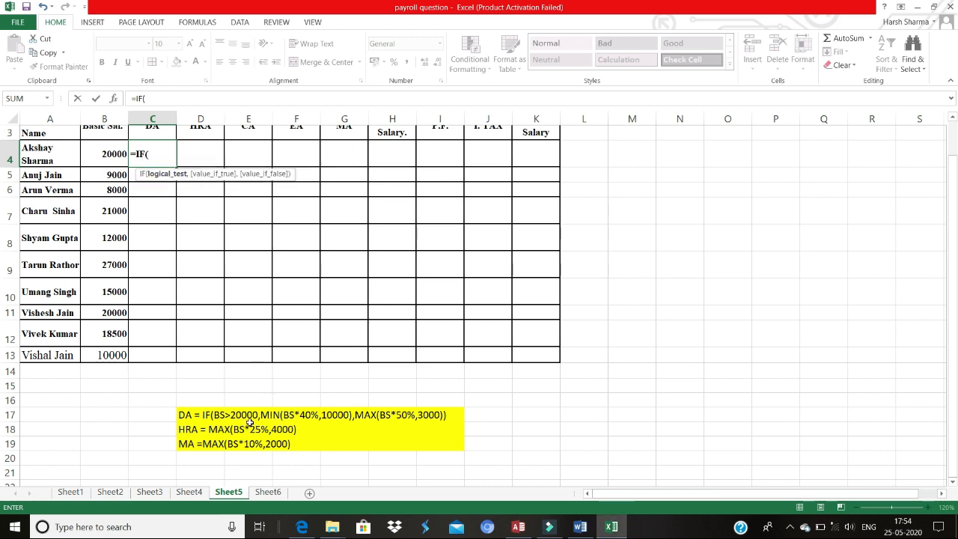
left_click(122, 155)
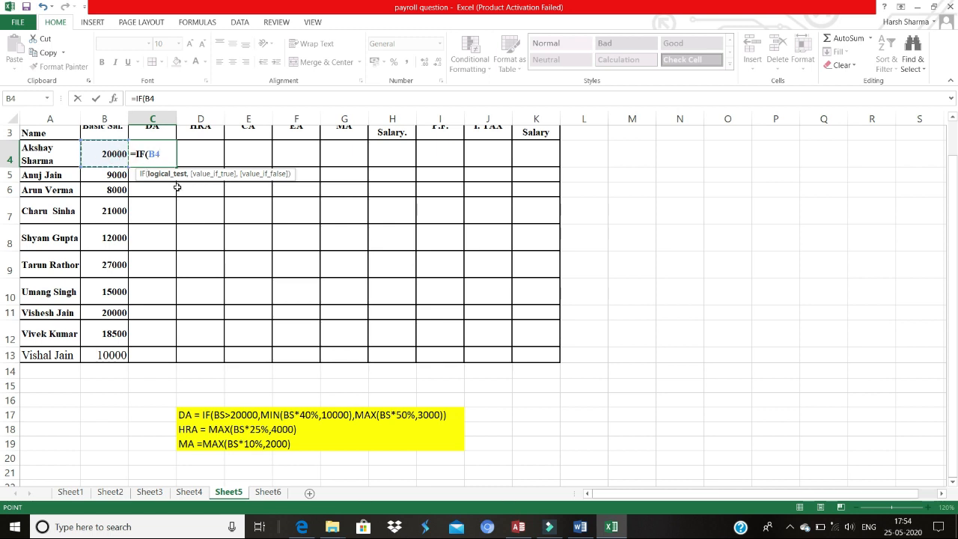
type(">2000")
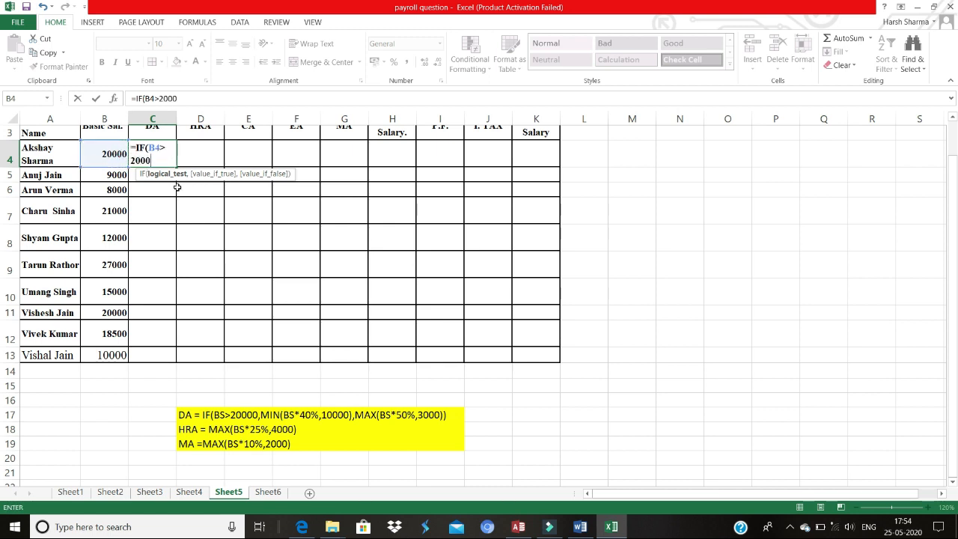
type("0,")
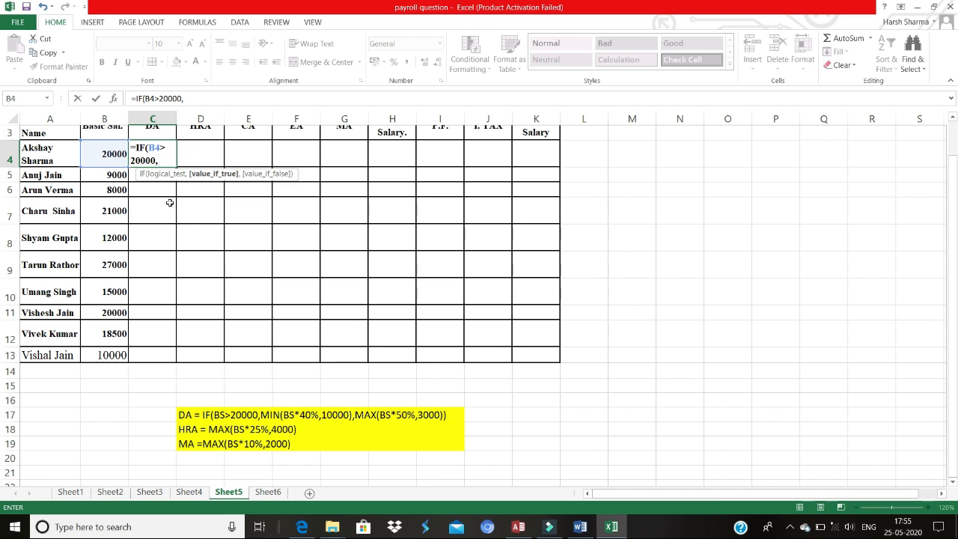
type("min")
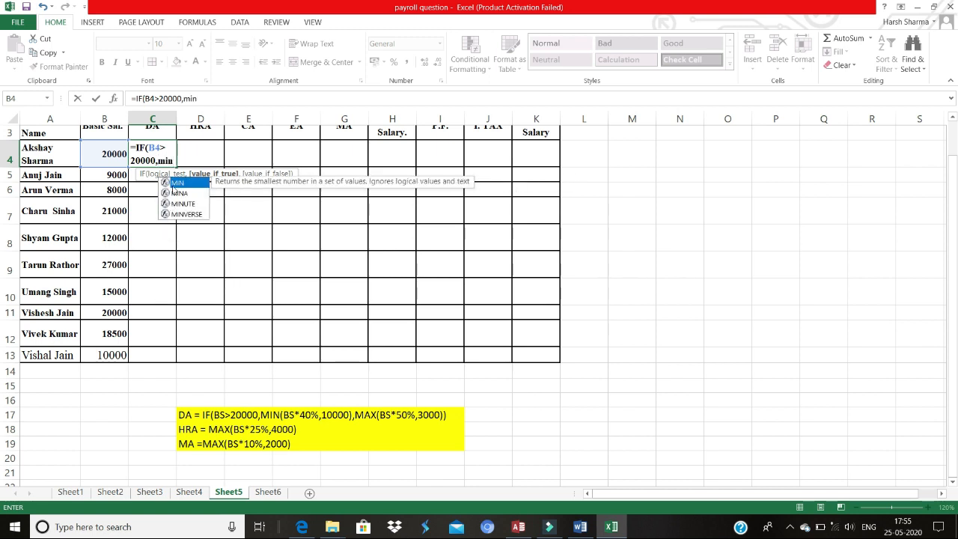
double_click(177, 183)
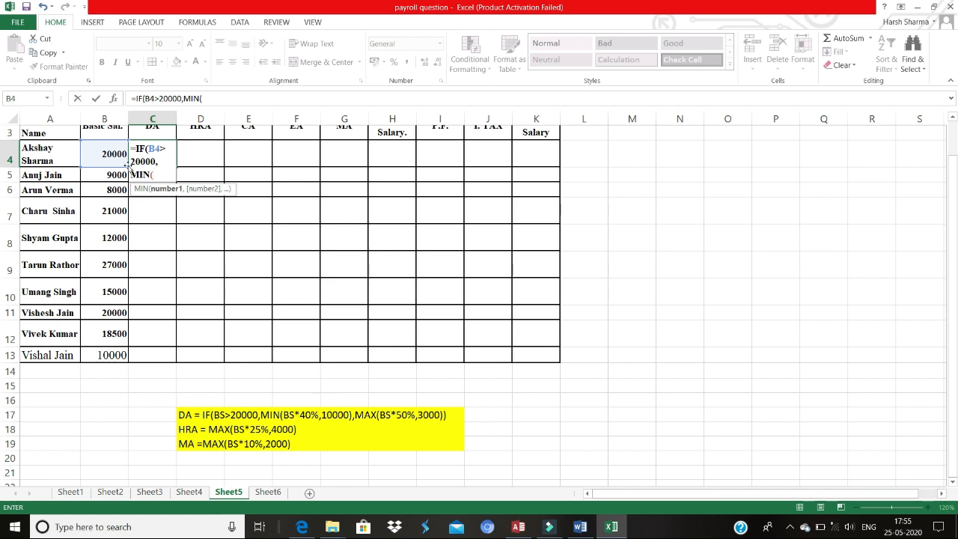
left_click(110, 154)
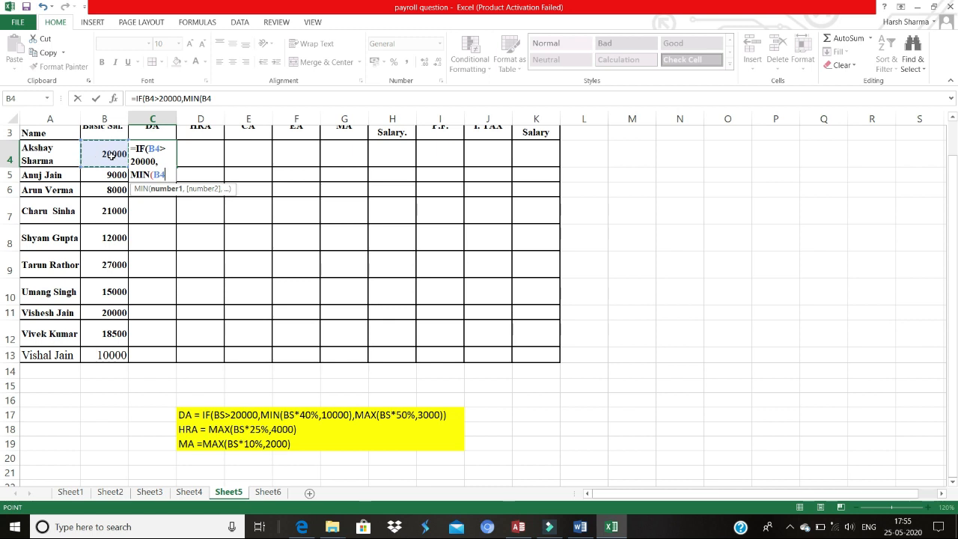
type("*40")
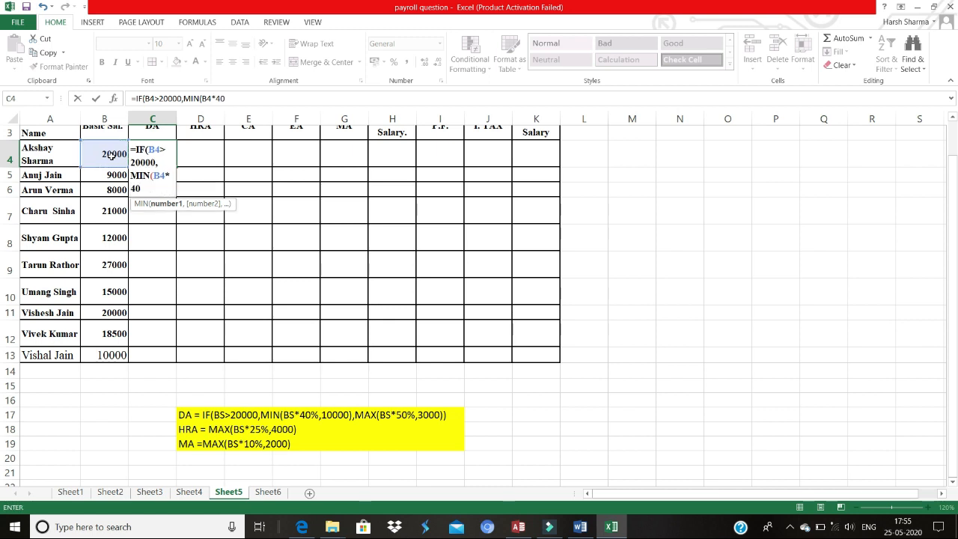
type("%,10000")
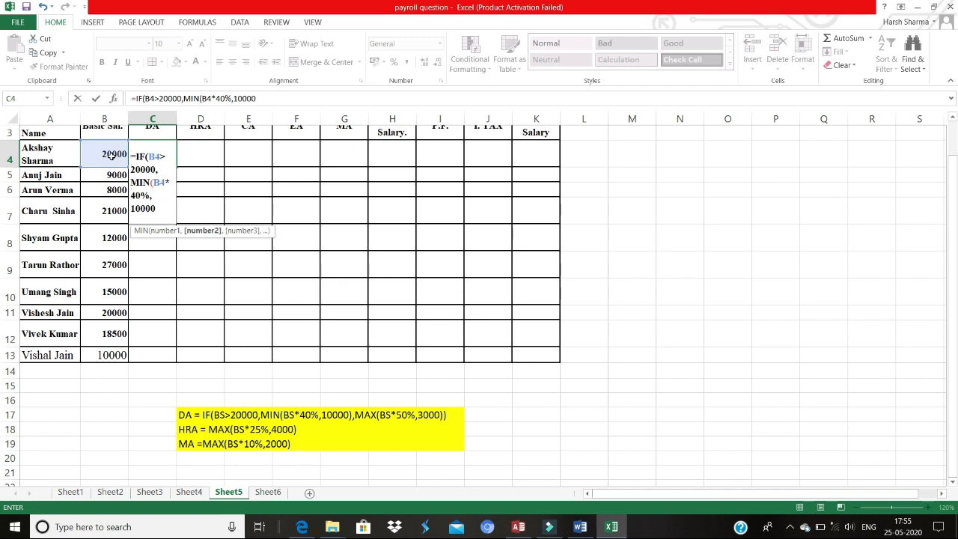
type(")")
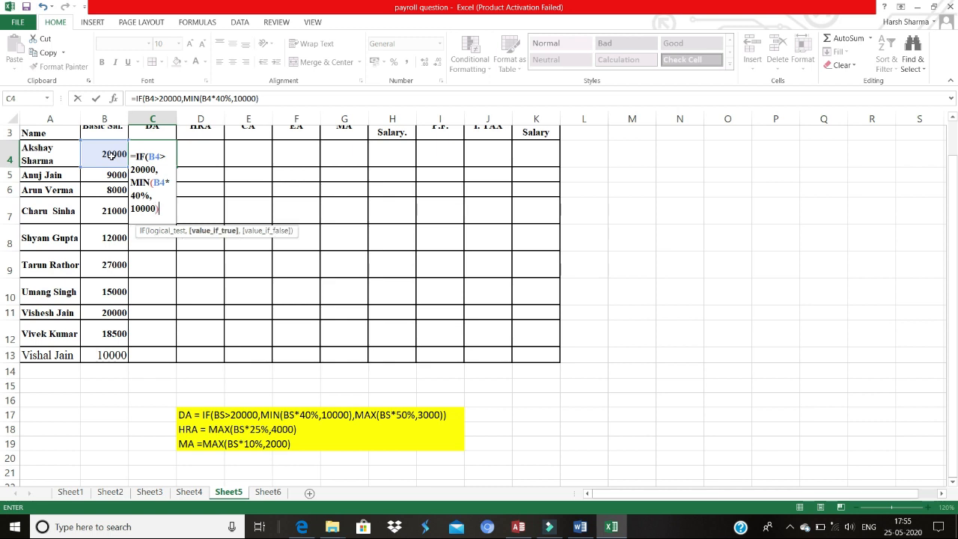
type(",")
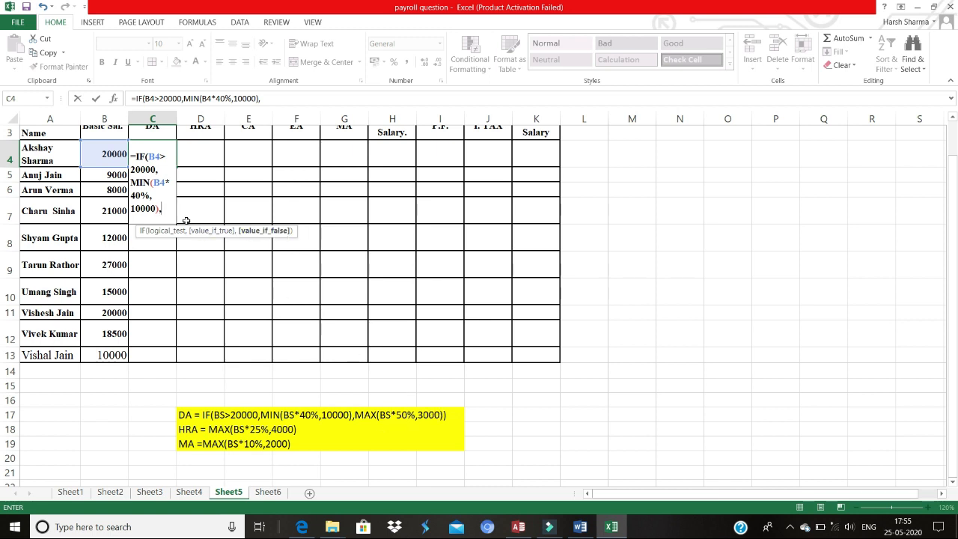
Step: Complete the DA formula with MAX(B4*50%,3000) as the false value and enter it
type("max")
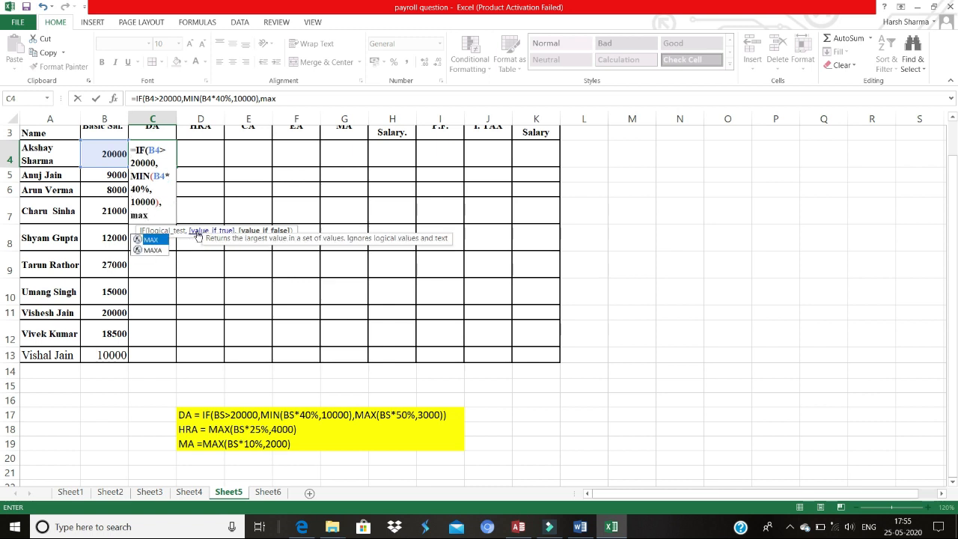
double_click(165, 239)
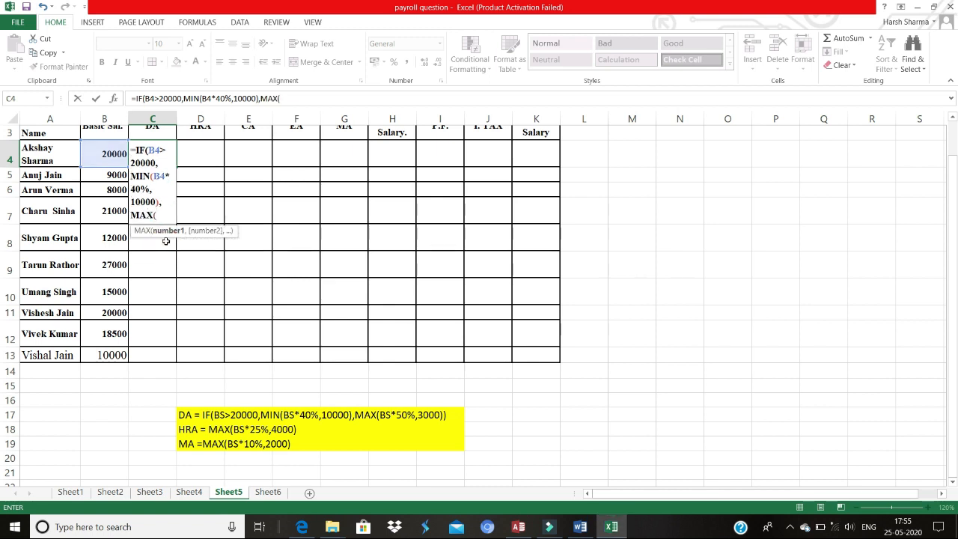
left_click(98, 159)
type("*50")
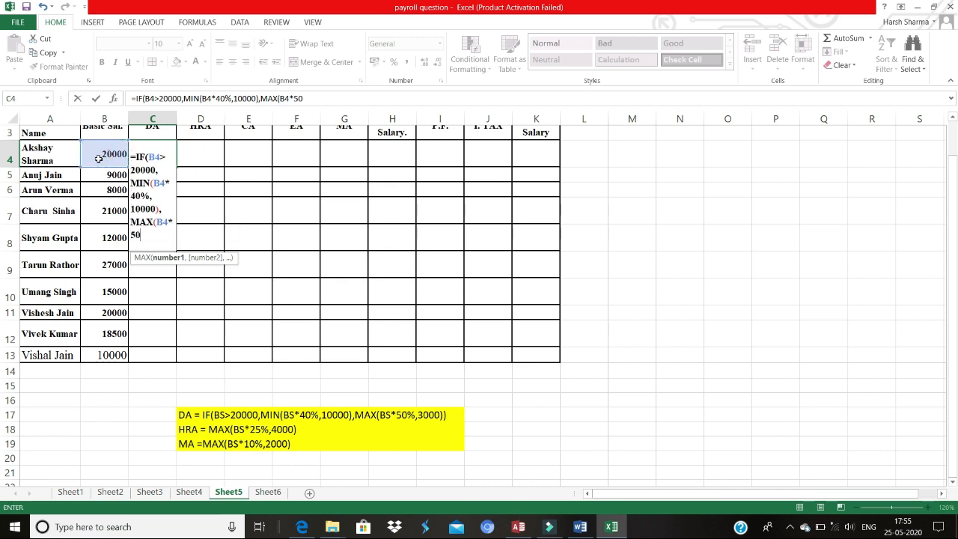
type("%,3000")
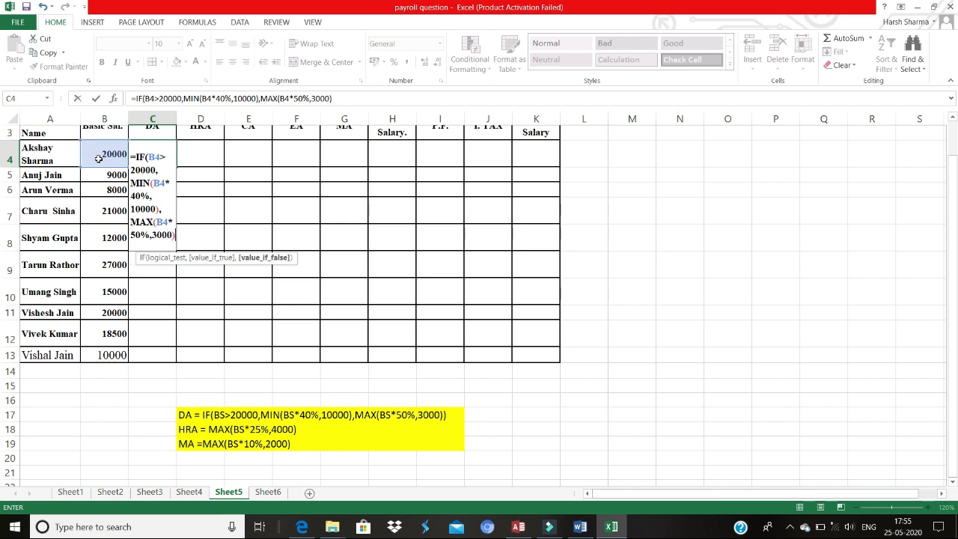
type("))")
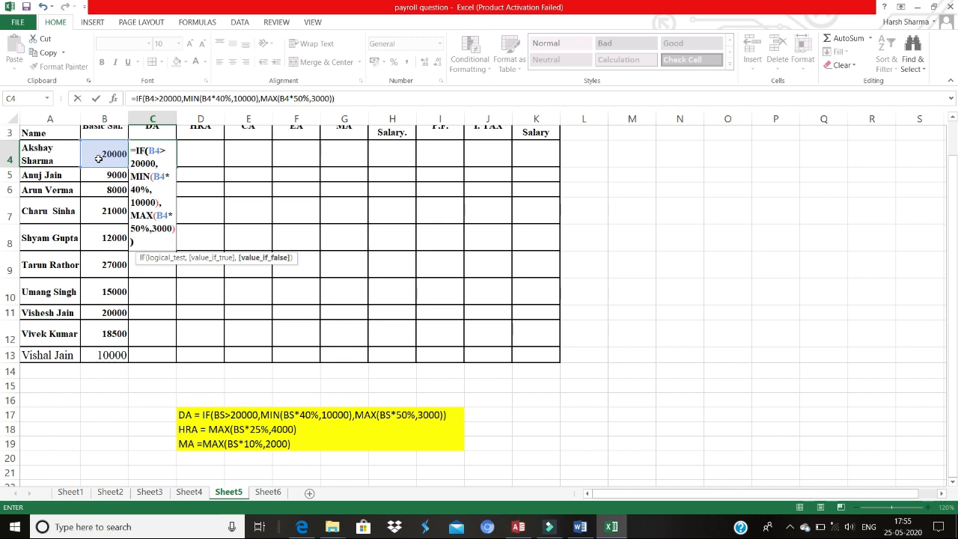
key("Return")
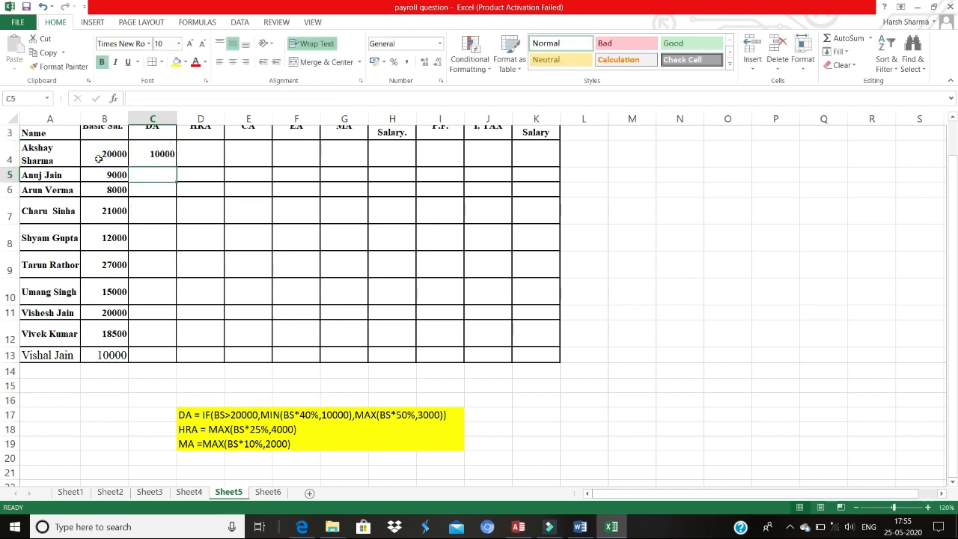
Step: Fill the DA formula down the DA column for all employees through row 13
left_click(170, 159)
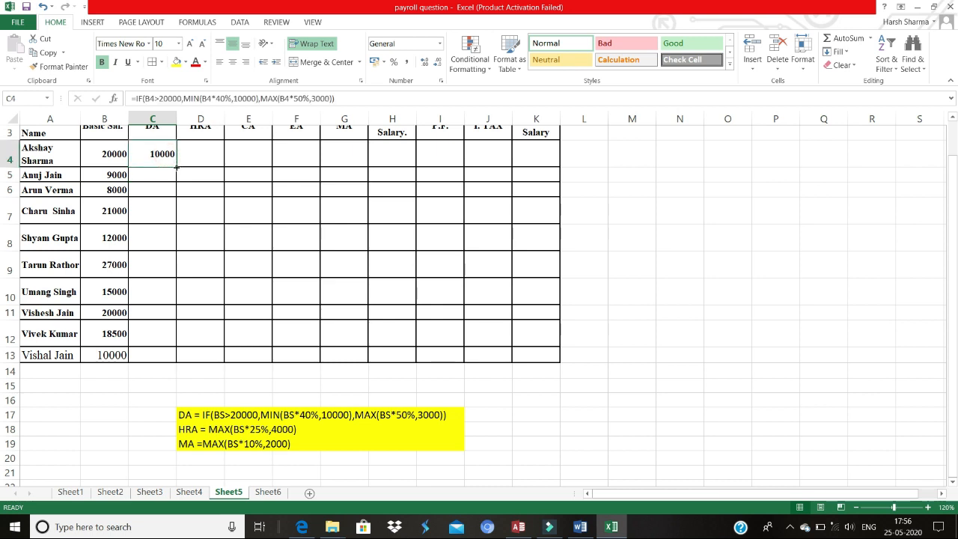
left_click_drag(176, 167, 182, 337)
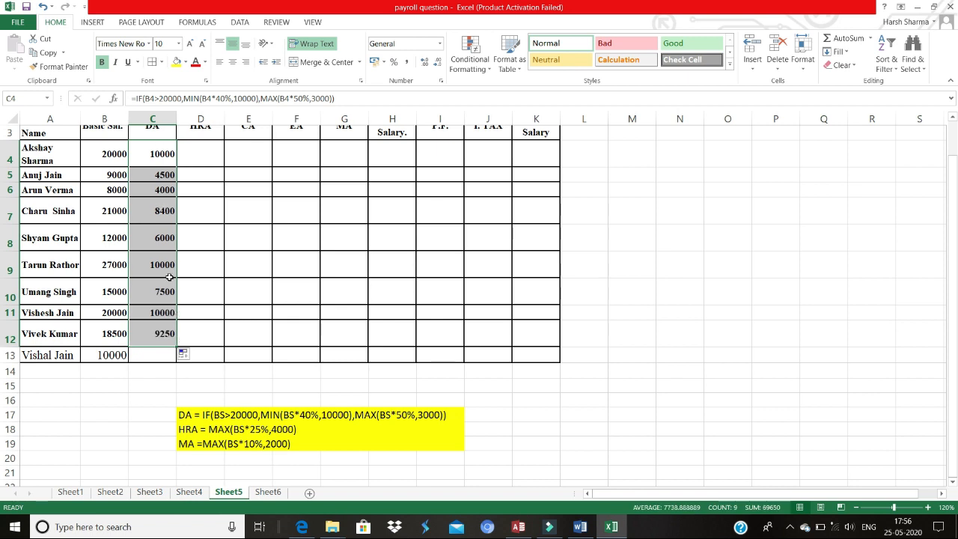
left_click(168, 326)
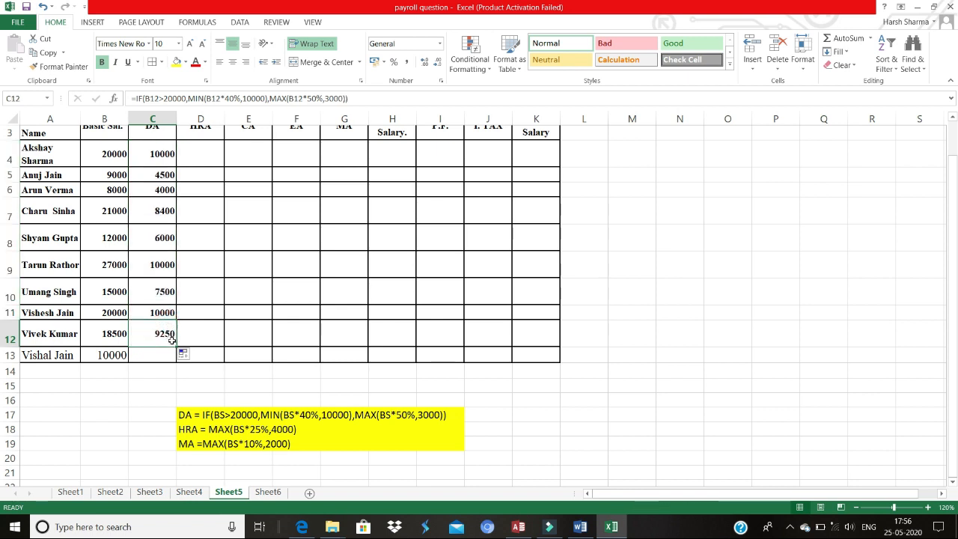
left_click_drag(172, 342, 178, 361)
Step: Inspect the copied DA formulas in the DA column cells
left_click(202, 152)
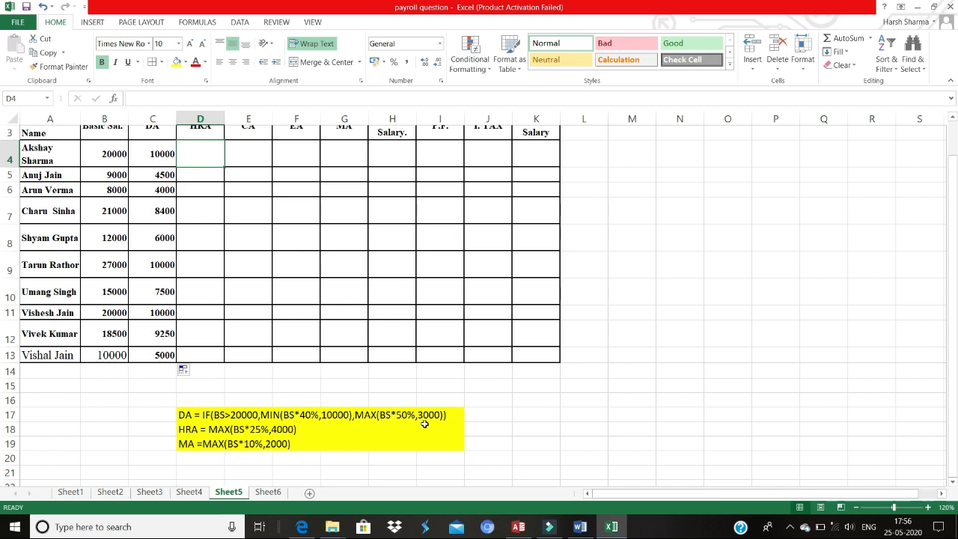
left_click(165, 153)
left_click(164, 175)
left_click(164, 191)
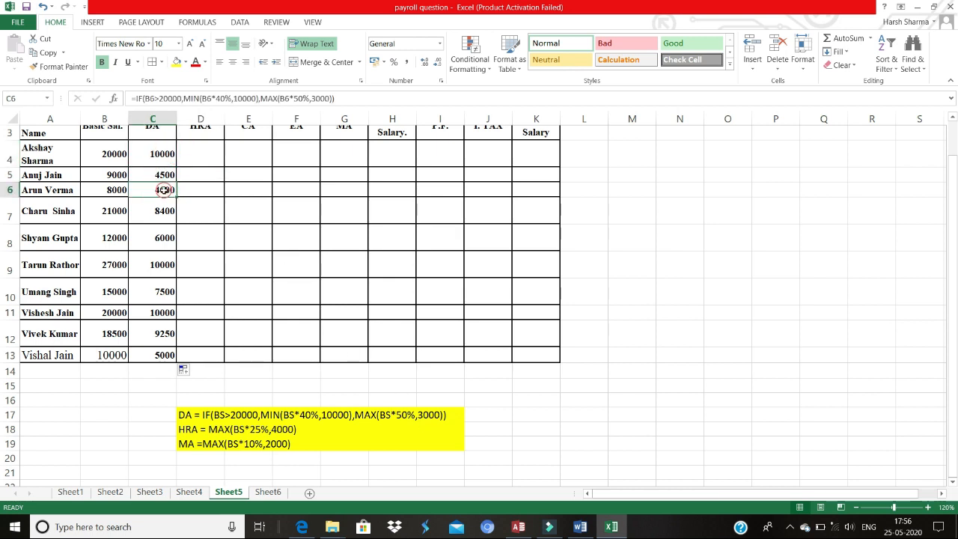
left_click(164, 212)
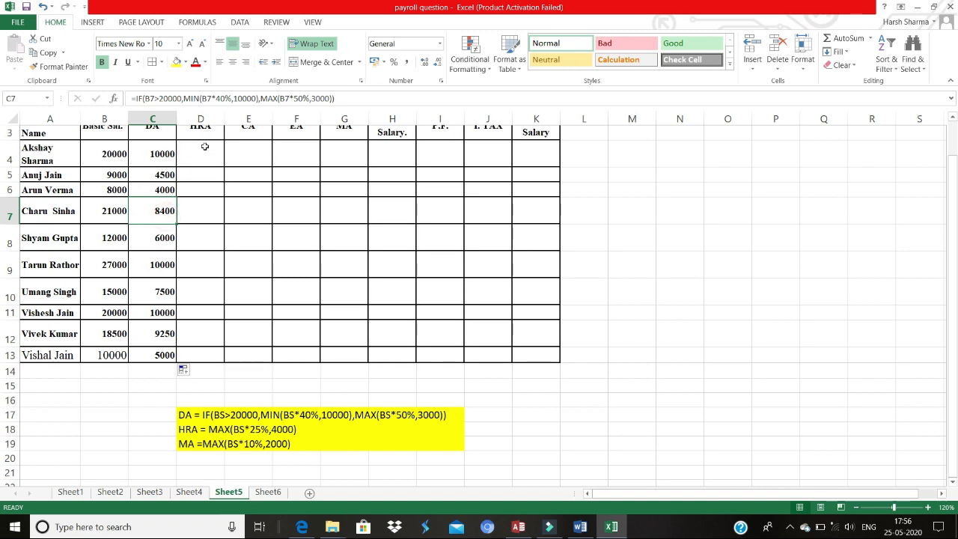
key("Up")
key("Up")
key("Up")
key("Up")
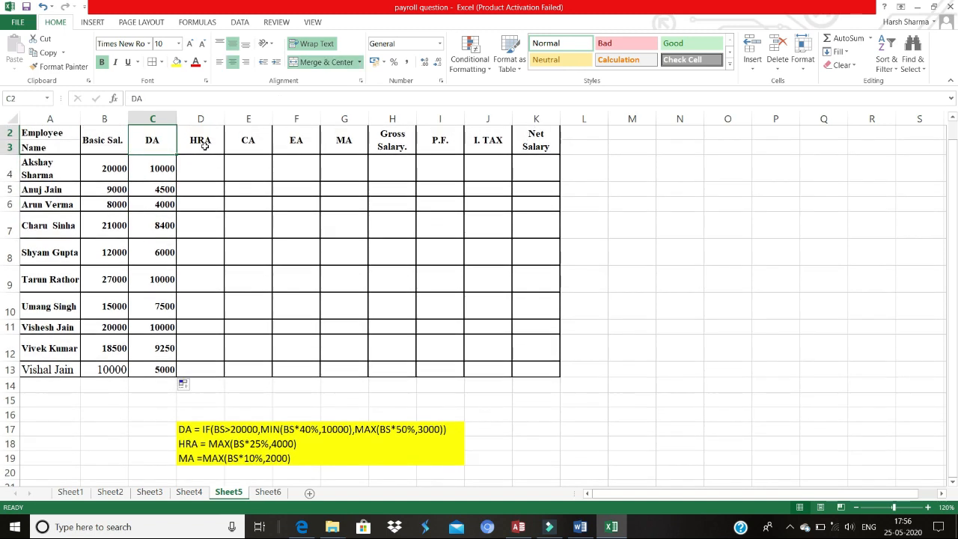
Step: Switch to the Word practice paper, read the allowance conditions, and return to the spreadsheet
left_click(208, 172)
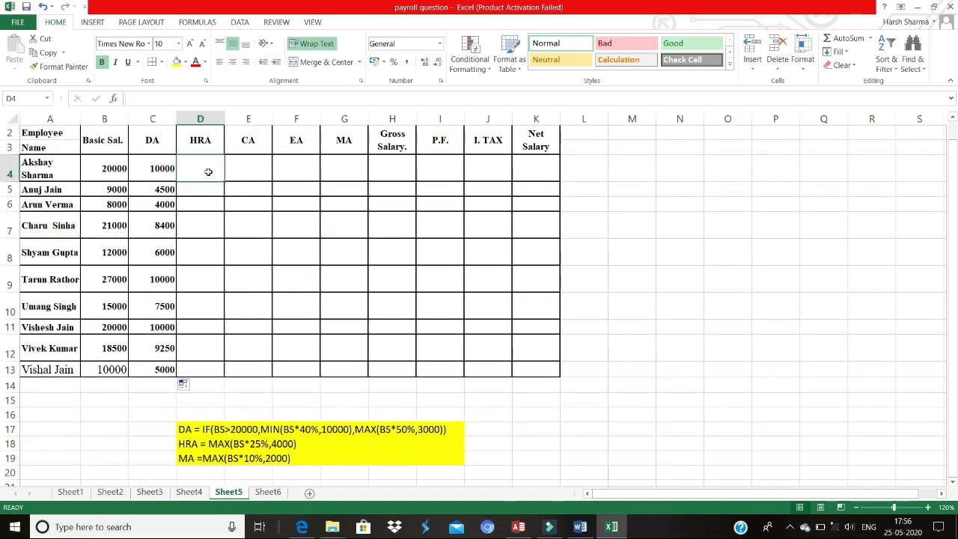
key("alt+Tab")
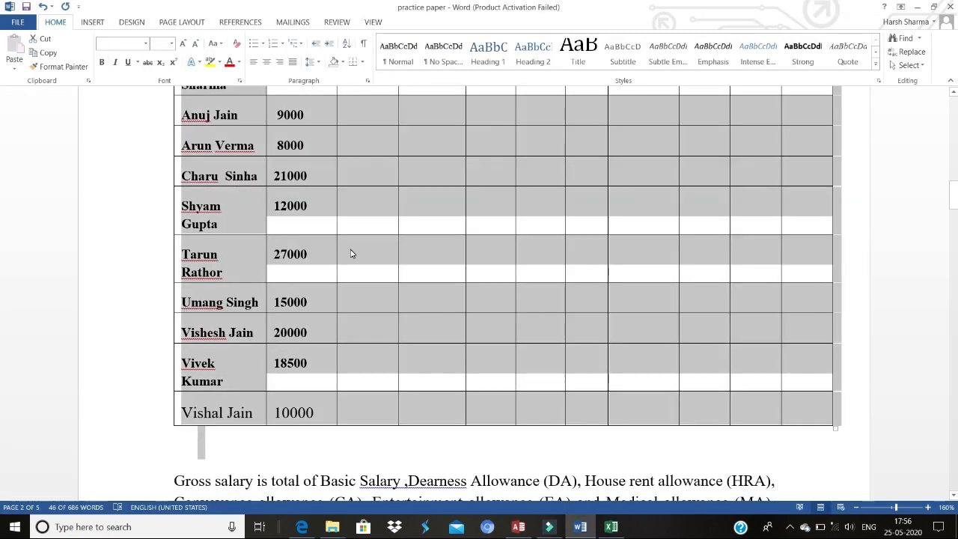
left_click(352, 254)
key("Down")
key("Down")
key("Down")
key("Down")
key("Down")
key("Down")
key("Down")
key("Down")
key("Down")
key("Down")
key("Down")
key("Down")
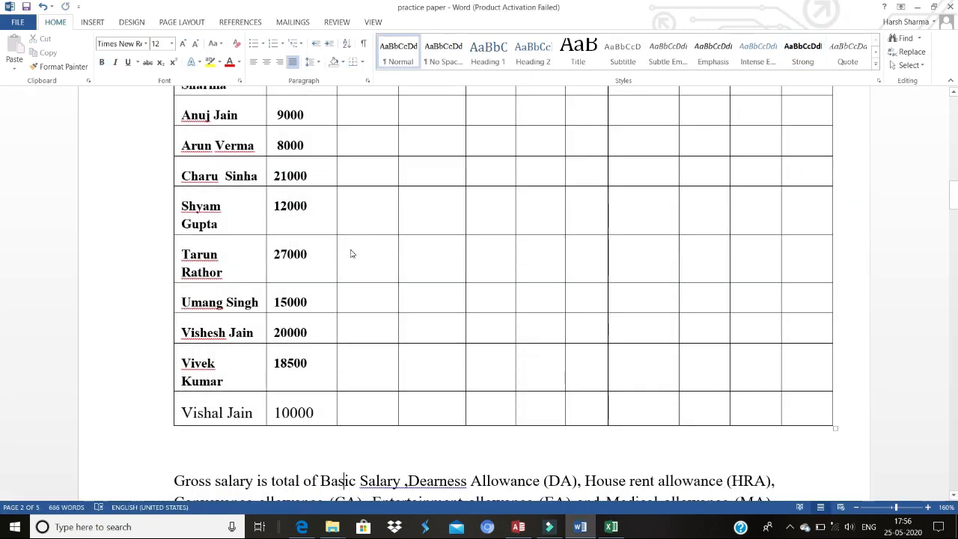
key("Down")
key("Down")
key("Down")
key("Down")
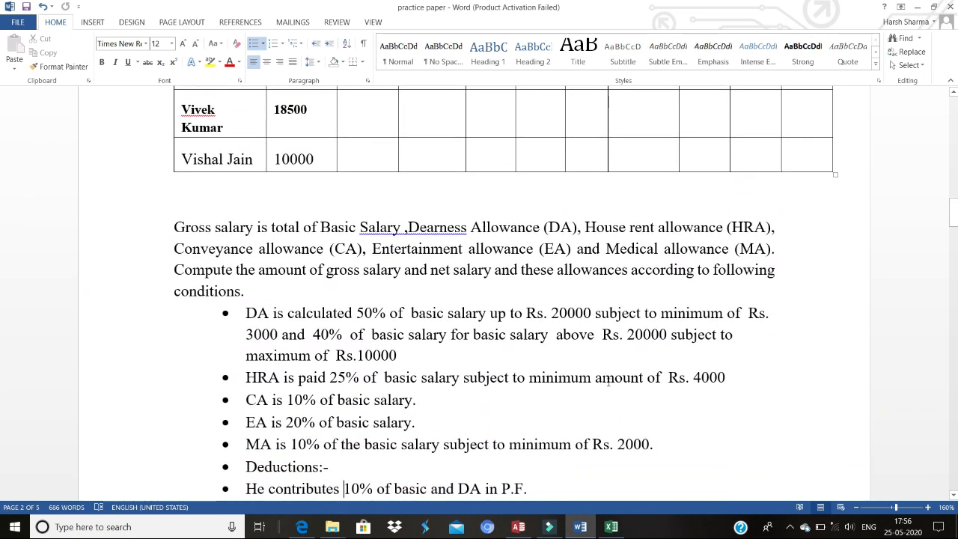
key("alt+Tab")
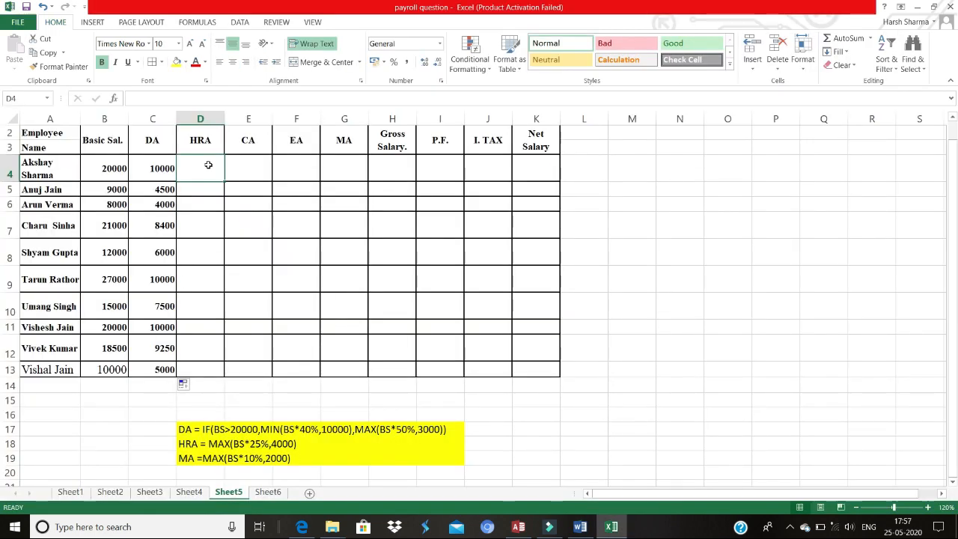
Step: Enter the HRA formula =MAX(B4*25%,4000) in D4 and fill it down the HRA column through row 13
type("=ma")
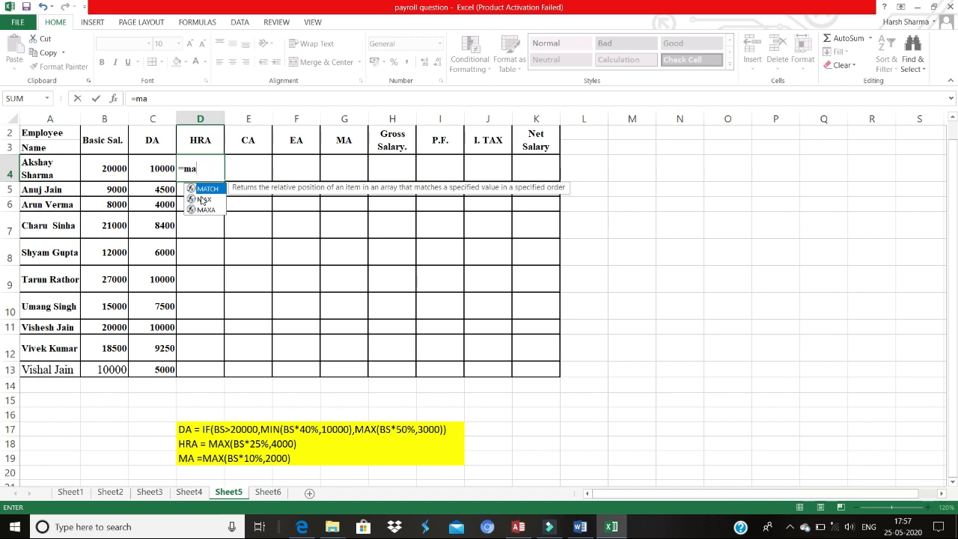
double_click(202, 199)
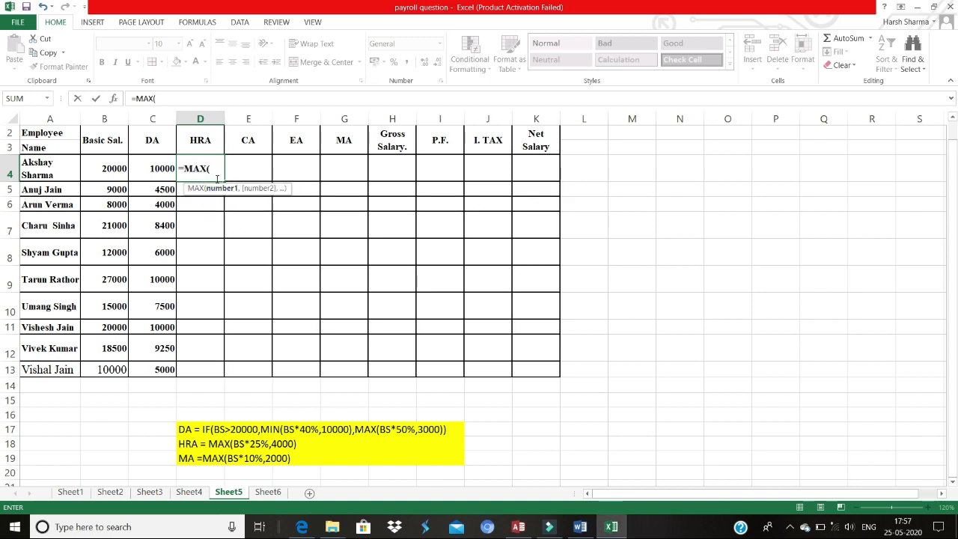
left_click(113, 170)
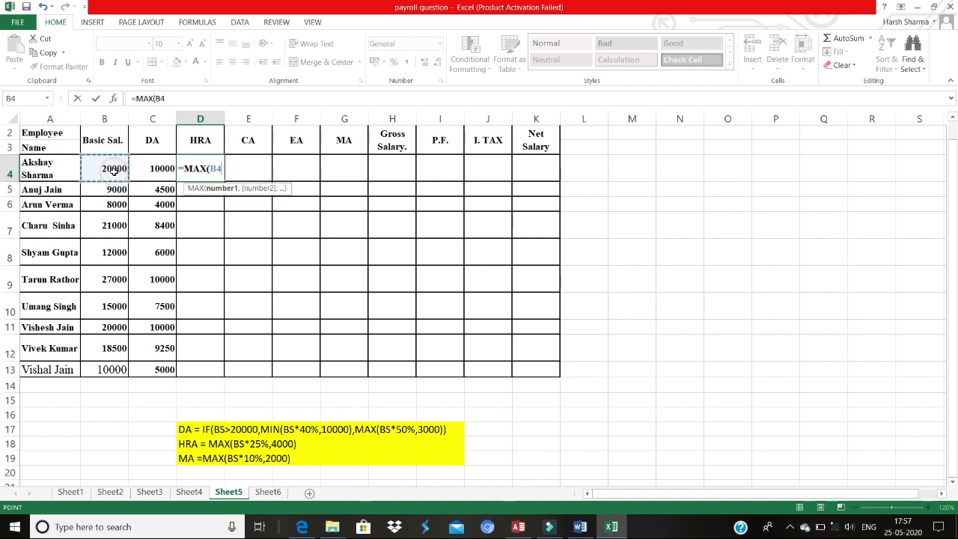
type("*")
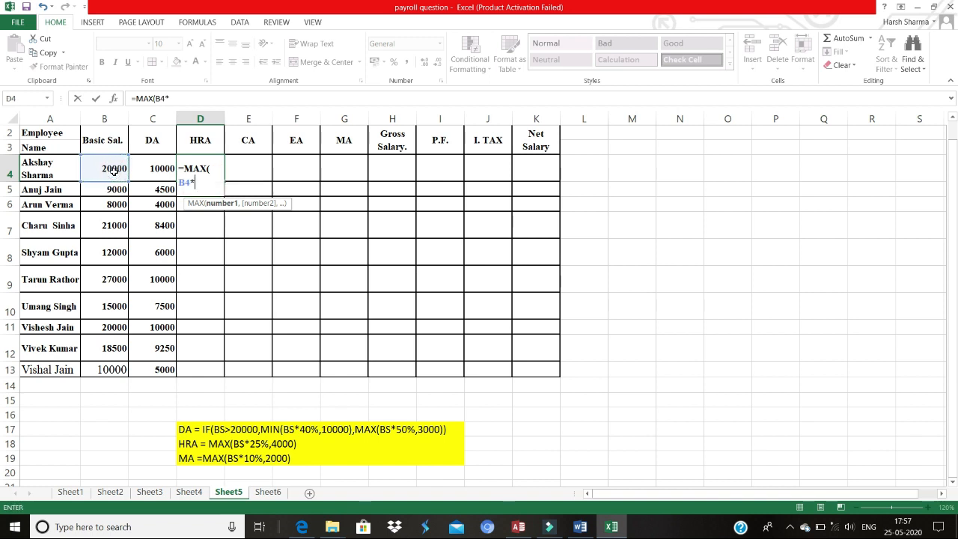
type("25%,")
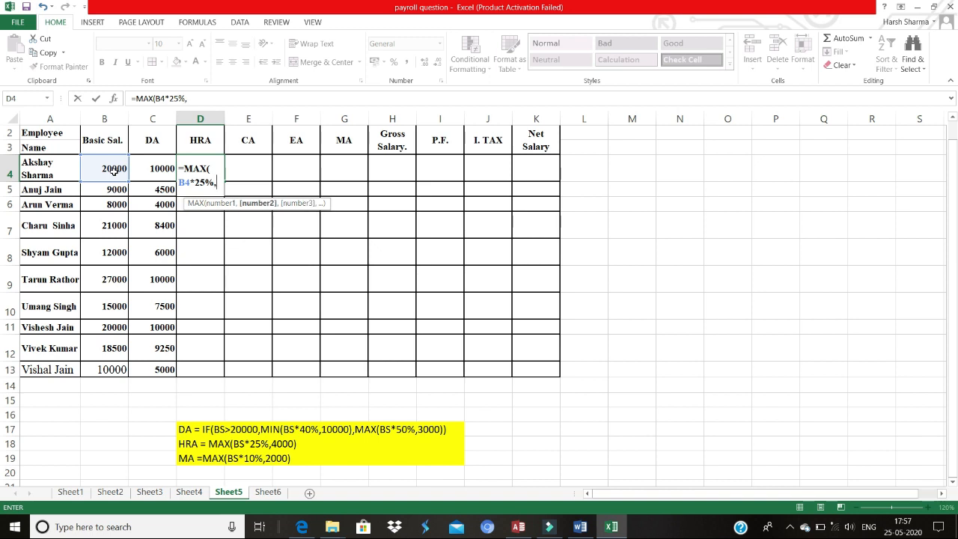
type("4000")
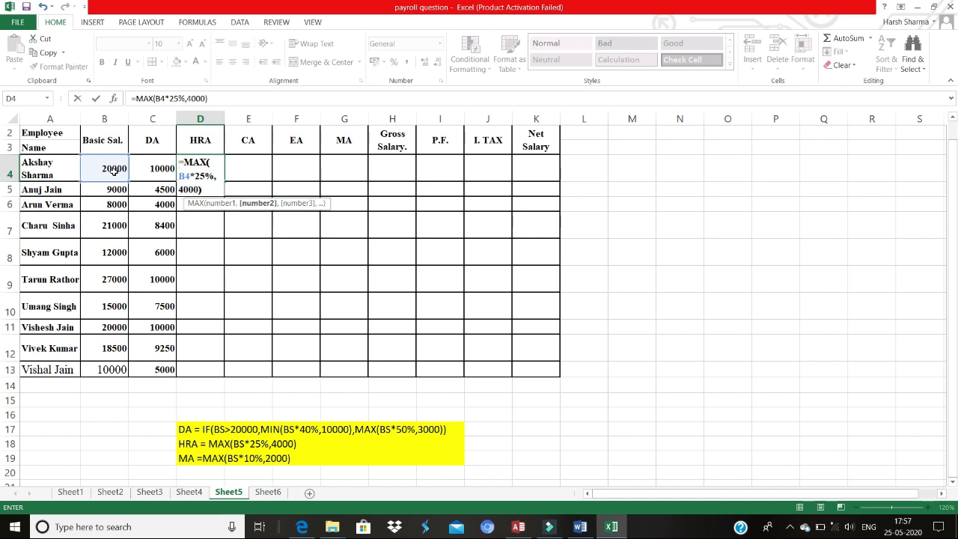
key("Return")
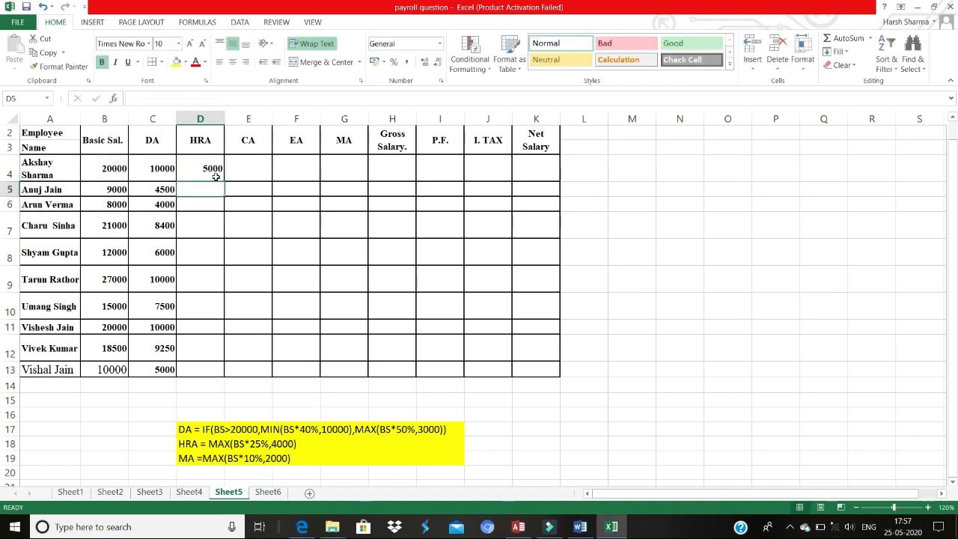
left_click(215, 177)
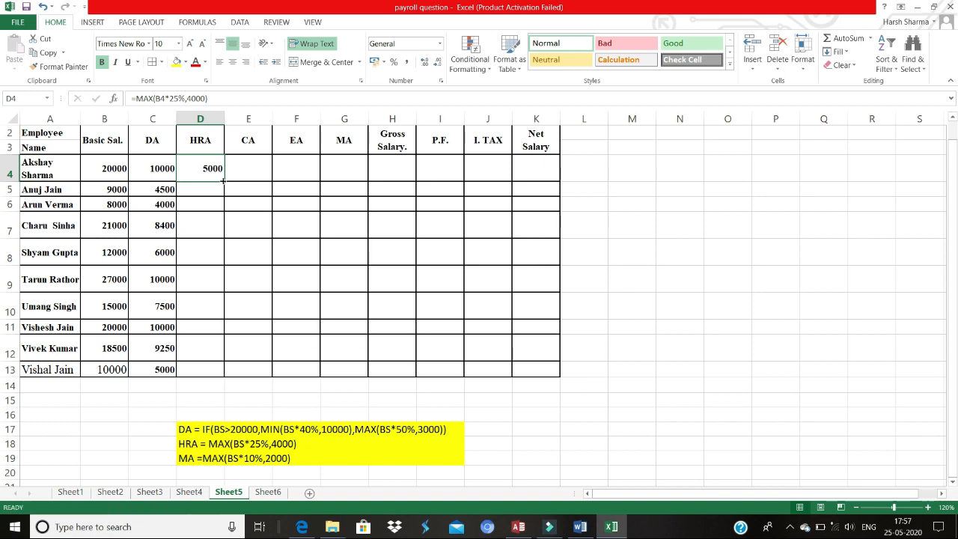
double_click(223, 181)
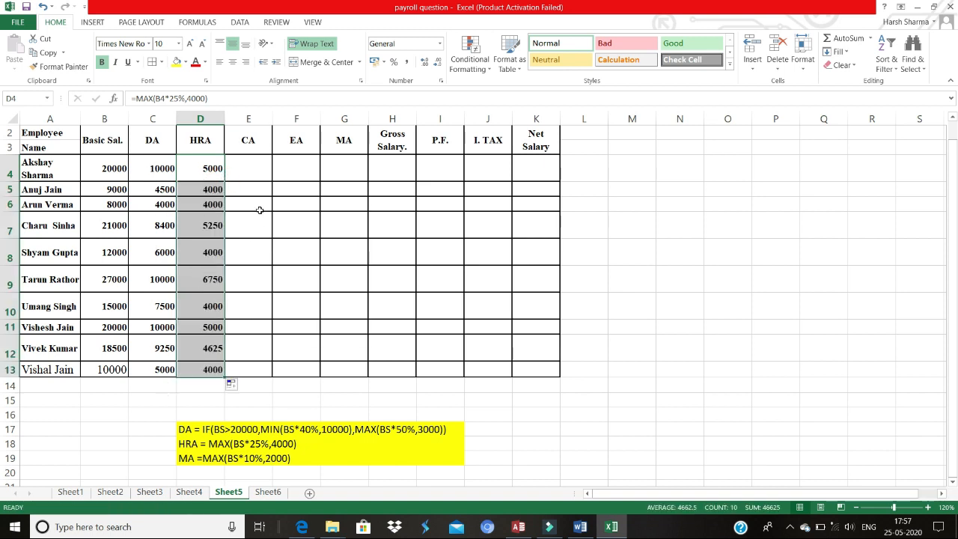
Step: Enter the CA formula =B4*10% in E4 and fill it down the CA column through row 13
left_click(256, 175)
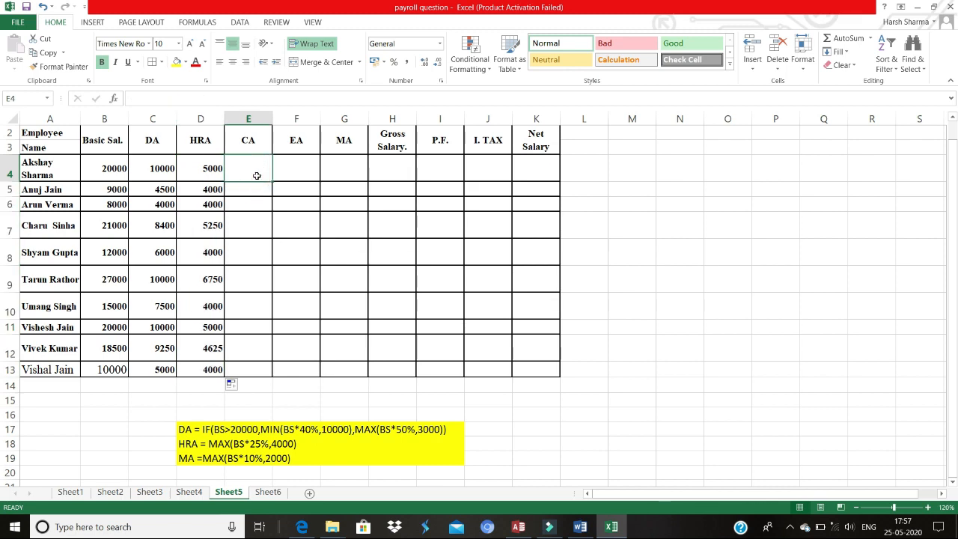
key("alt+Tab")
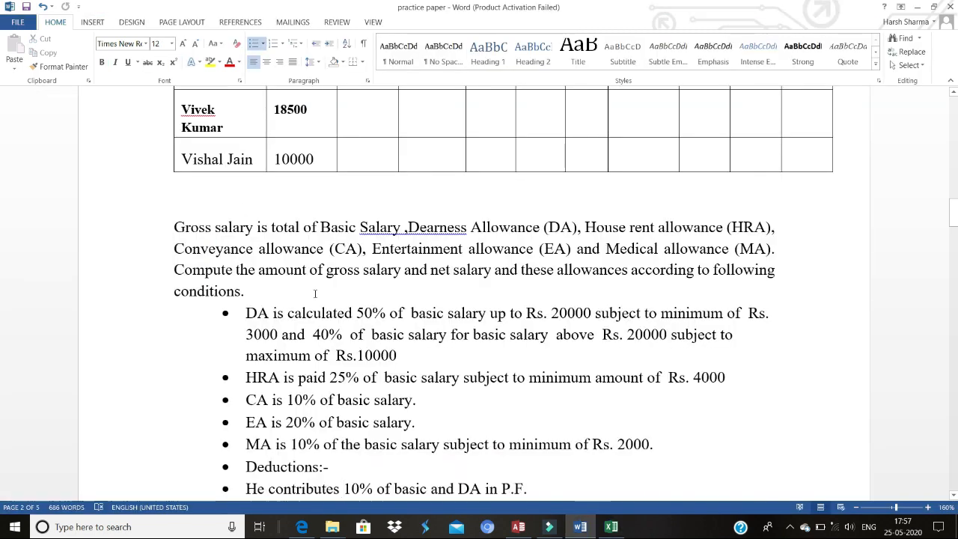
key("alt+Tab")
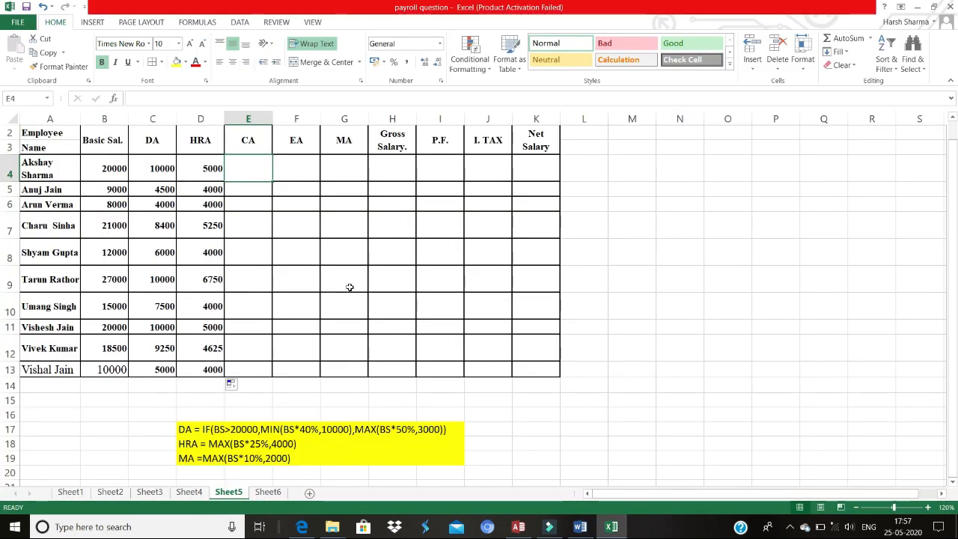
type("=")
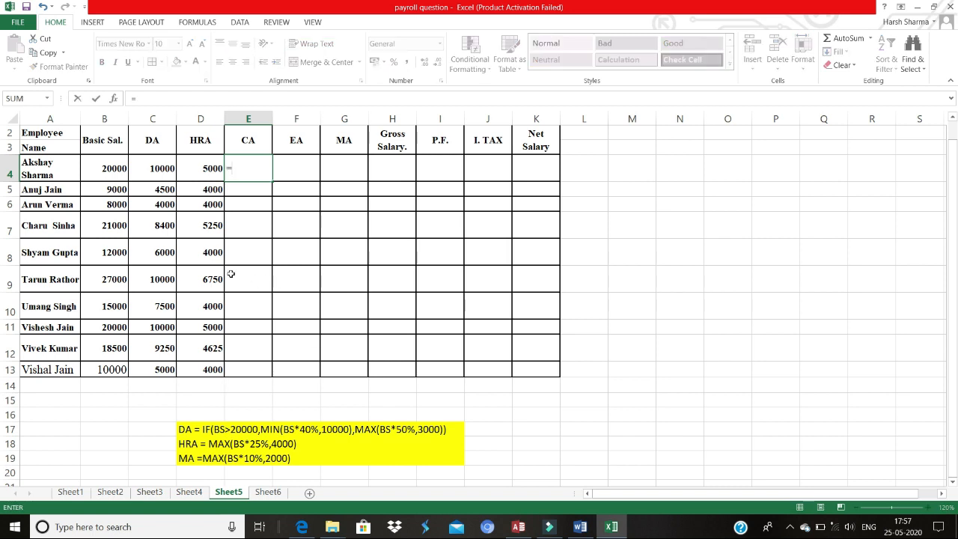
left_click(120, 175)
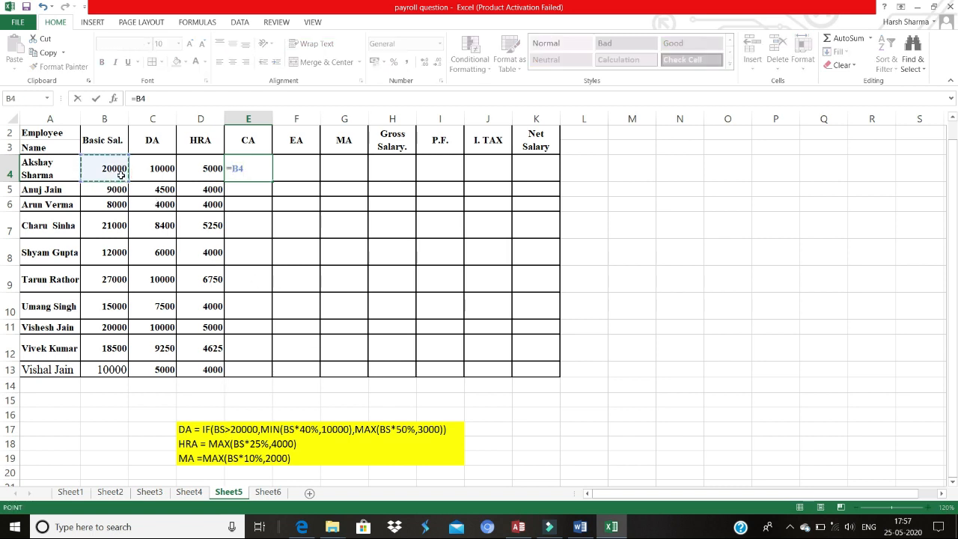
type("*10%")
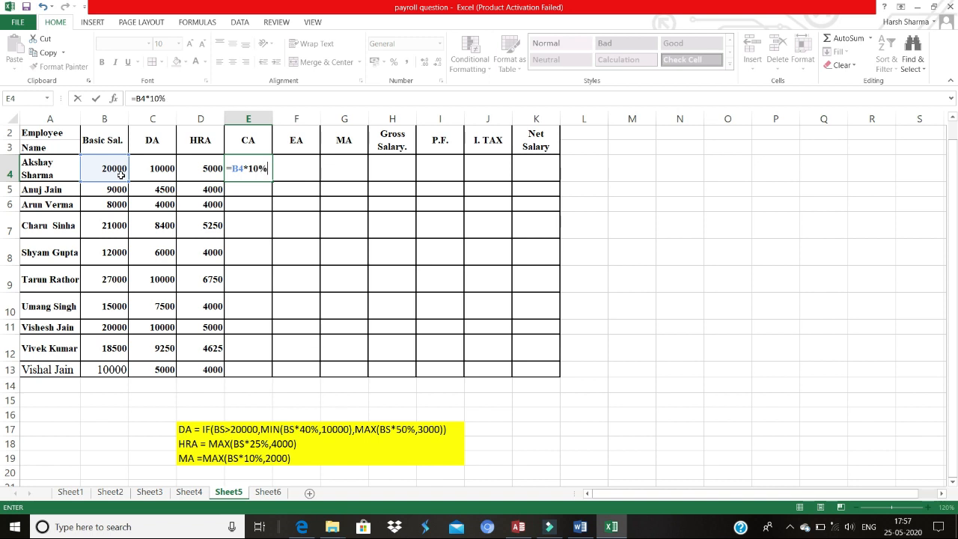
key("Return")
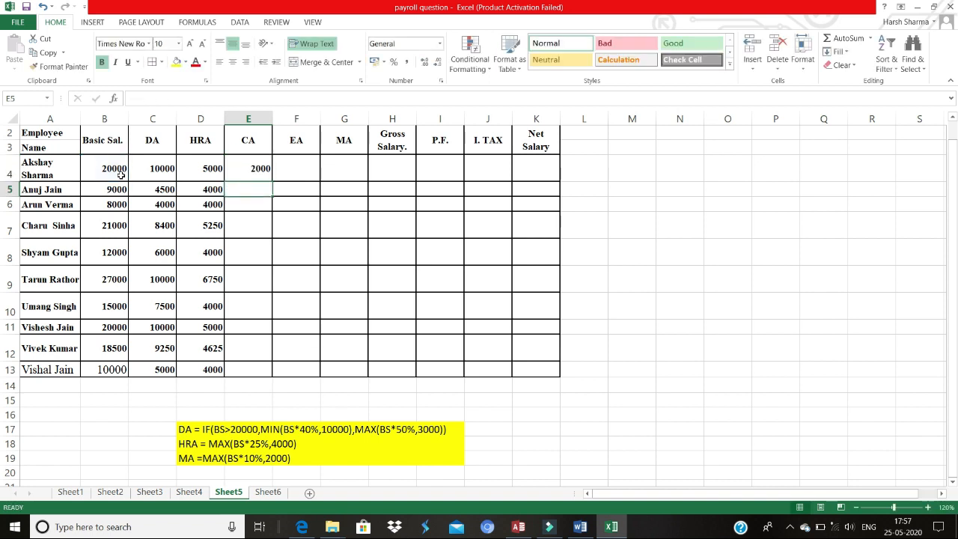
left_click(233, 169)
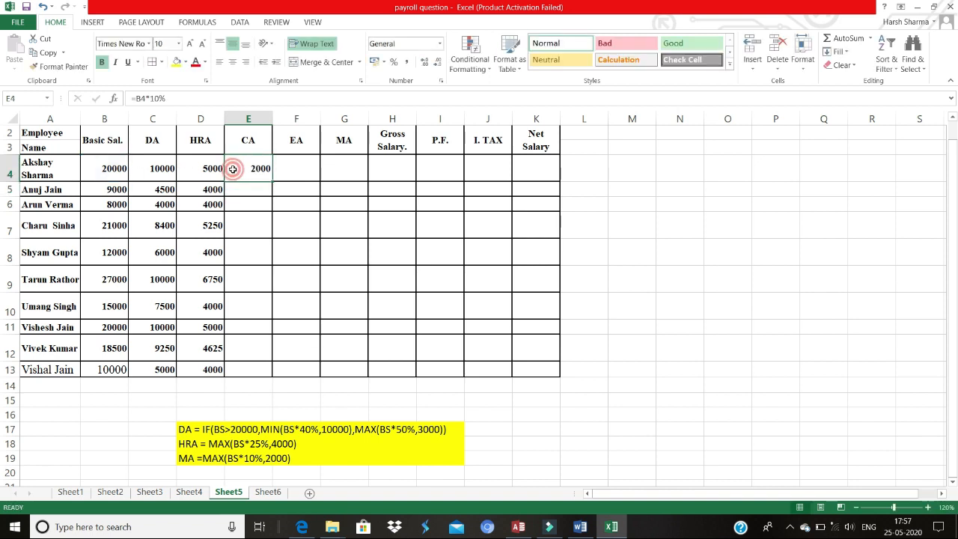
double_click(273, 181)
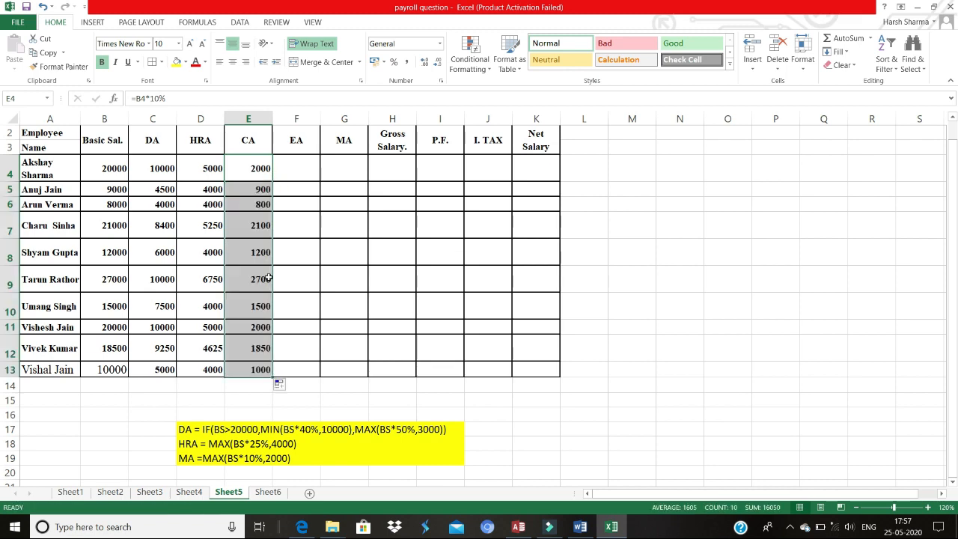
Step: Enter the EA formula =B4*20% in F4 and fill it down the EA column through row 13
left_click(297, 162)
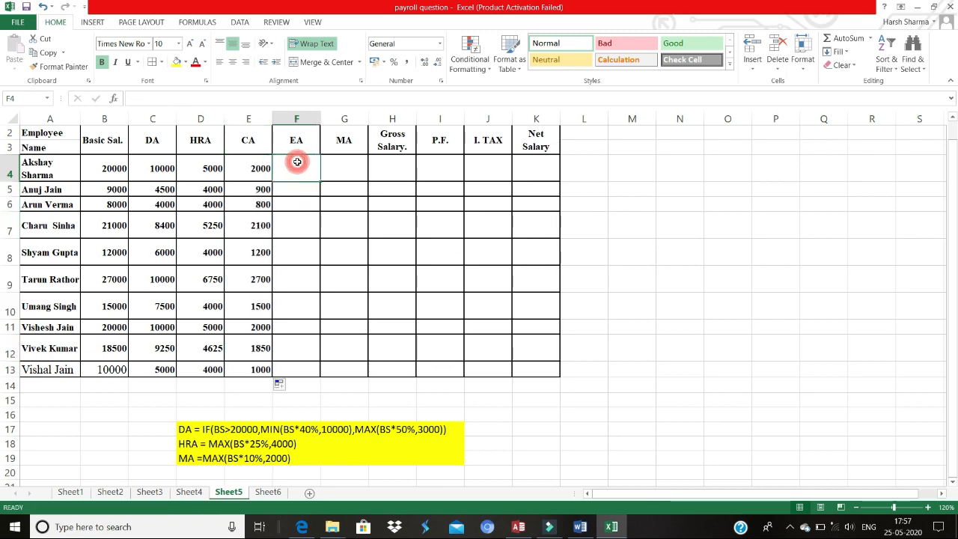
key("alt+Tab")
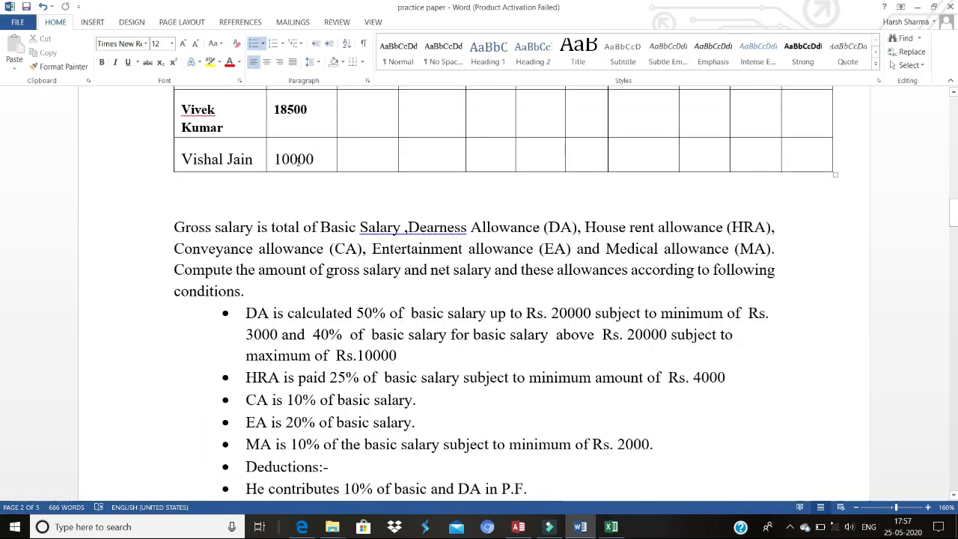
key("alt+Tab")
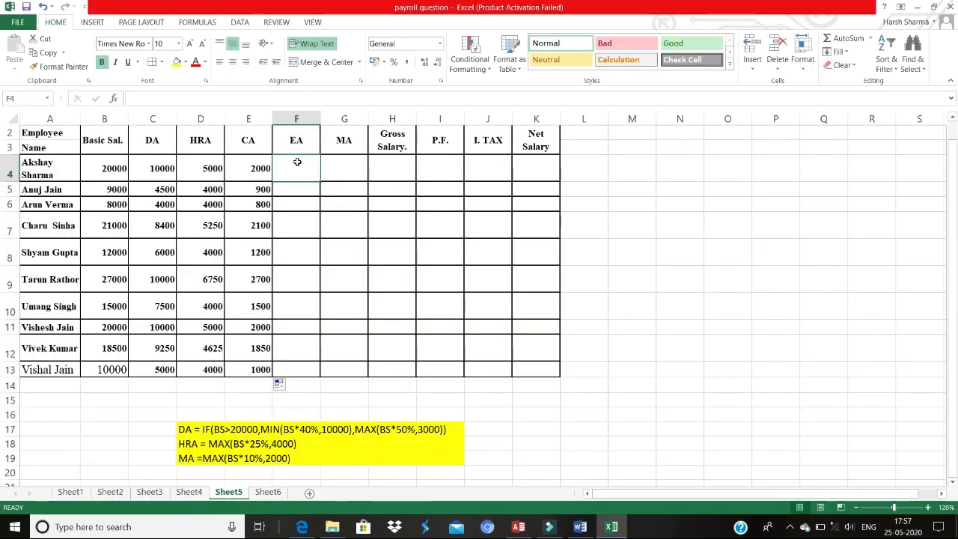
type("=")
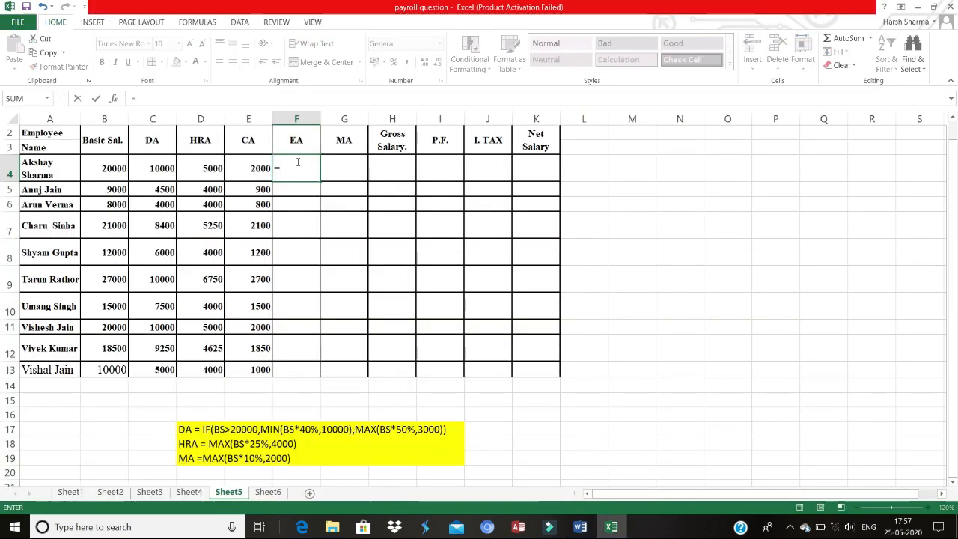
left_click(126, 166)
type("*2")
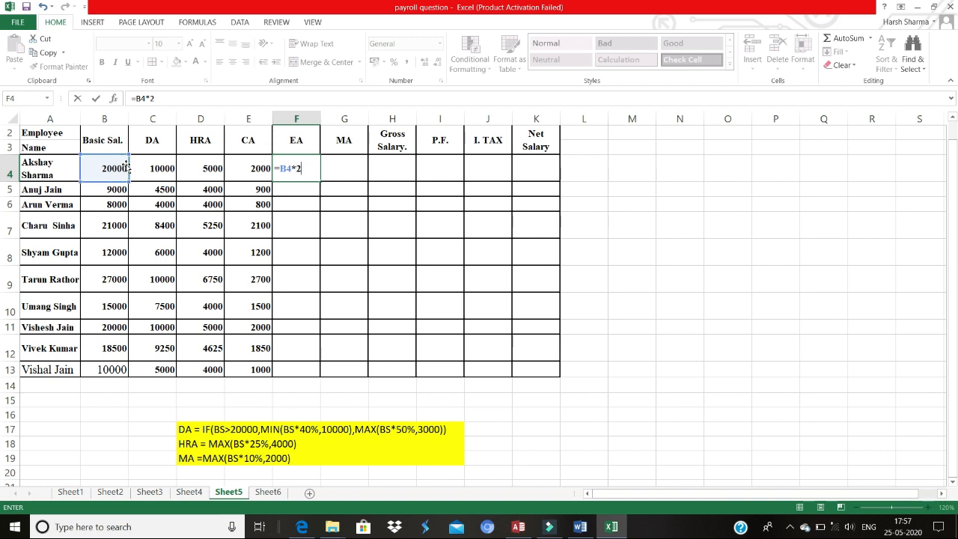
type("0%")
key("Return")
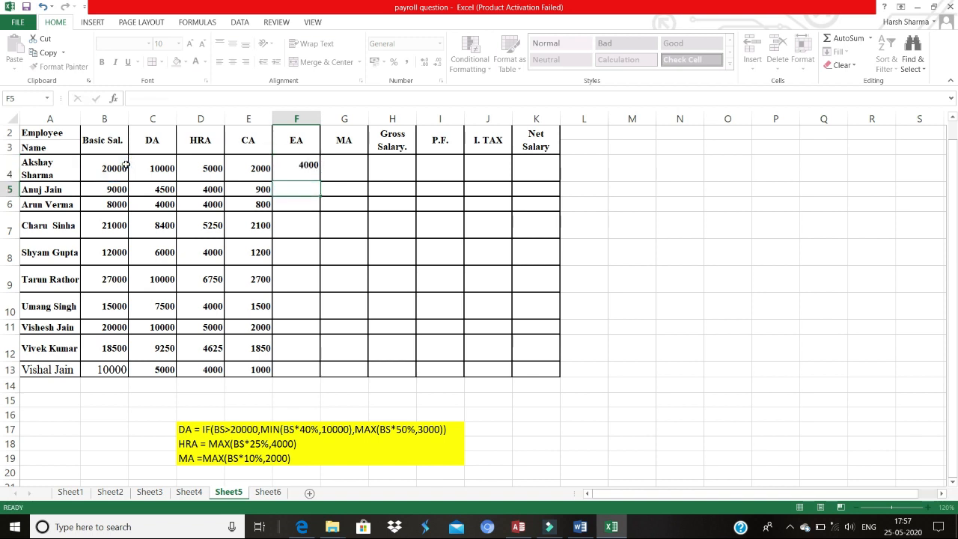
left_click(287, 168)
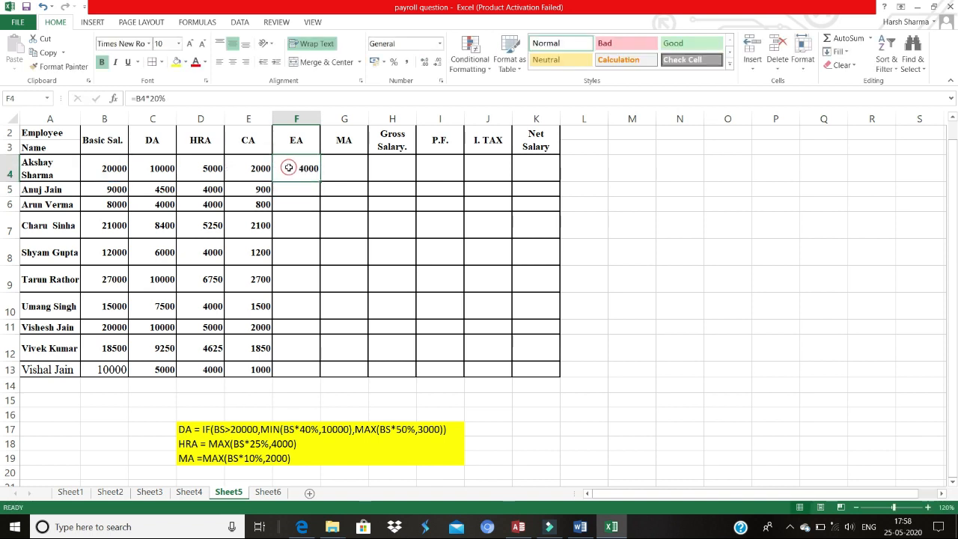
double_click(319, 182)
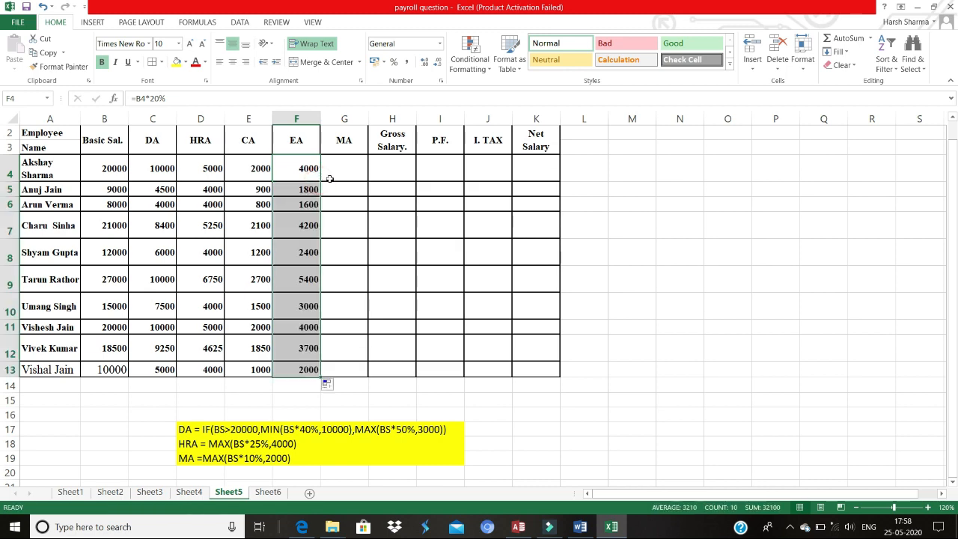
Step: Switch to the Word practice paper, highlight the MA condition's percentage, and return to the spreadsheet
left_click(337, 180)
key("alt+Tab")
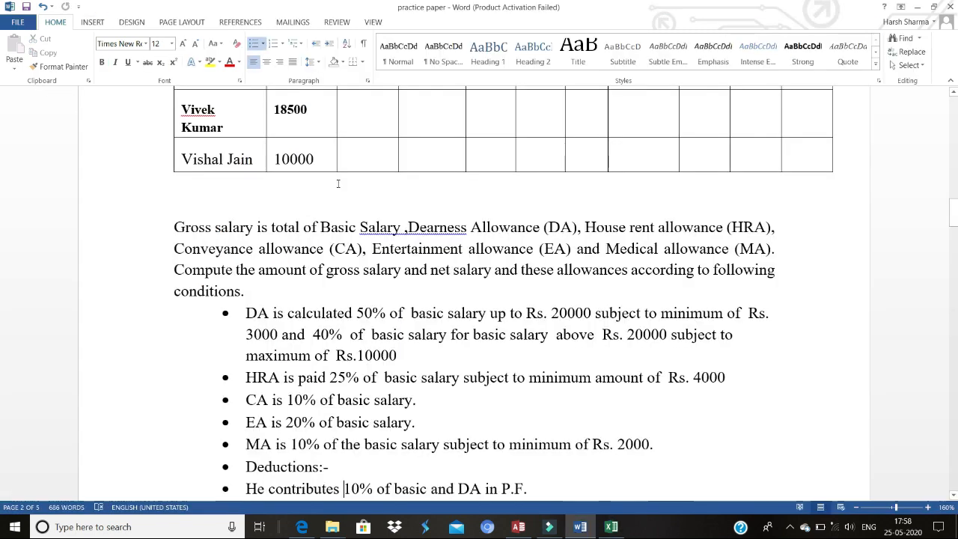
left_click_drag(292, 444, 340, 444)
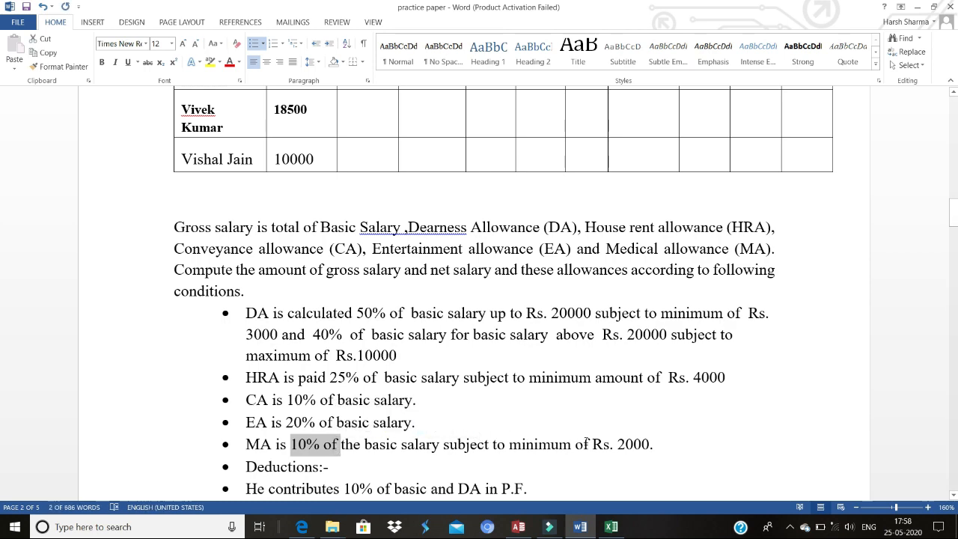
key("alt+Tab")
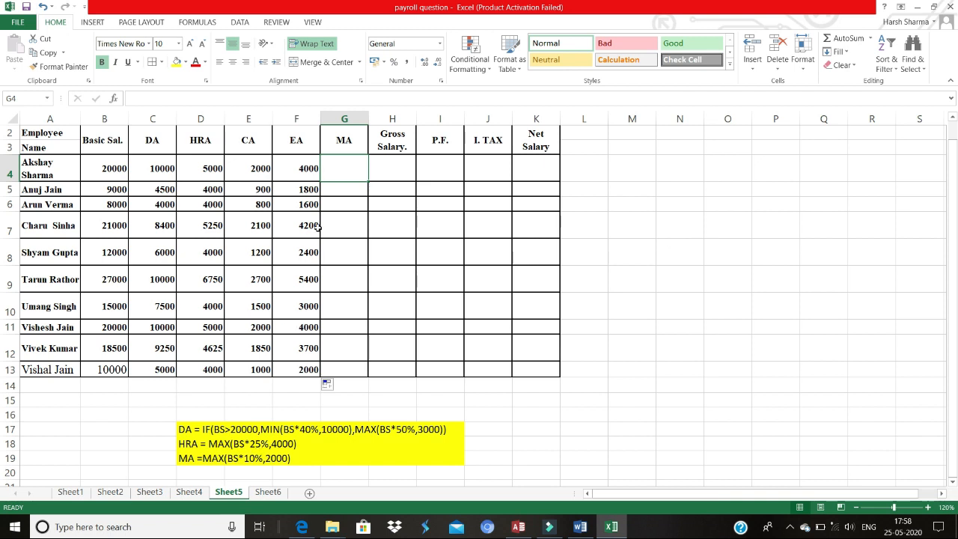
Step: Enter the MA formula =MAX(B4*10%,2000) in G4 and fill it down the MA column through row 13
type("=")
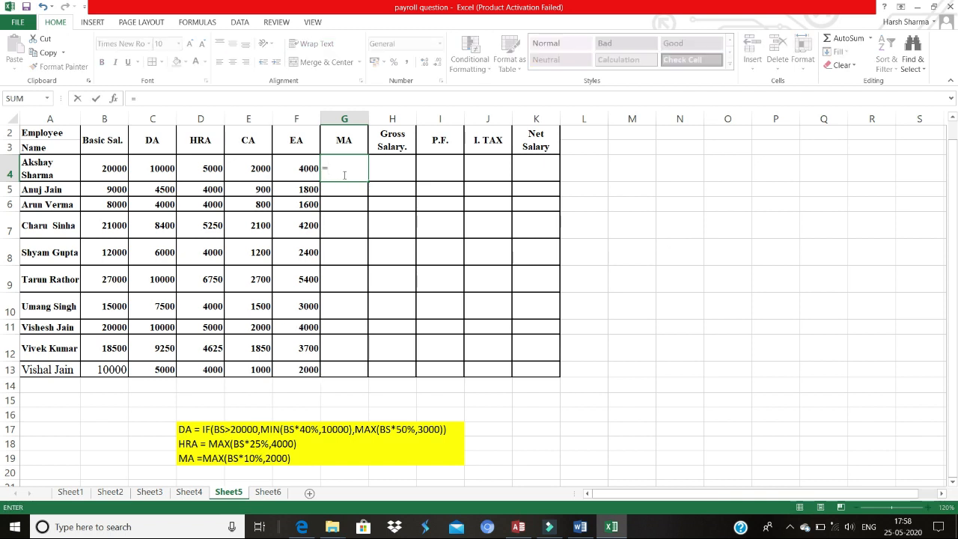
type("max")
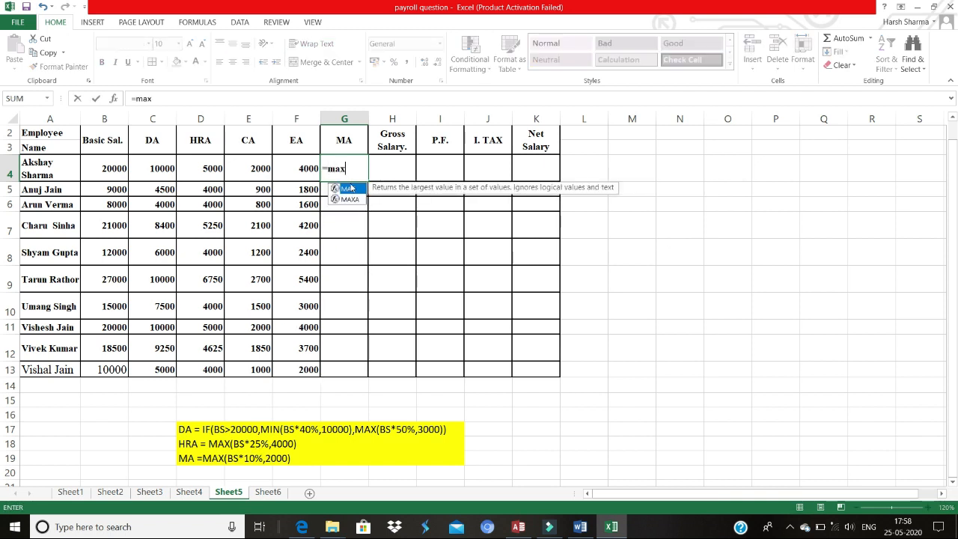
double_click(351, 190)
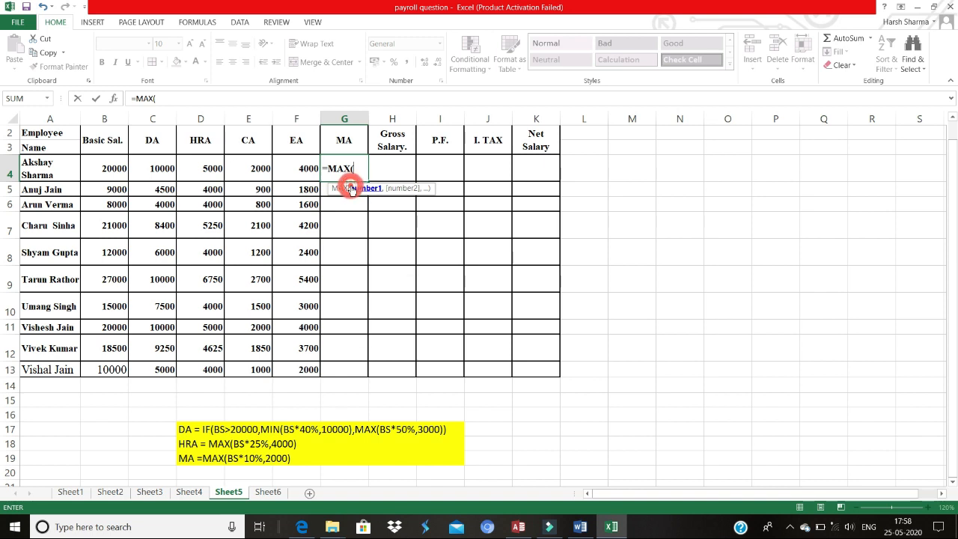
left_click(116, 172)
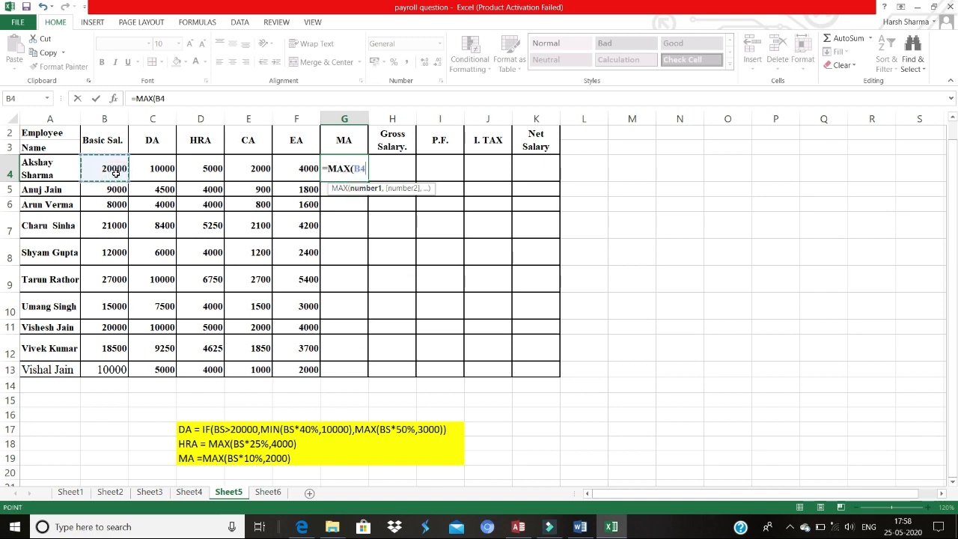
type("*25")
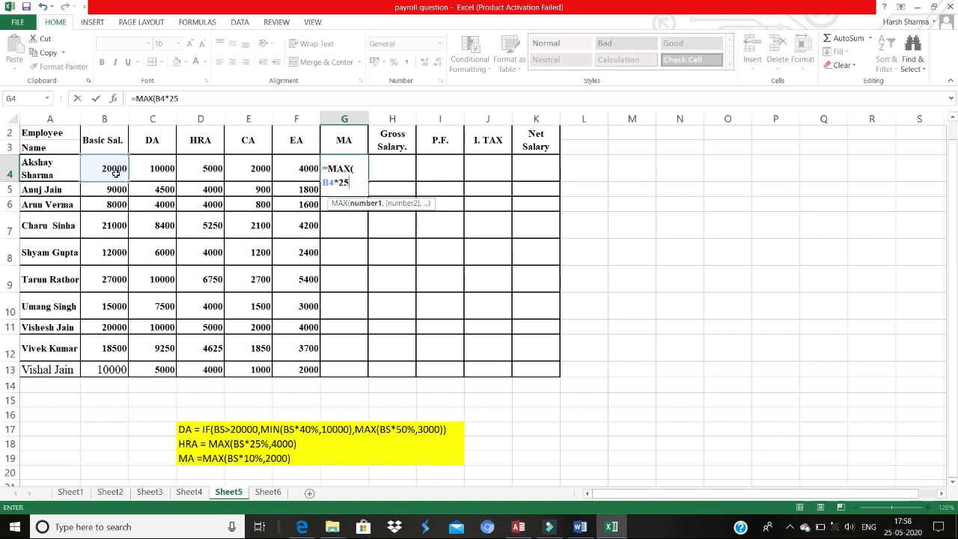
key("BackSpace")
key("BackSpace")
type("10%,")
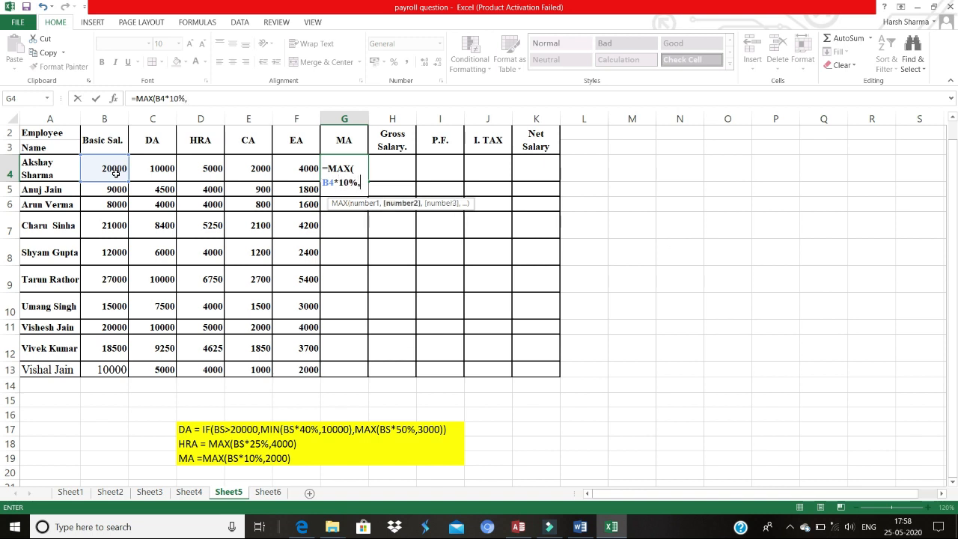
type("2000")
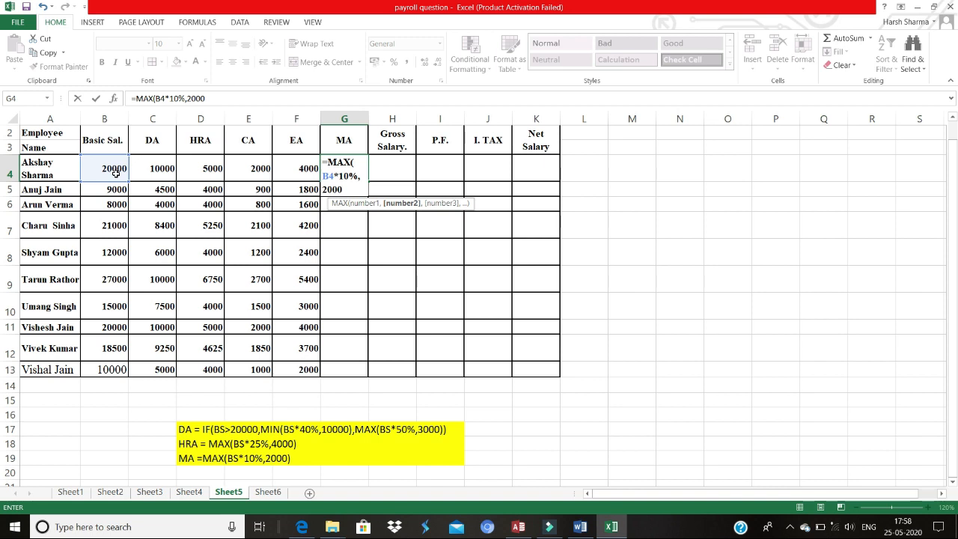
key("Return")
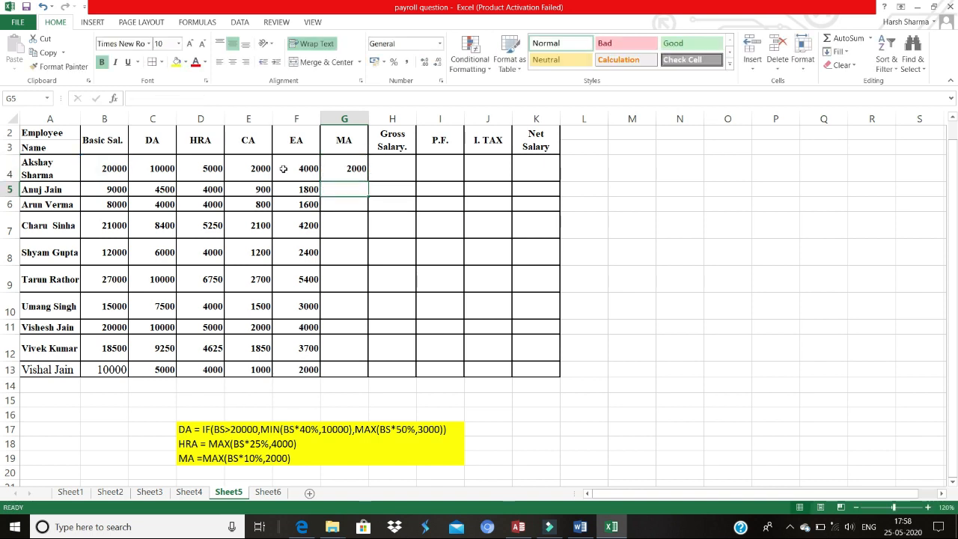
left_click(339, 174)
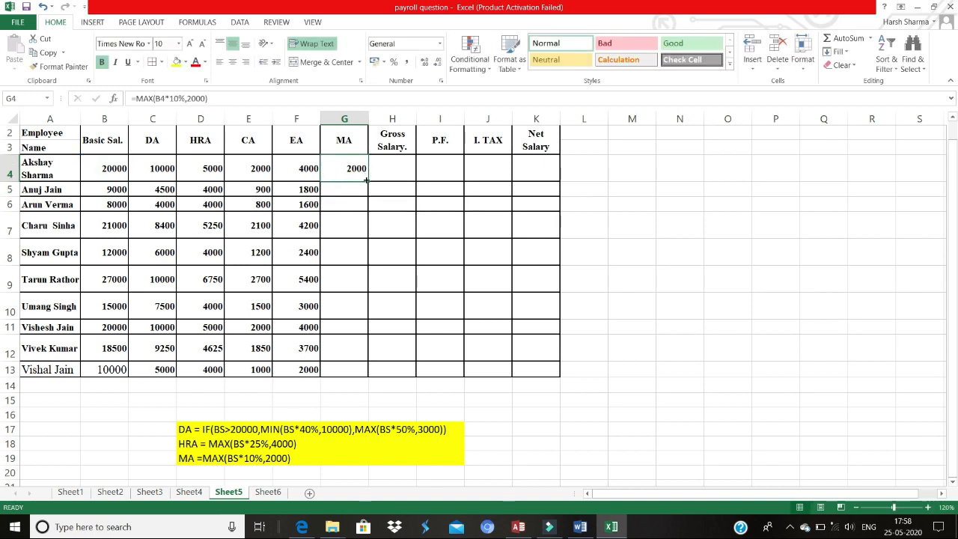
left_click_drag(368, 180, 373, 374)
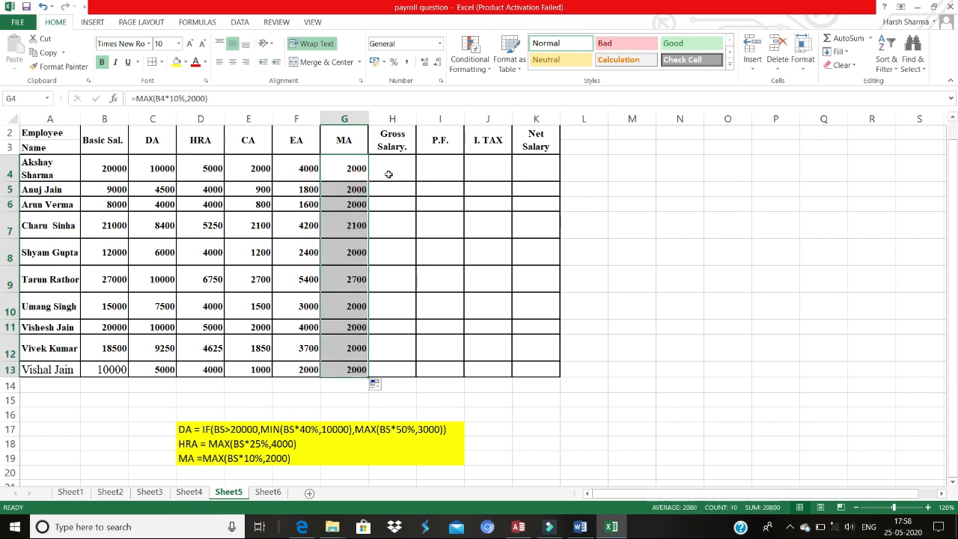
Step: Enter the gross salary formula =SUM(B4:G4) in H4 and fill it down the Gross Salary column through row 13
left_click(388, 172)
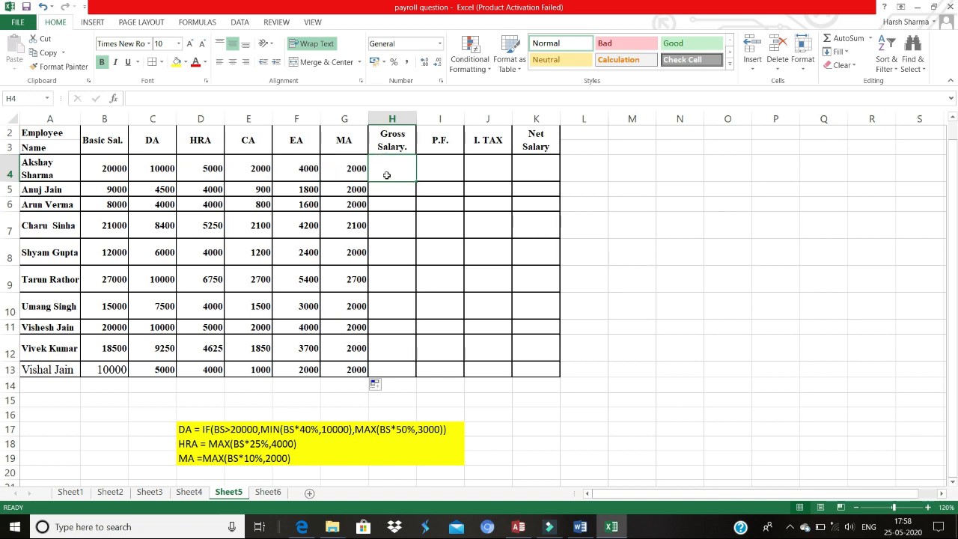
type("=")
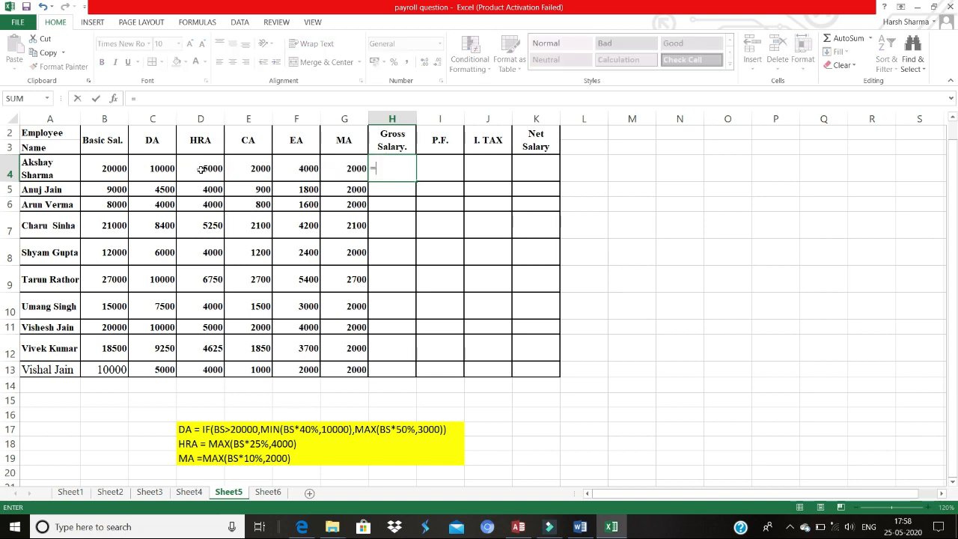
type("sum")
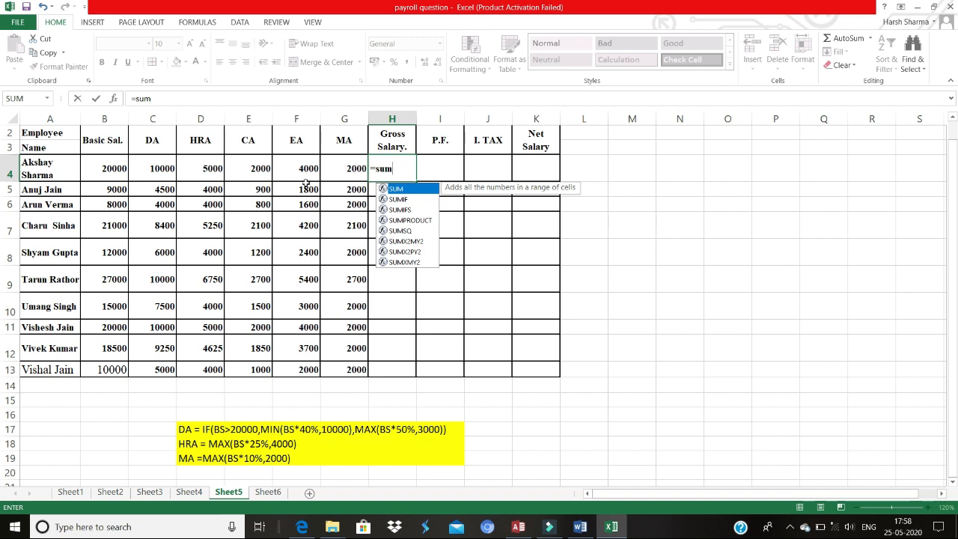
double_click(395, 189)
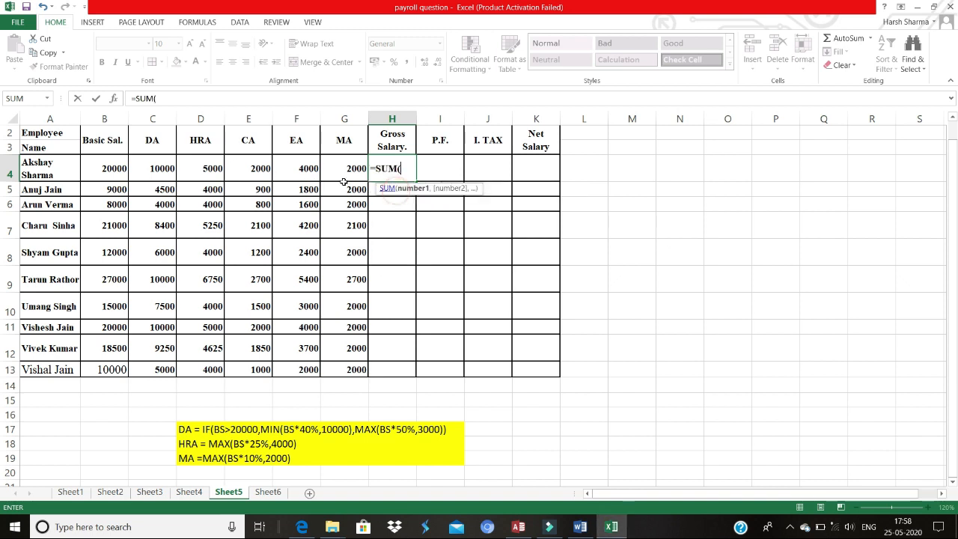
left_click_drag(111, 170, 342, 159)
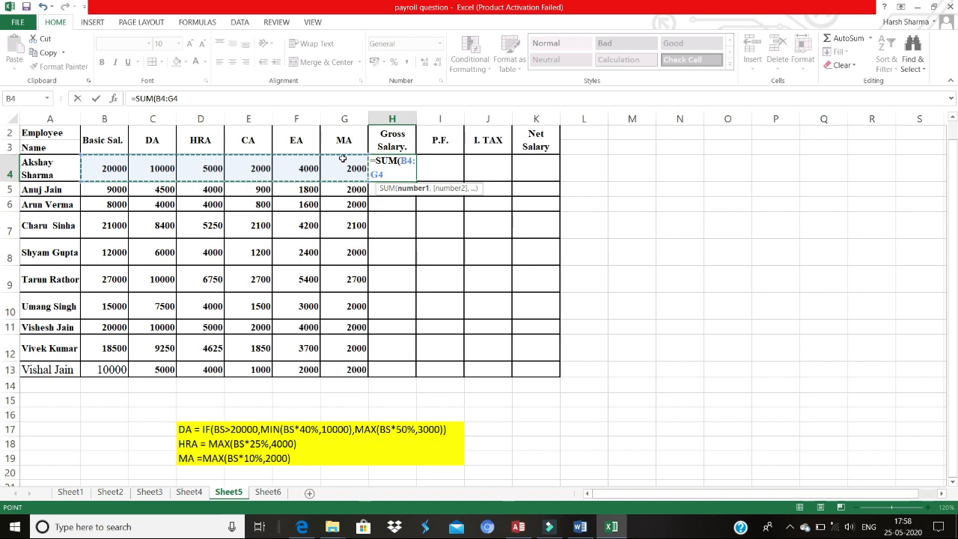
key("Return")
left_click(408, 167)
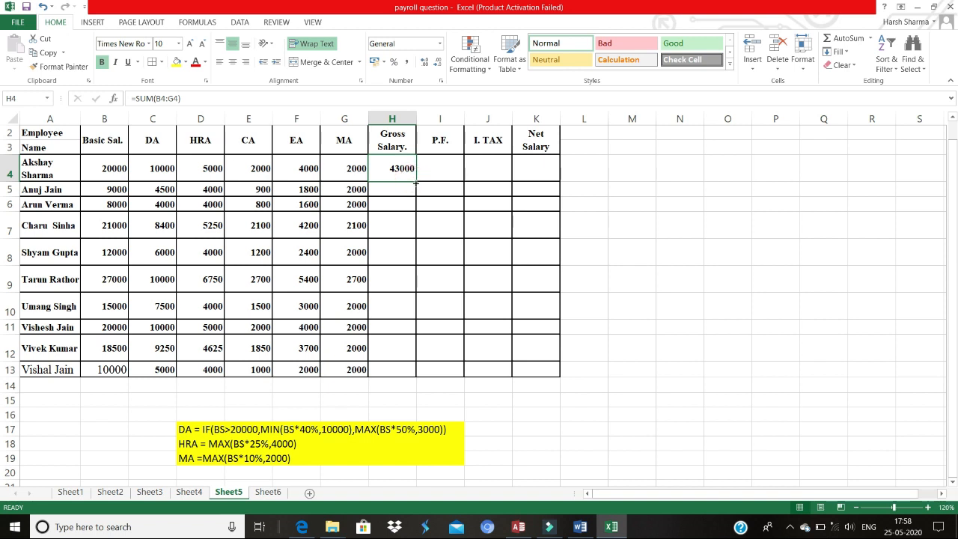
double_click(416, 182)
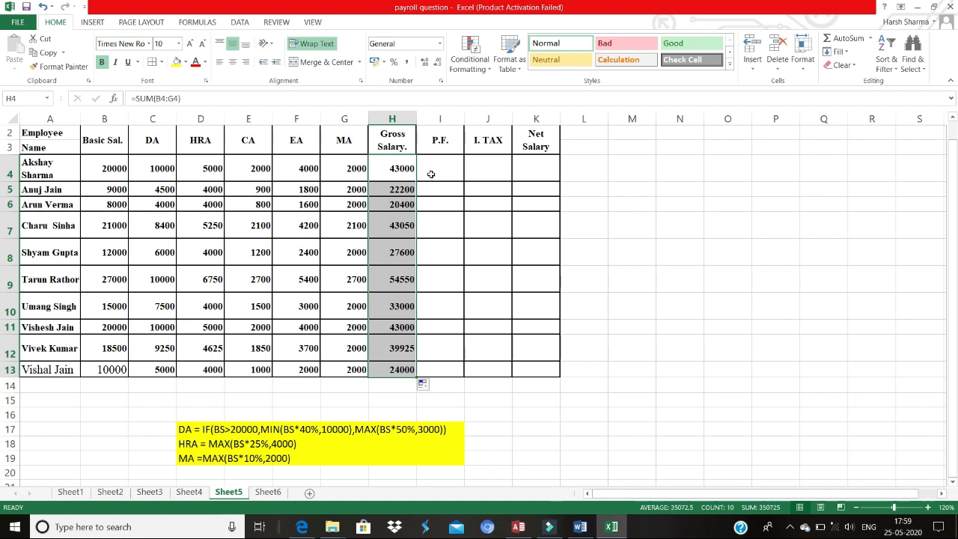
Step: Switch to the Word practice paper, scroll to read the deduction conditions, and return to the spreadsheet
left_click(431, 174)
key("alt+Tab")
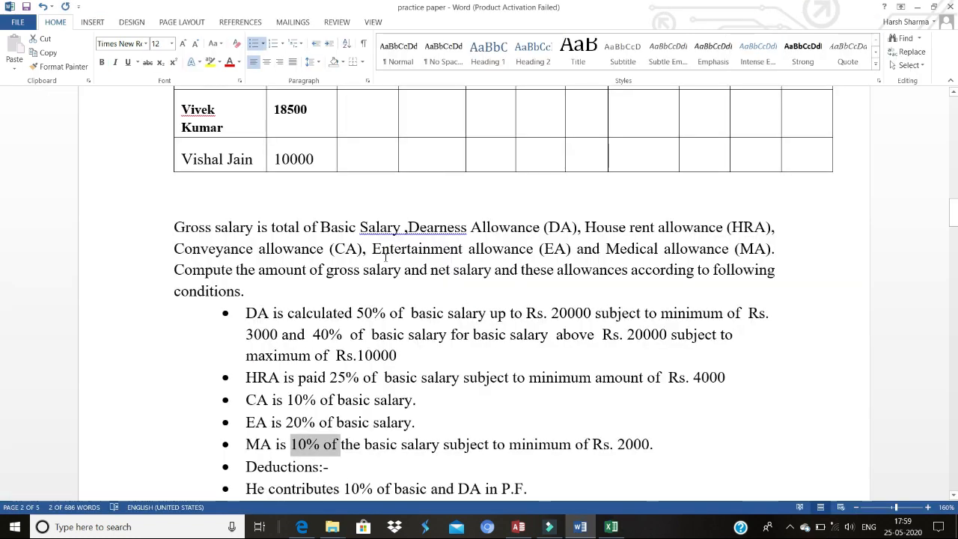
left_click(466, 289)
scroll(465, 289, "down", 2)
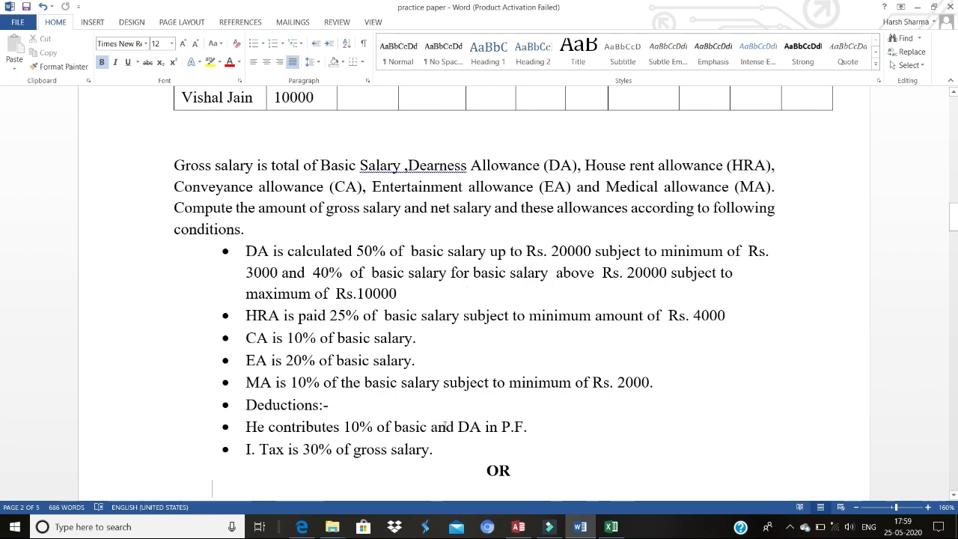
key("alt+Tab")
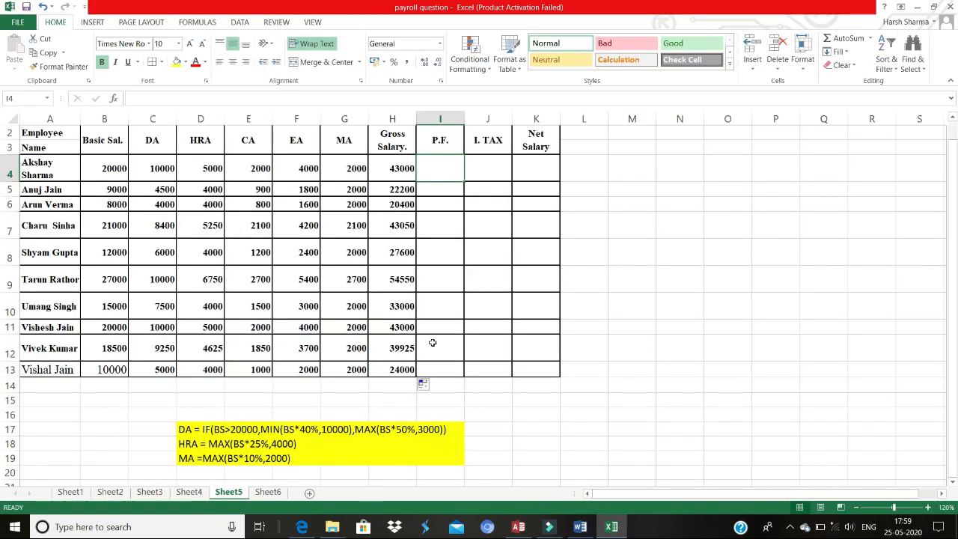
Step: Enter the P.F. formula =(B4+C4)*10% in I4 and fill it down the P.F. column through row 13
left_click(439, 167)
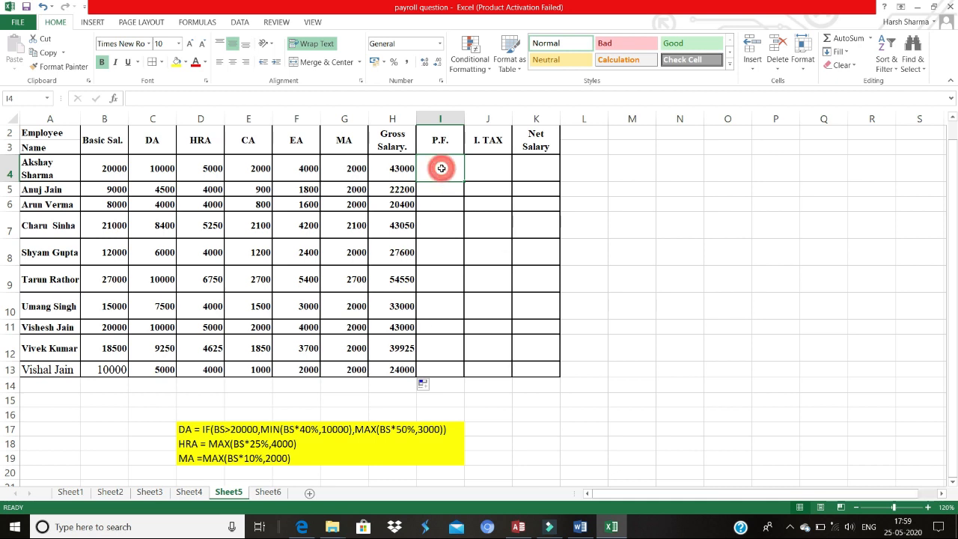
type("=")
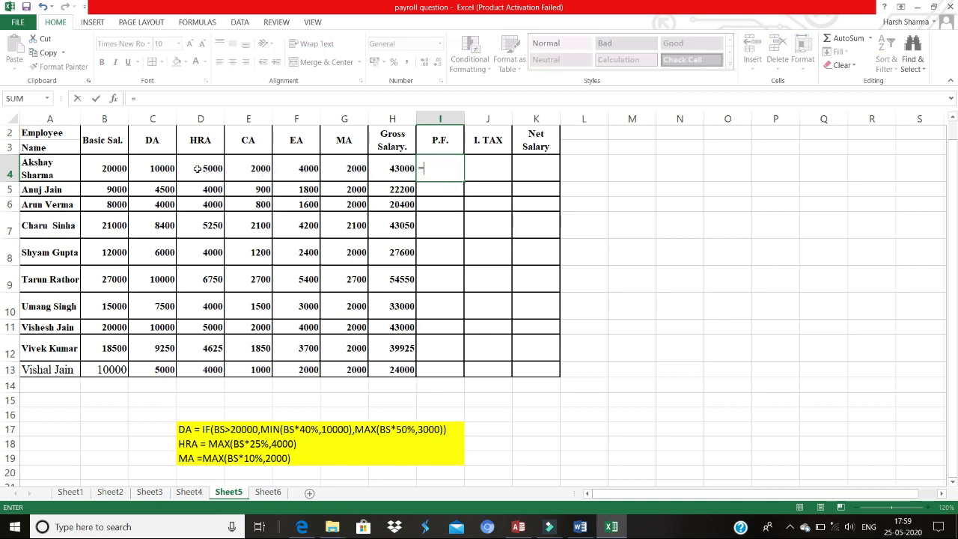
type("(")
left_click(110, 169)
type("+")
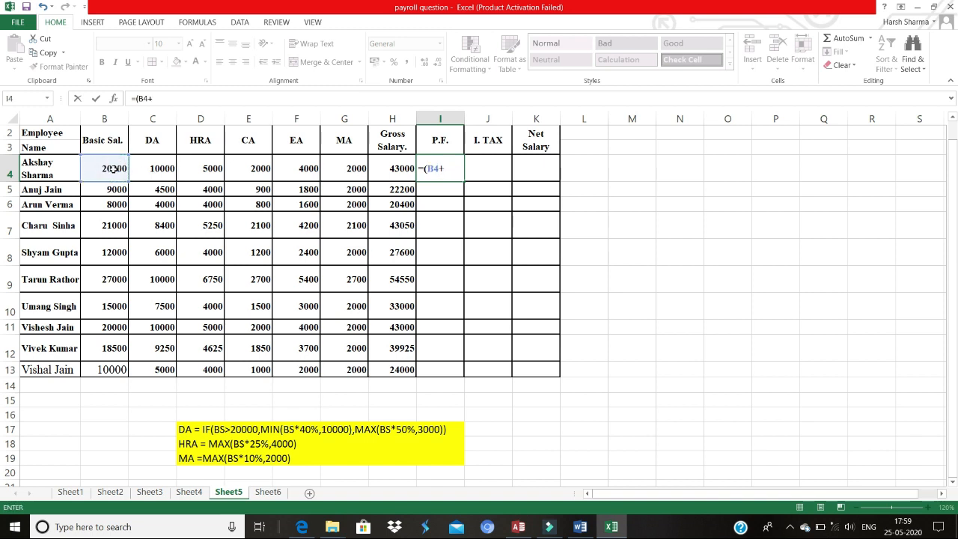
left_click(139, 165)
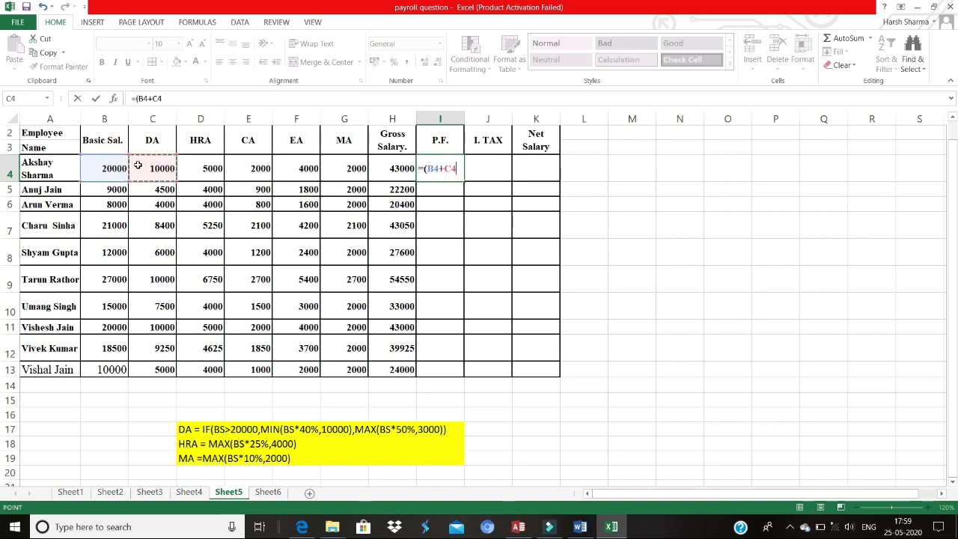
type(")*10")
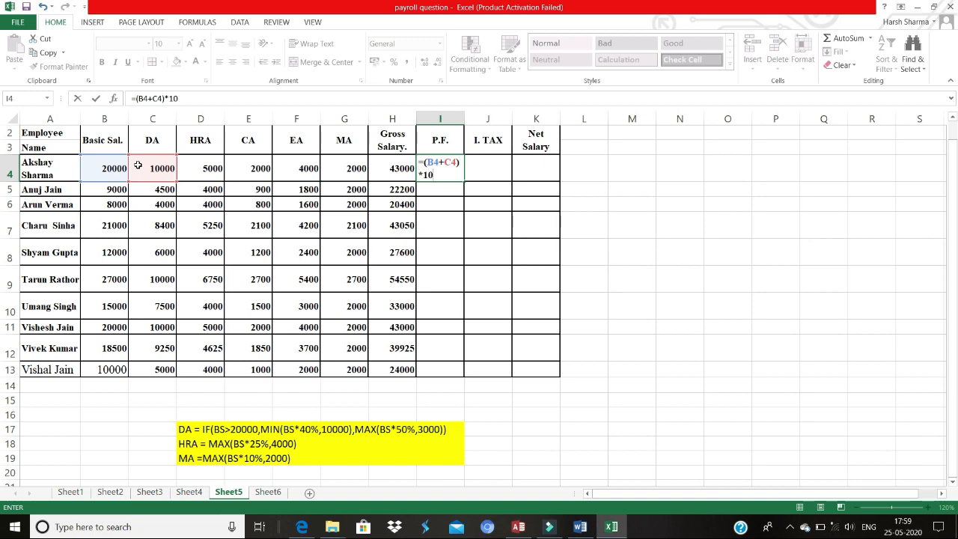
type("%")
key("Return")
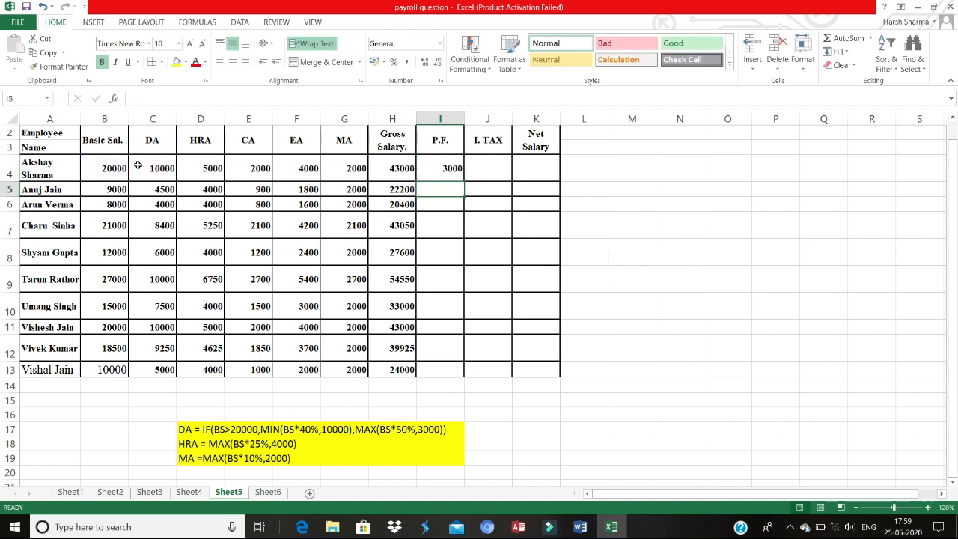
left_click(429, 164)
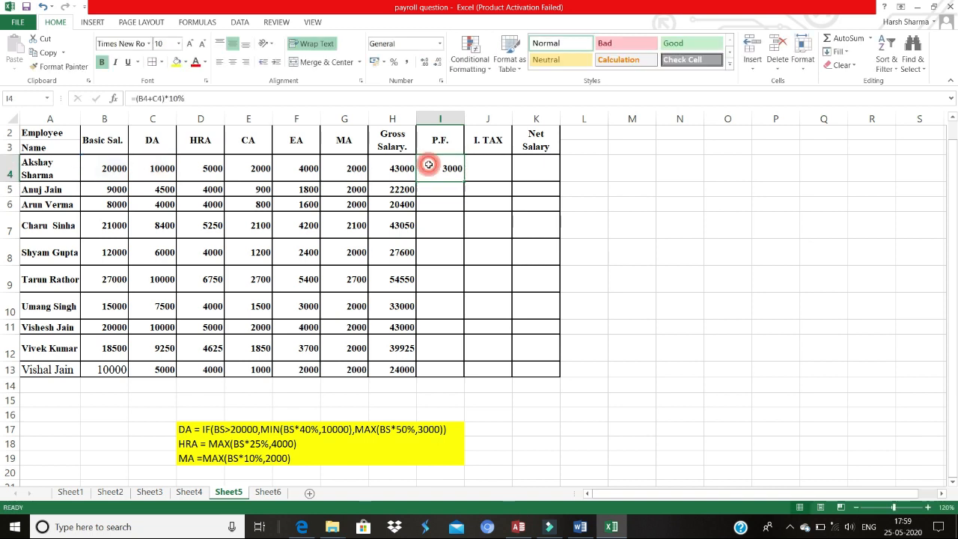
left_click_drag(464, 181, 465, 377)
Step: Check the income tax condition in the practice paper, then enter =H4*30% in J4 and fill it down the I. TAX column through row 13
left_click(491, 170)
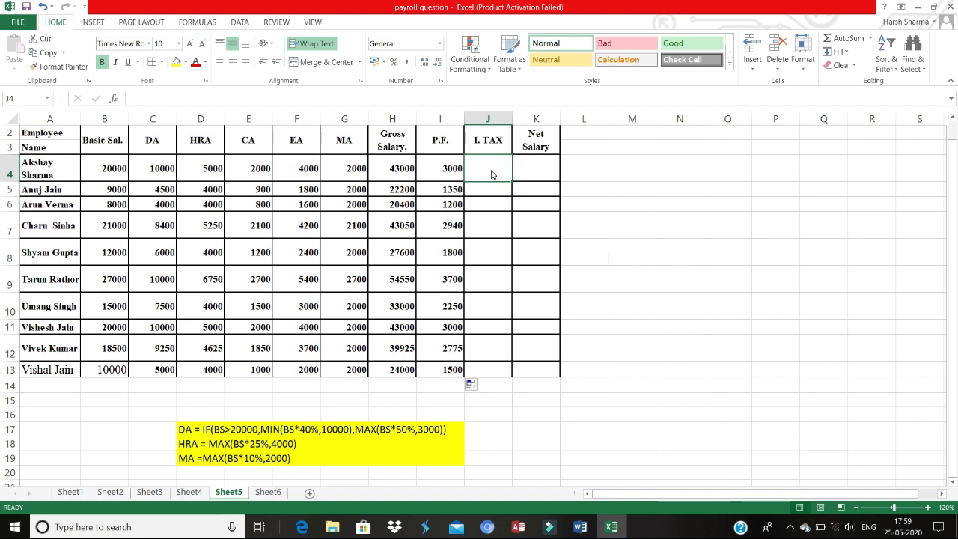
key("alt+Tab")
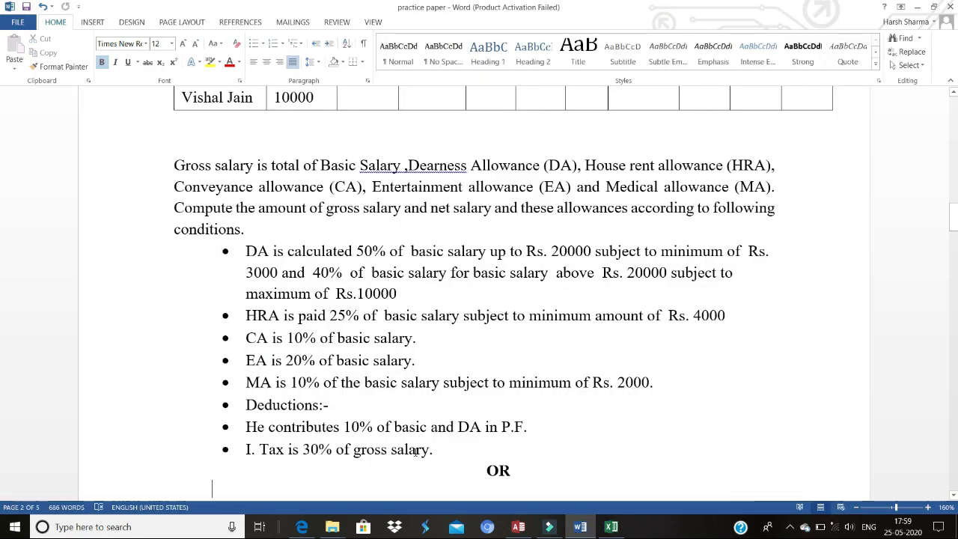
key("alt+Tab")
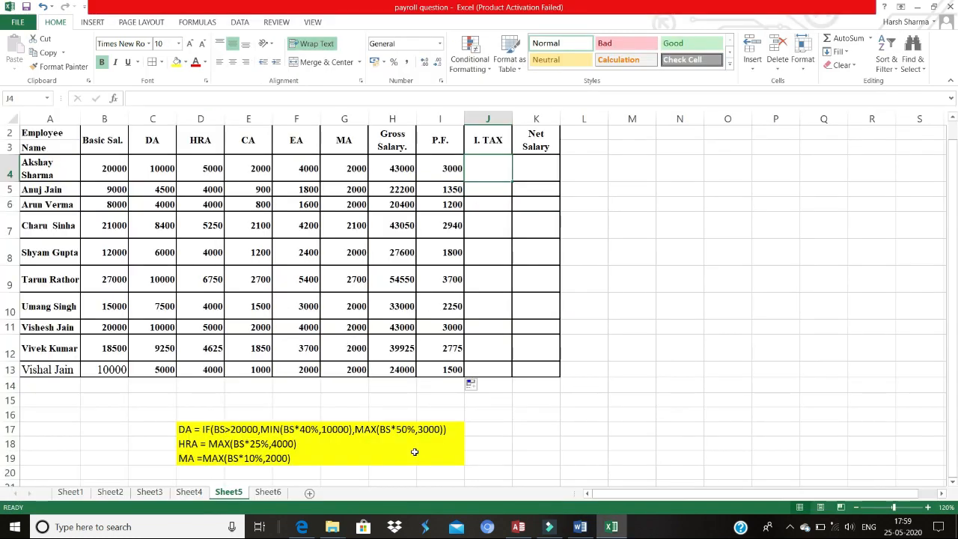
left_click(496, 164)
type("=")
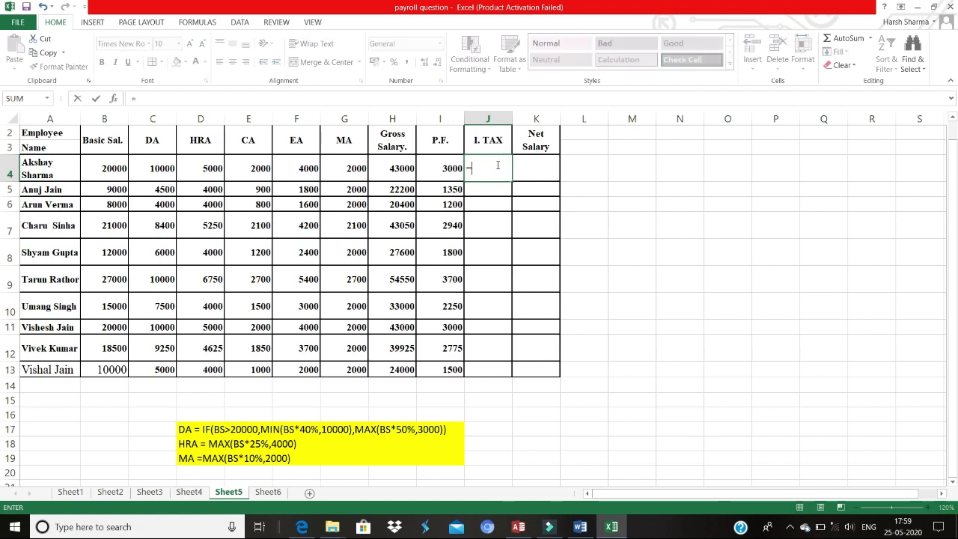
left_click(394, 160)
type("*30%")
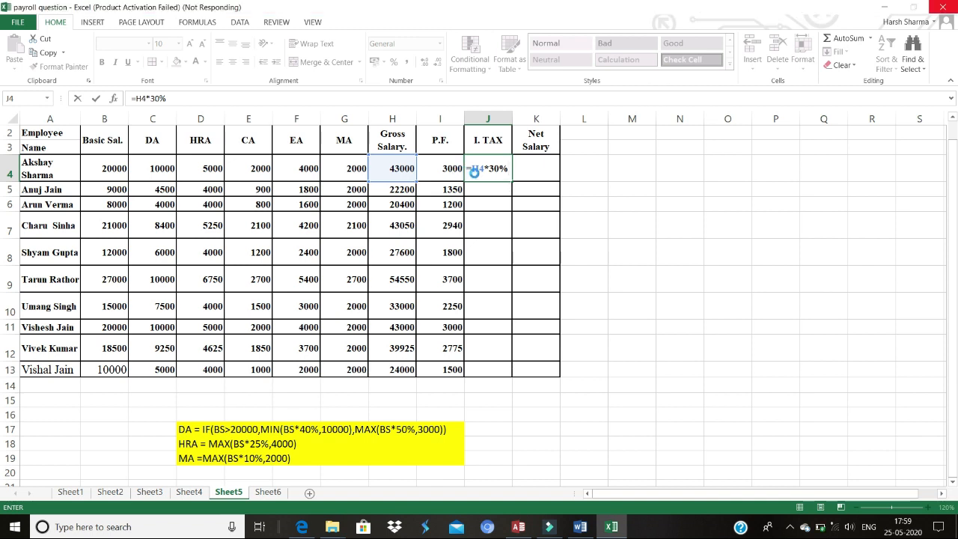
key("Return")
key("Return")
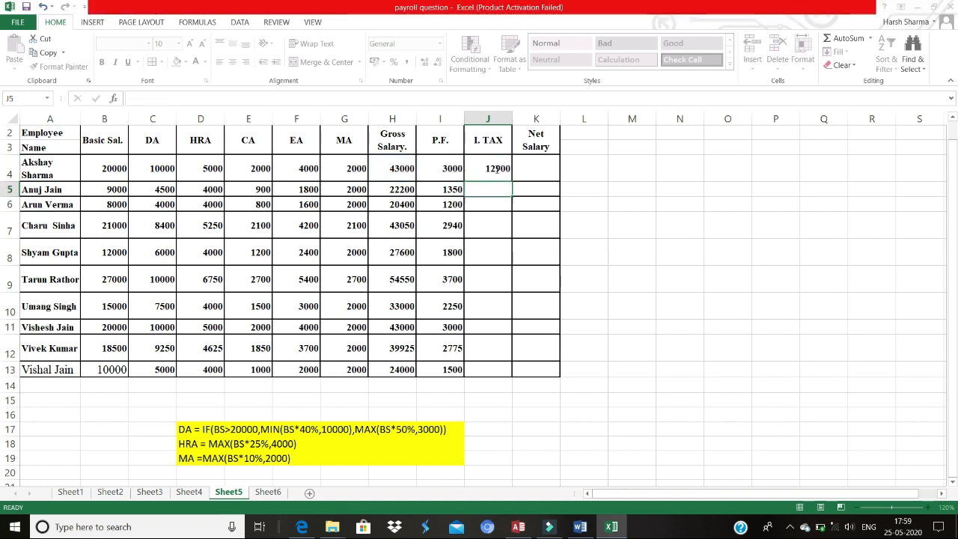
left_click(506, 173)
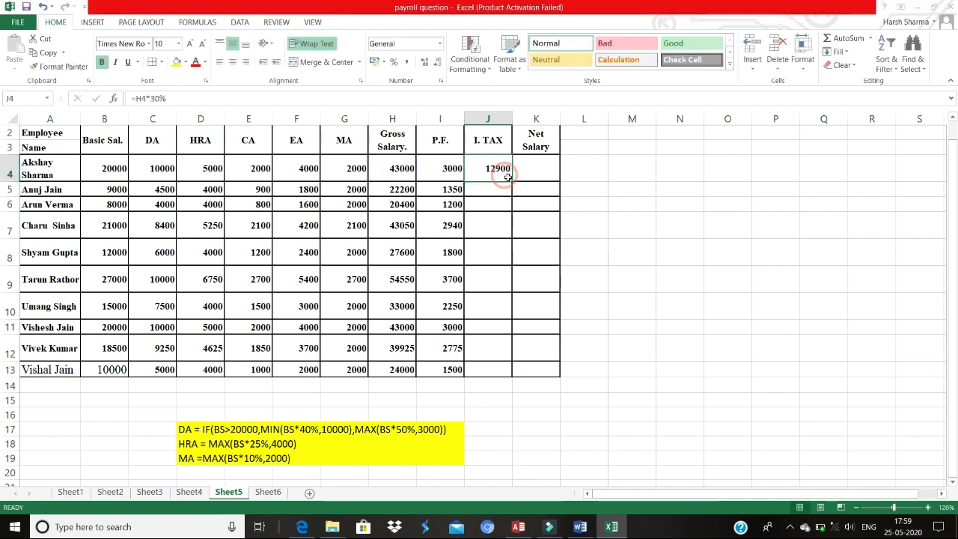
double_click(511, 182)
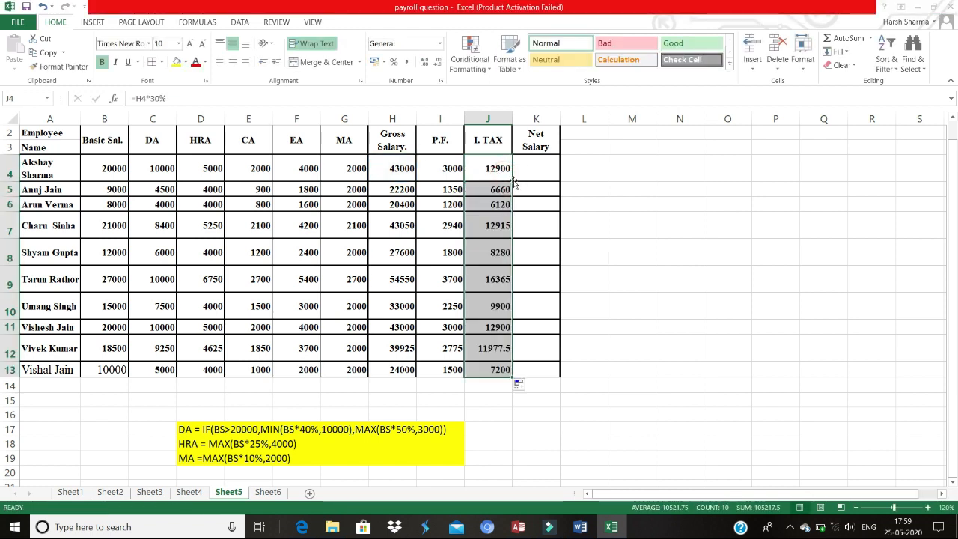
Step: Enter the net salary formula =H4-I4-J4 in K4 and fill it down the Net Salary column through row 13
left_click(530, 174)
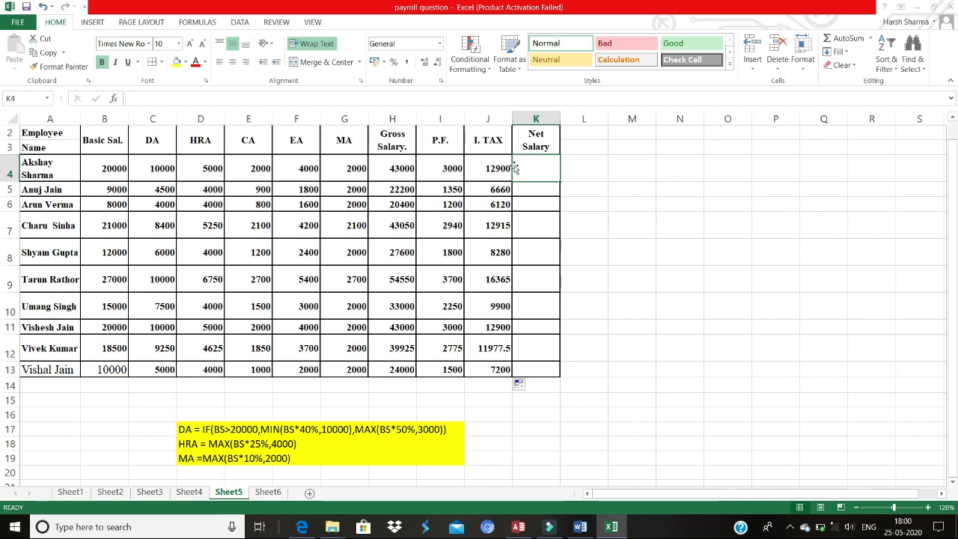
type("=")
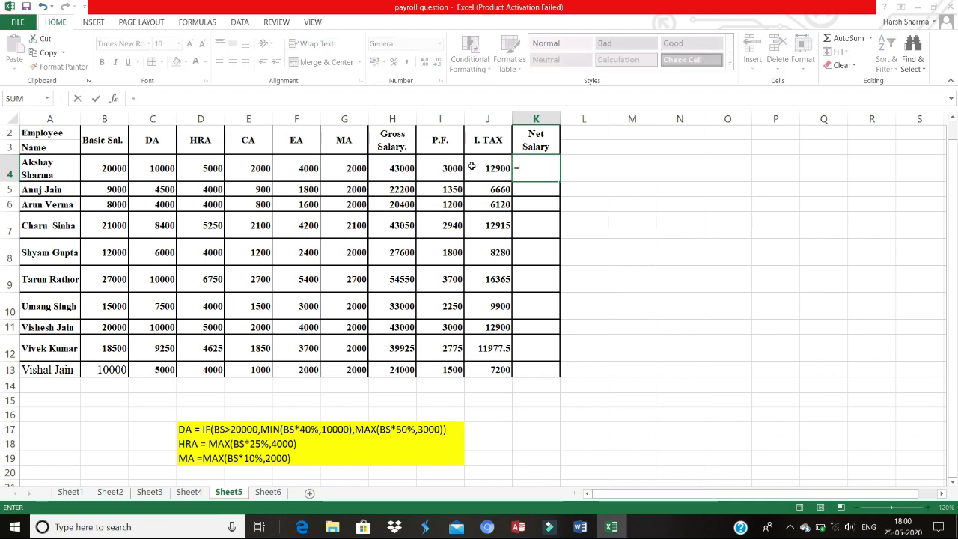
left_click(408, 166)
type("-")
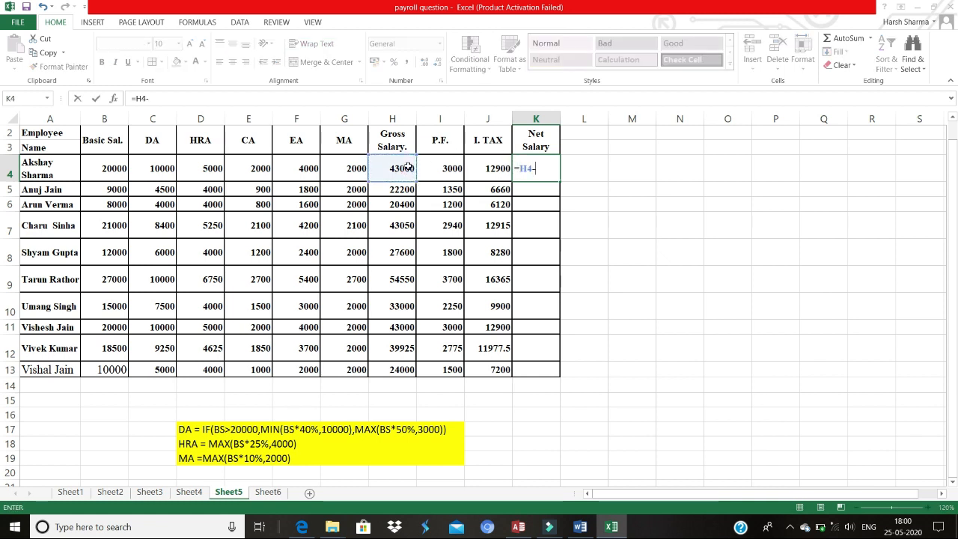
left_click(432, 167)
type("-")
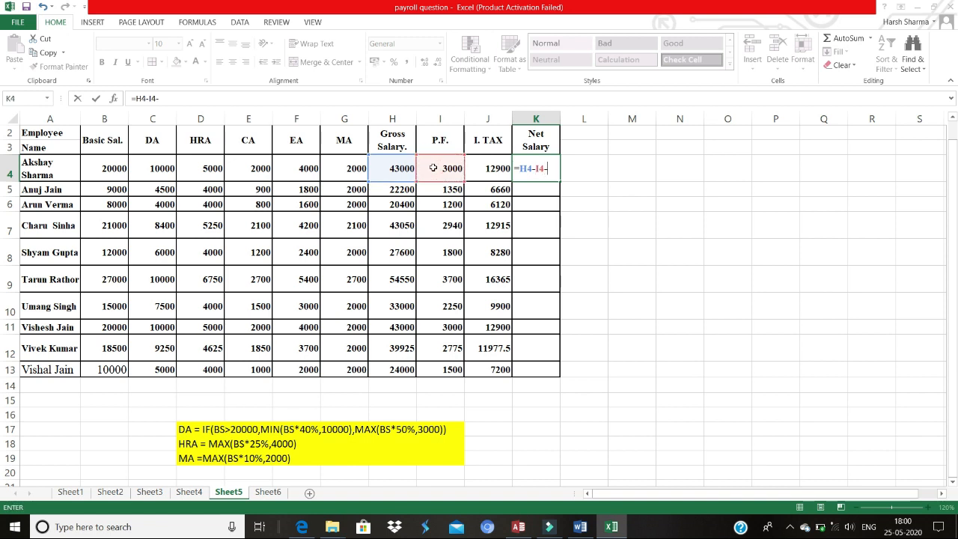
left_click(475, 171)
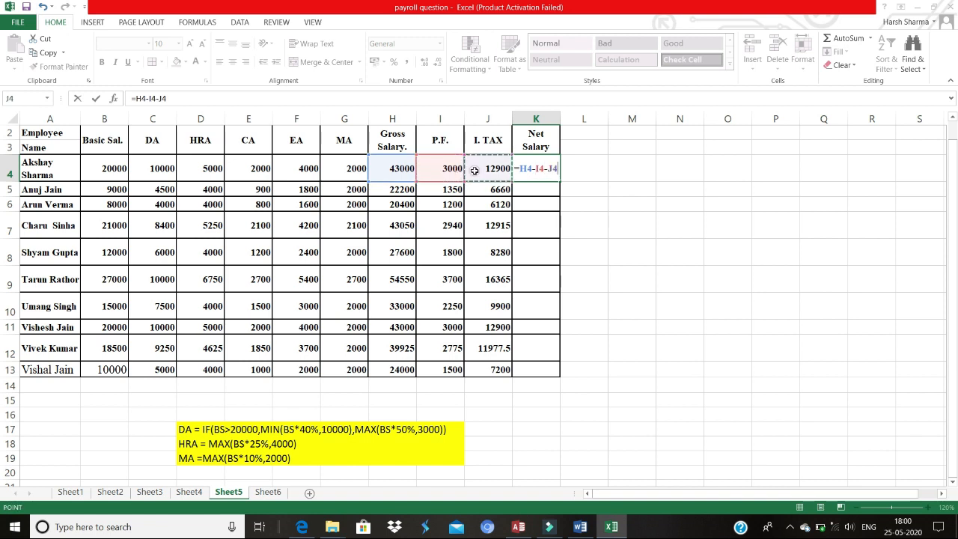
key("Return")
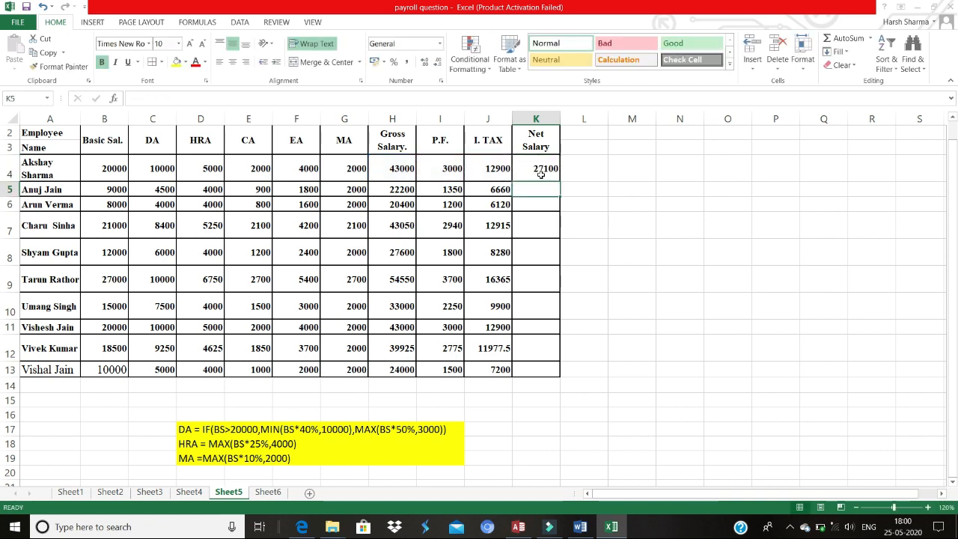
left_click(540, 174)
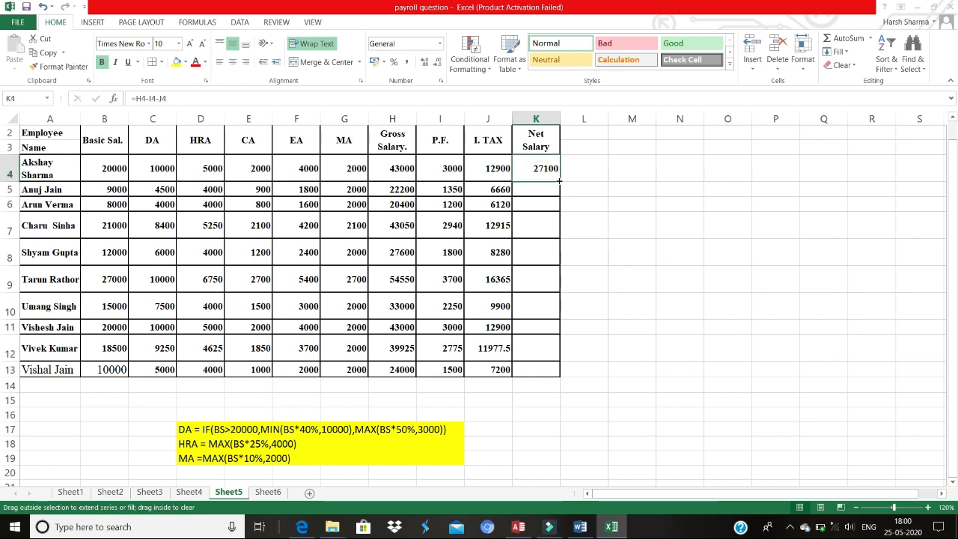
double_click(559, 181)
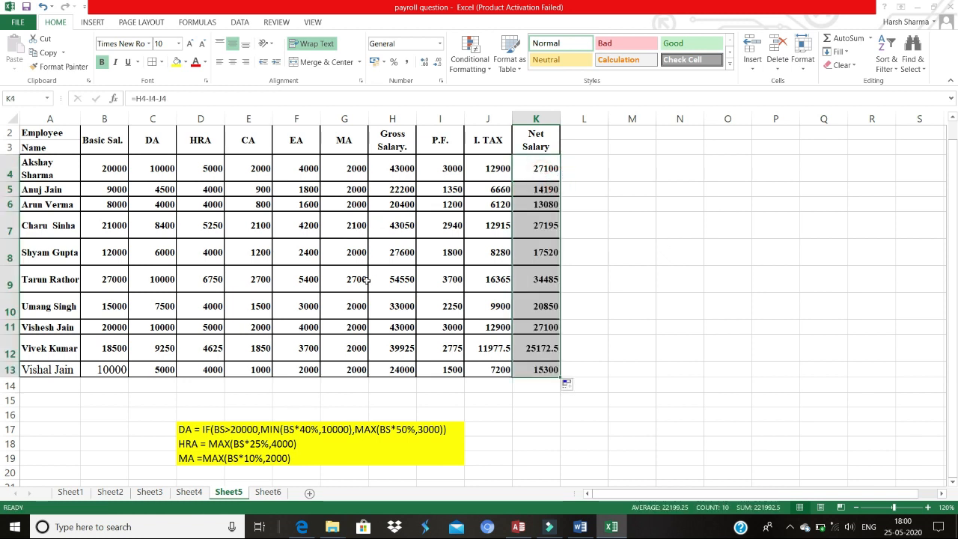
Step: Label row 14 as Total and AutoSum B4:B13 in B14, then fill the sum across row 14 through the Net Salary column
left_click(50, 383)
type("Total")
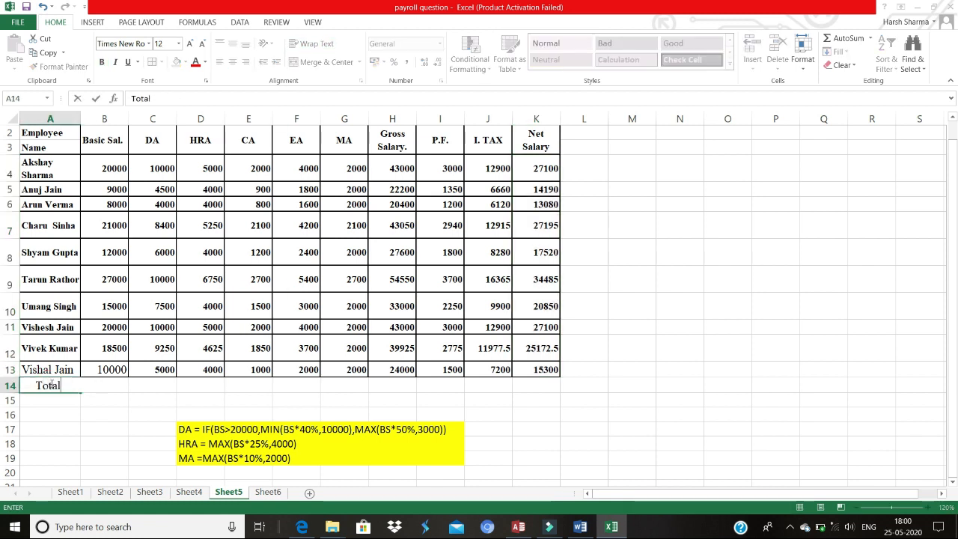
left_click(118, 384)
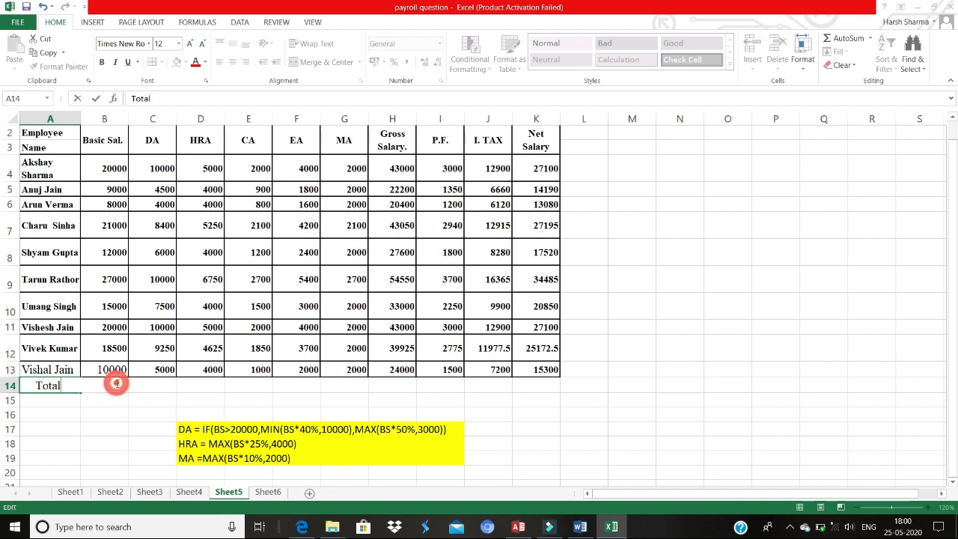
left_click(106, 411)
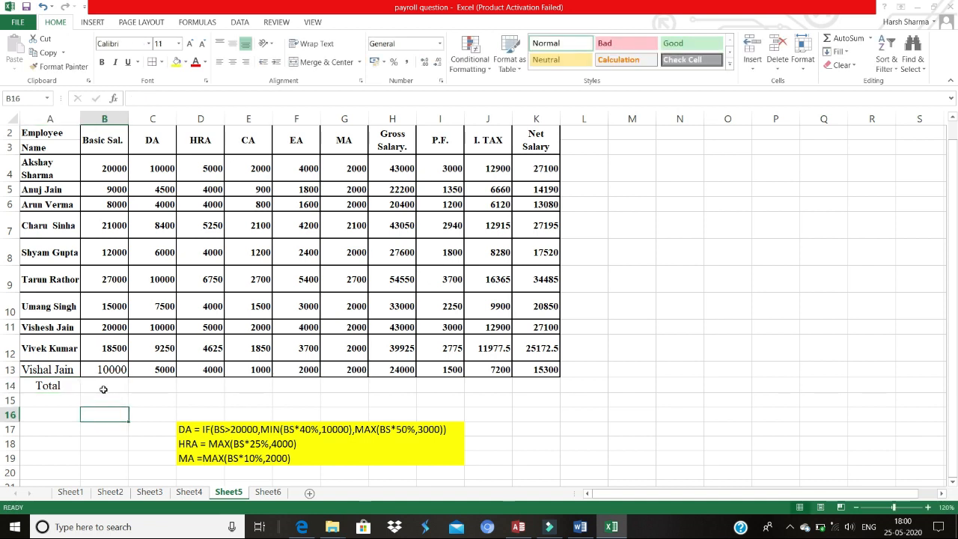
left_click(104, 387)
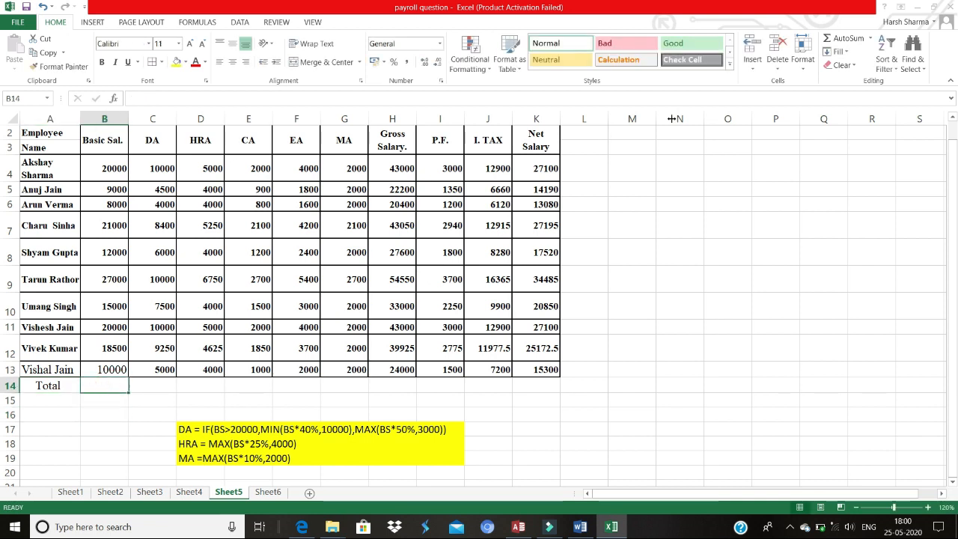
left_click(849, 38)
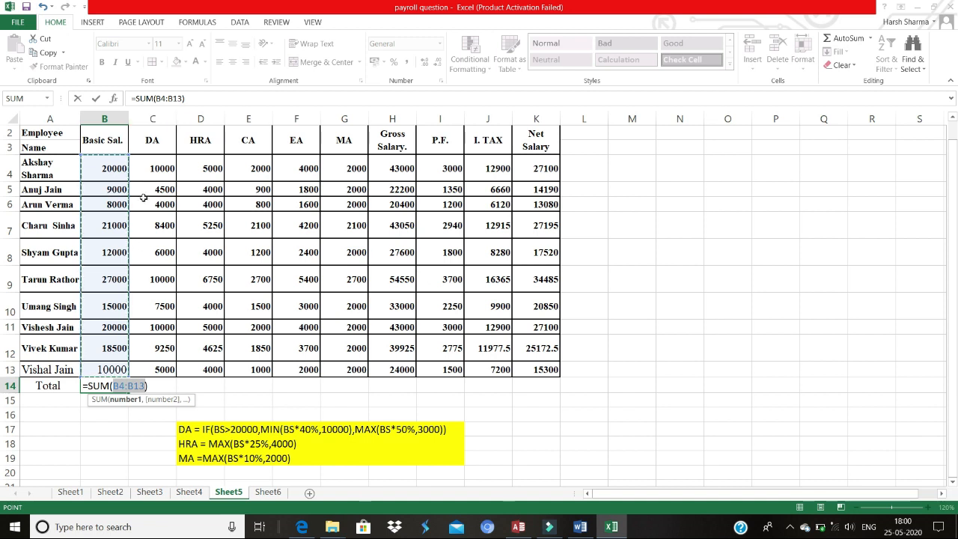
key("Return")
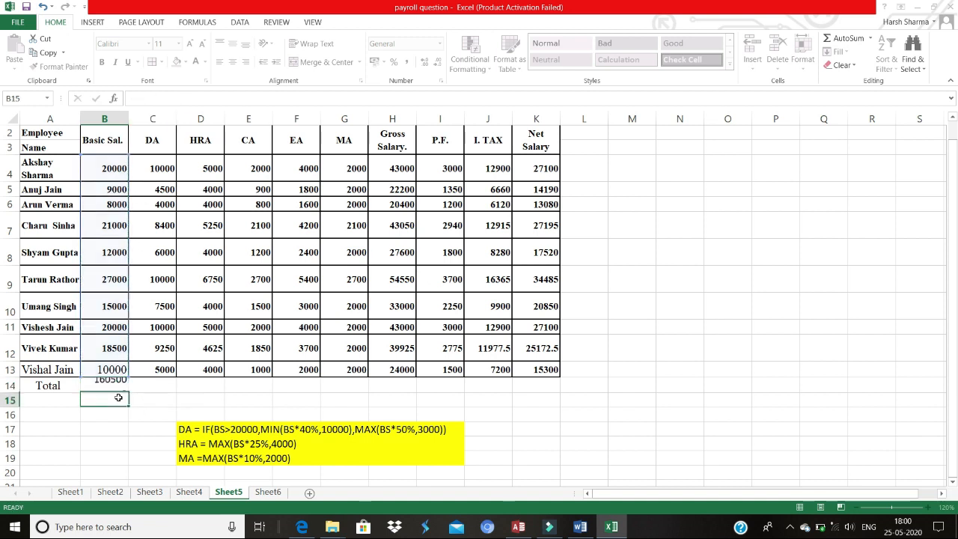
left_click(120, 385)
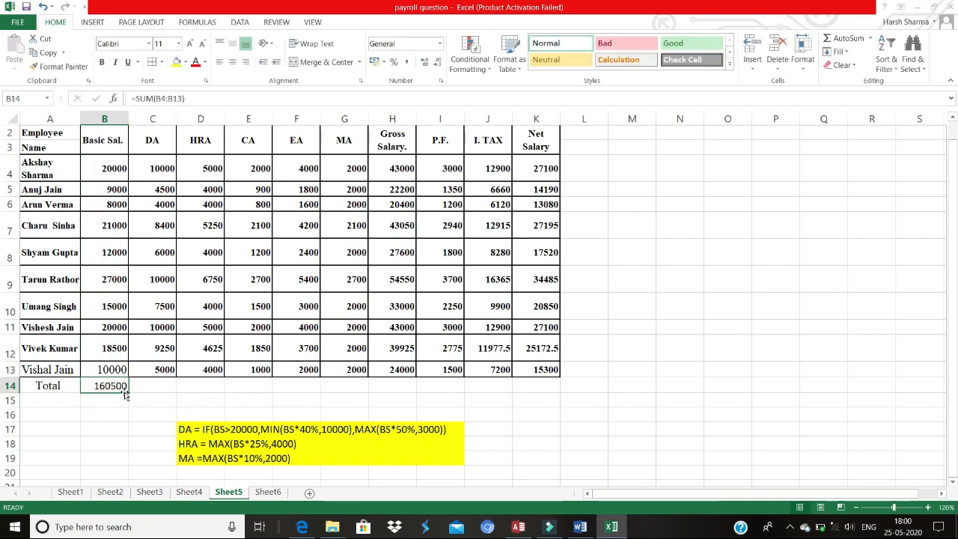
left_click_drag(128, 392, 544, 382)
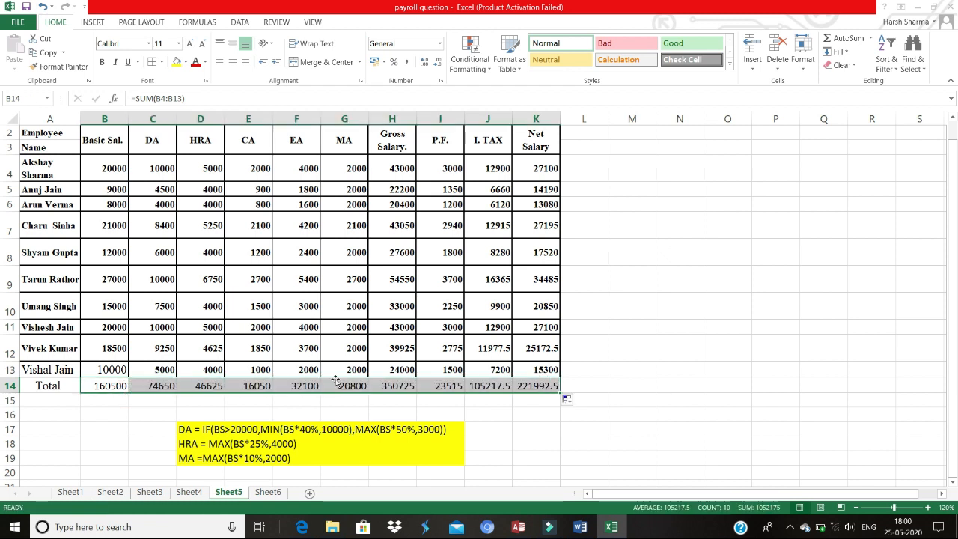
Step: Apply borders and a light blue fill to the Total row A14:K14
left_click(64, 384)
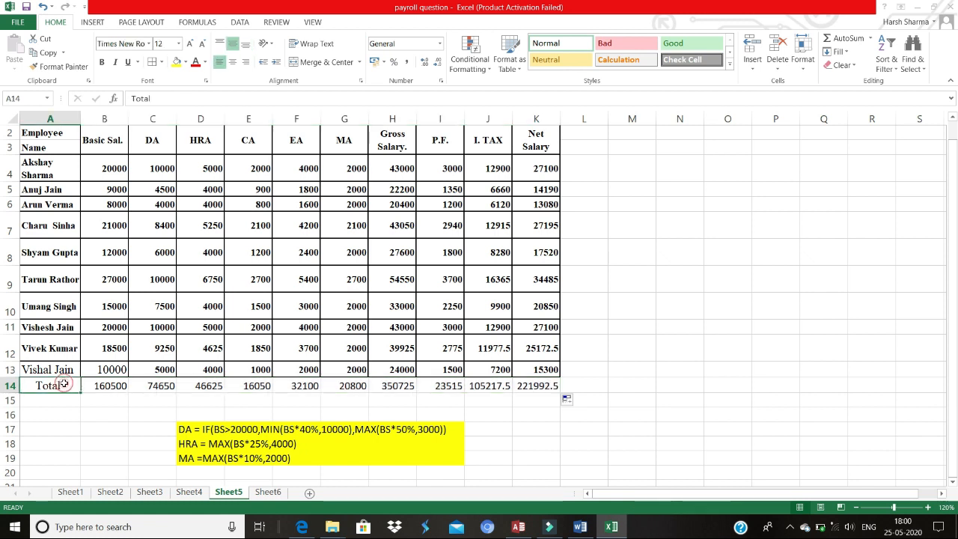
left_click(84, 425)
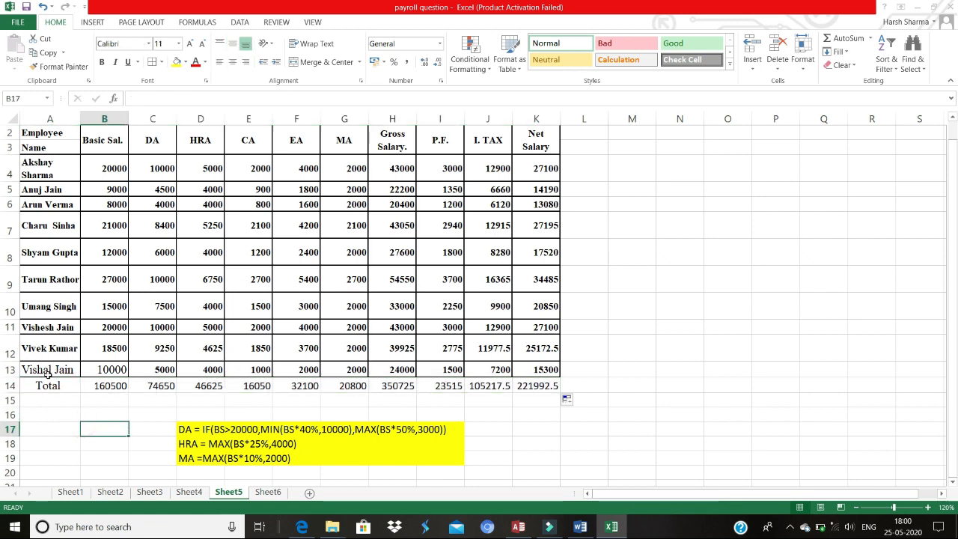
left_click_drag(49, 383, 515, 383)
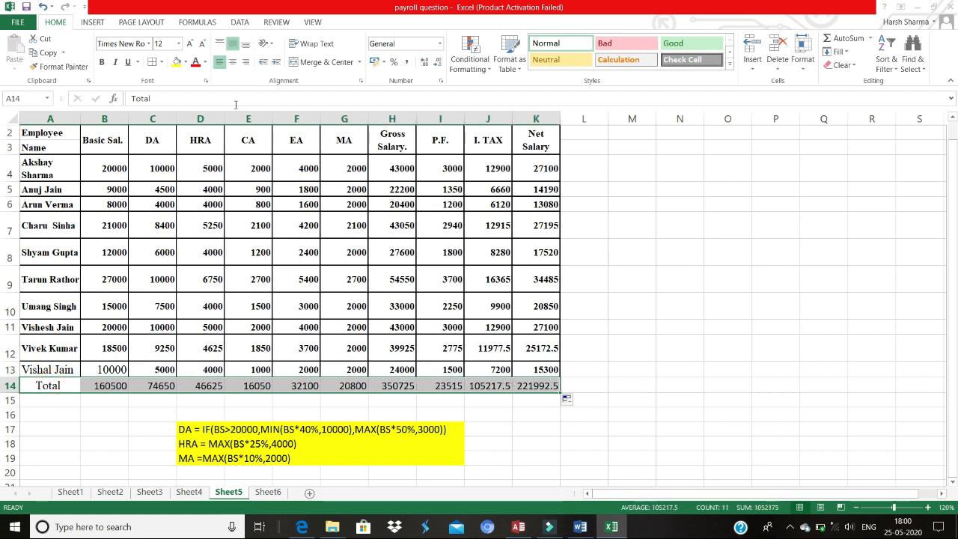
left_click(151, 61)
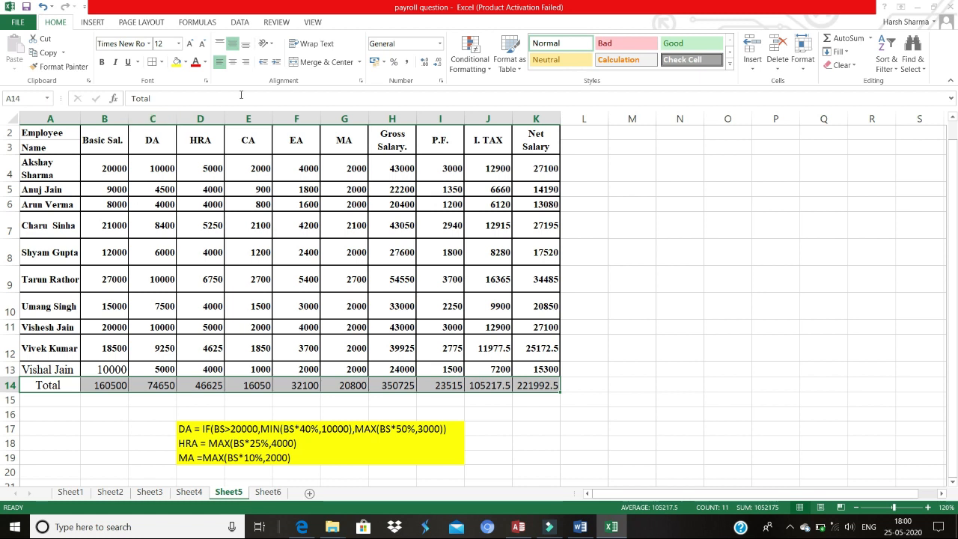
left_click(186, 65)
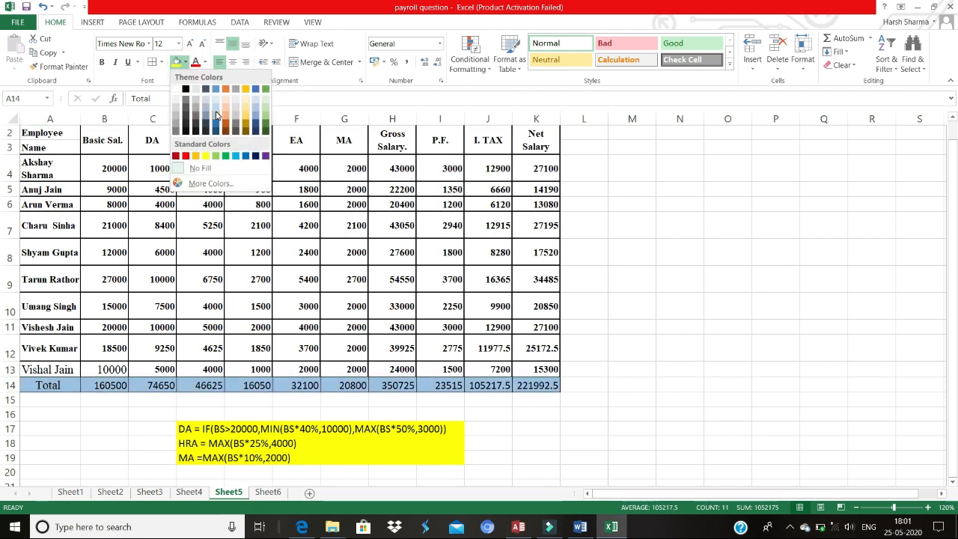
left_click(216, 114)
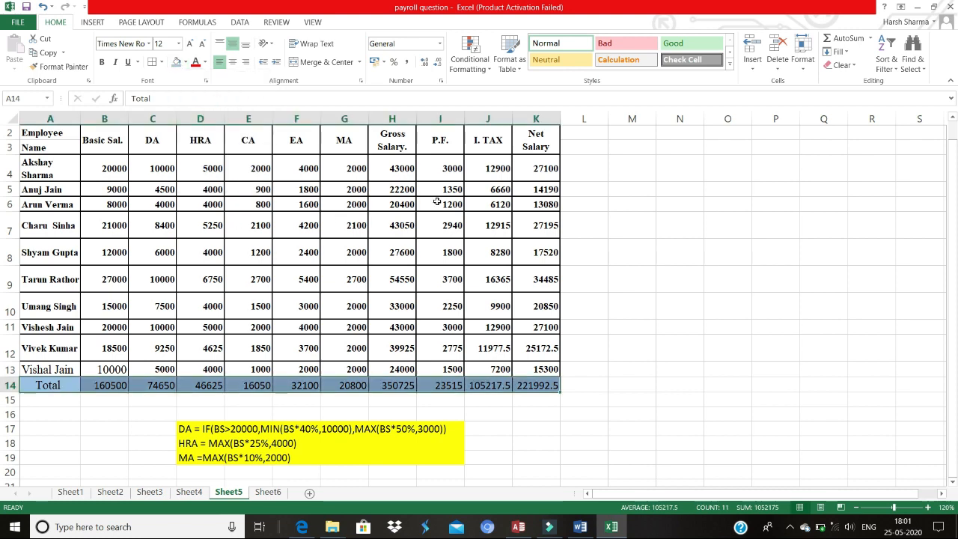
Step: Review the conditions in the practice paper and the Gross Salary and Net Salary columns of the statement
key("alt+Tab")
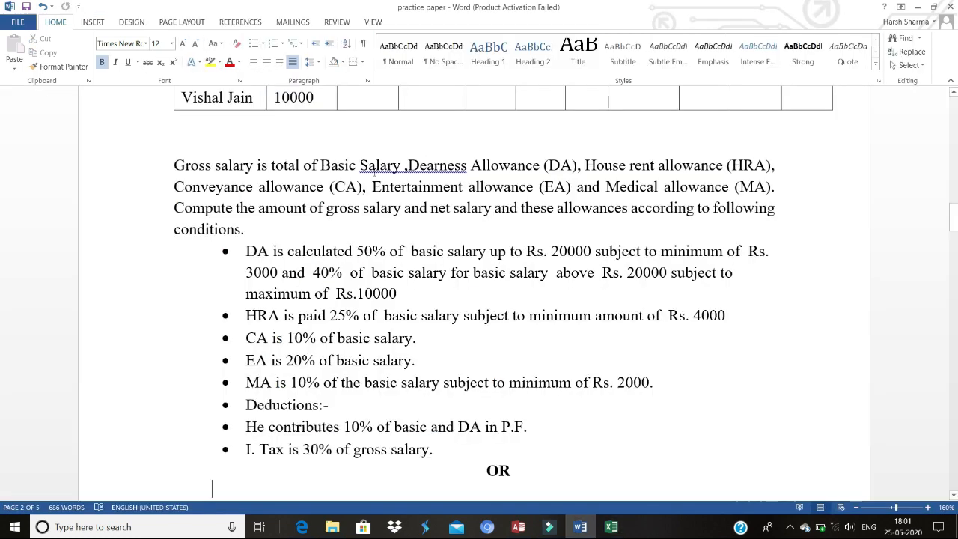
key("alt+Tab")
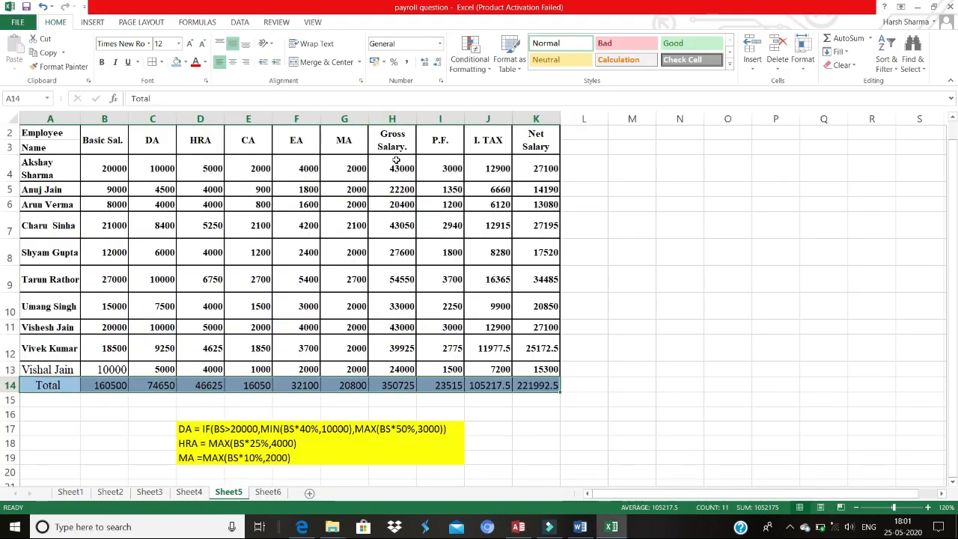
left_click_drag(396, 160, 405, 372)
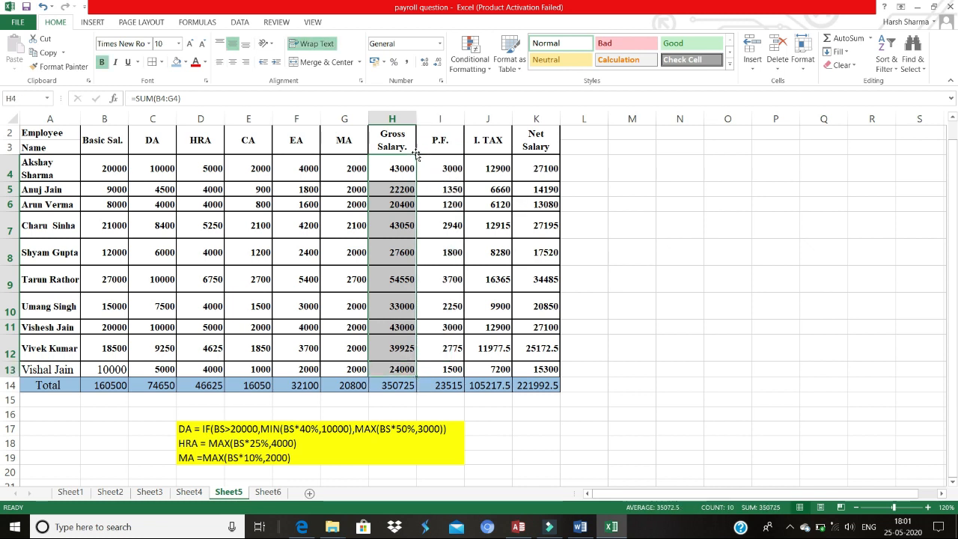
left_click(390, 142)
left_click_drag(390, 142, 414, 369)
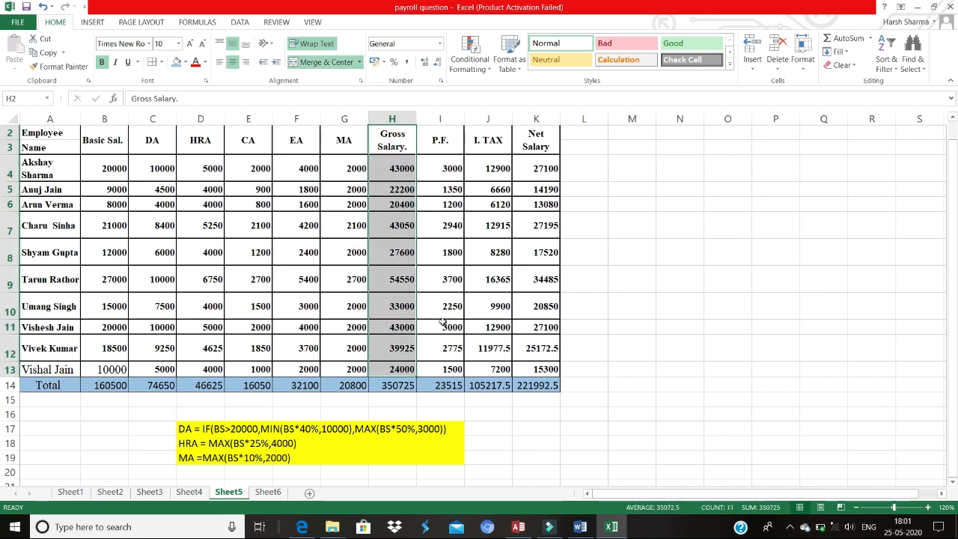
left_click(526, 145)
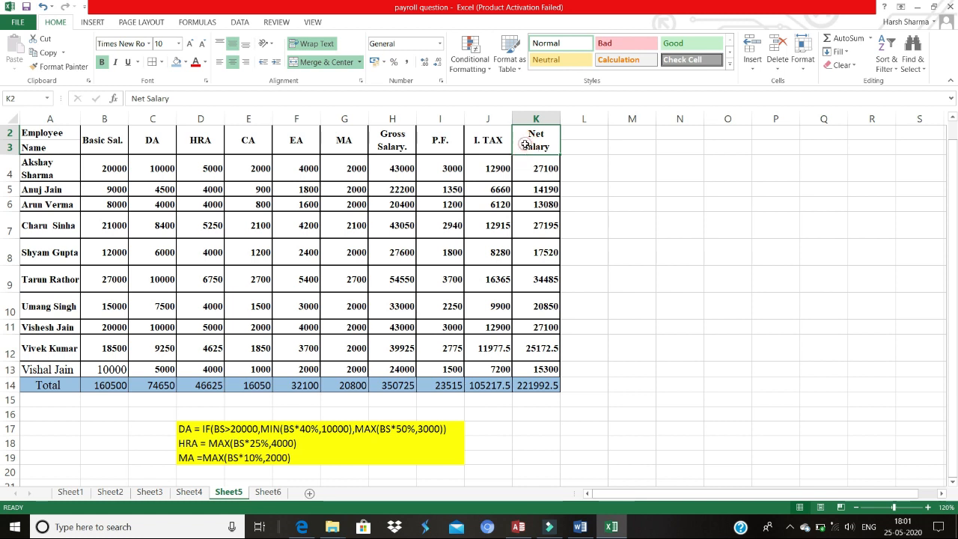
Step: Fill the Gross Salary and Net Salary columns, rows 2 to 13, with a light orange shade
left_click_drag(527, 146, 539, 371)
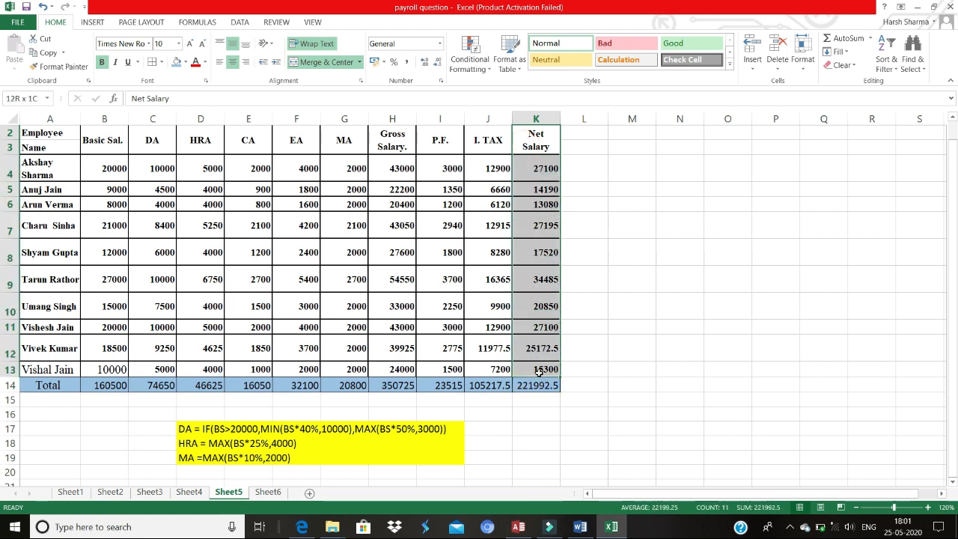
left_click(401, 146)
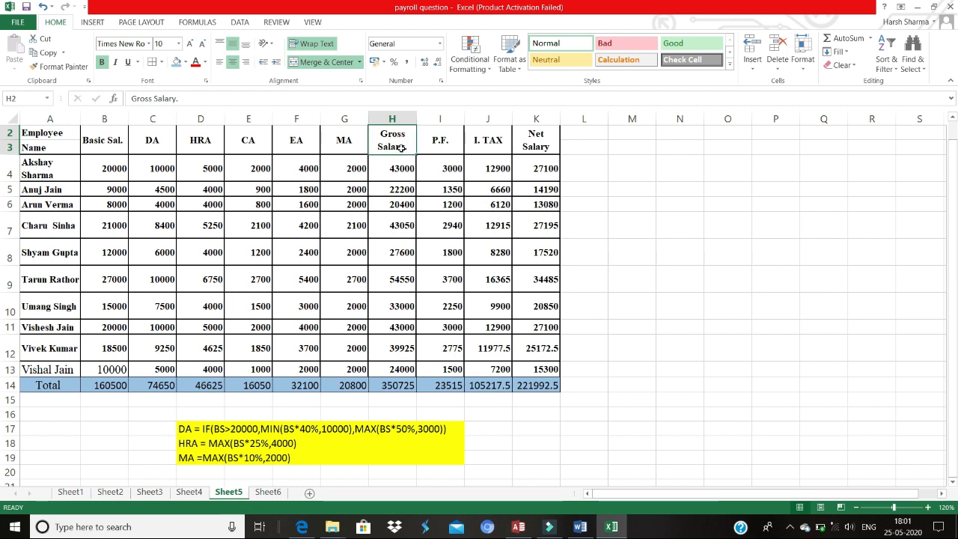
left_click_drag(401, 147, 408, 365)
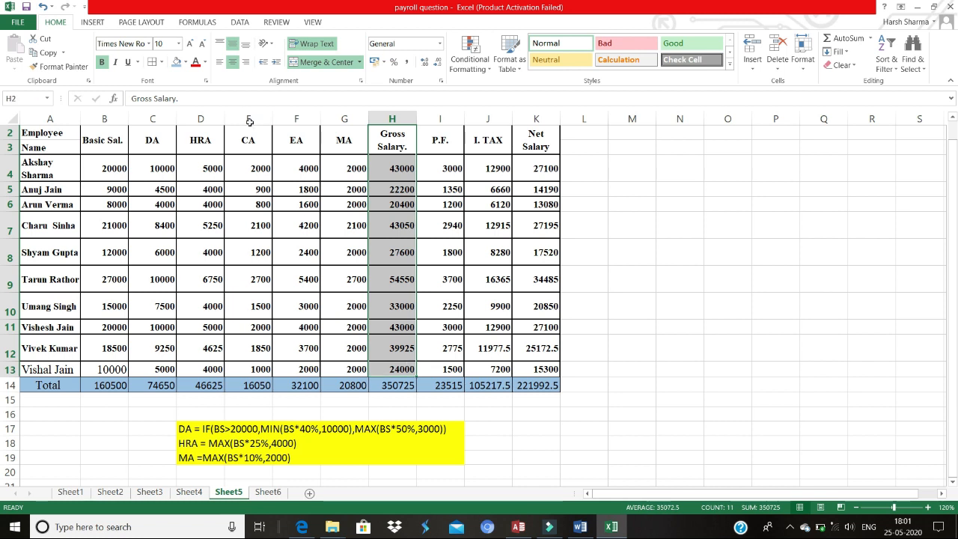
left_click(185, 62)
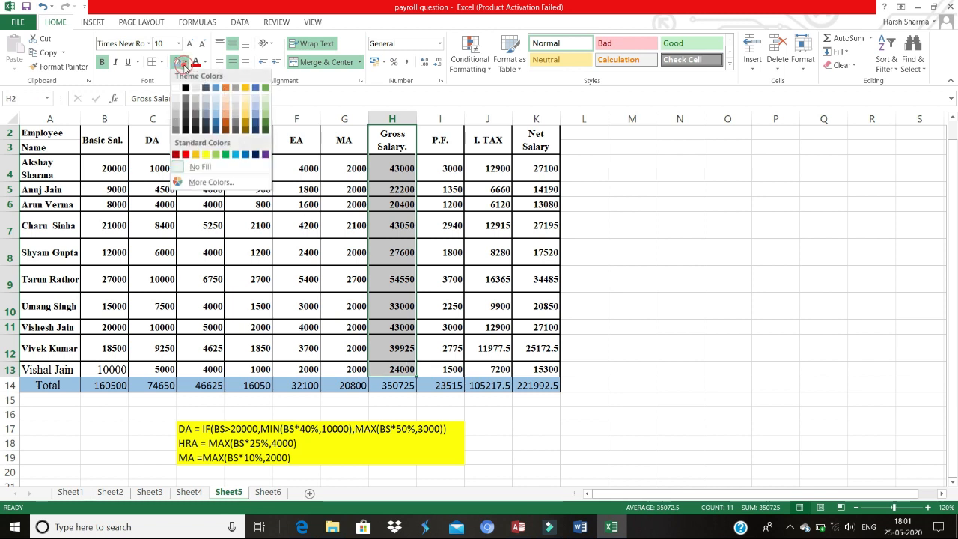
left_click(226, 104)
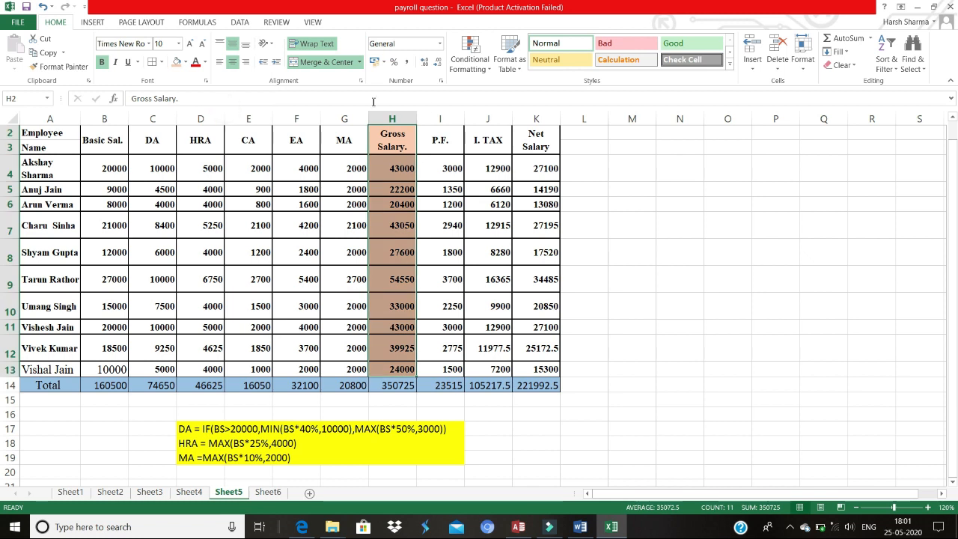
left_click_drag(532, 137, 532, 367)
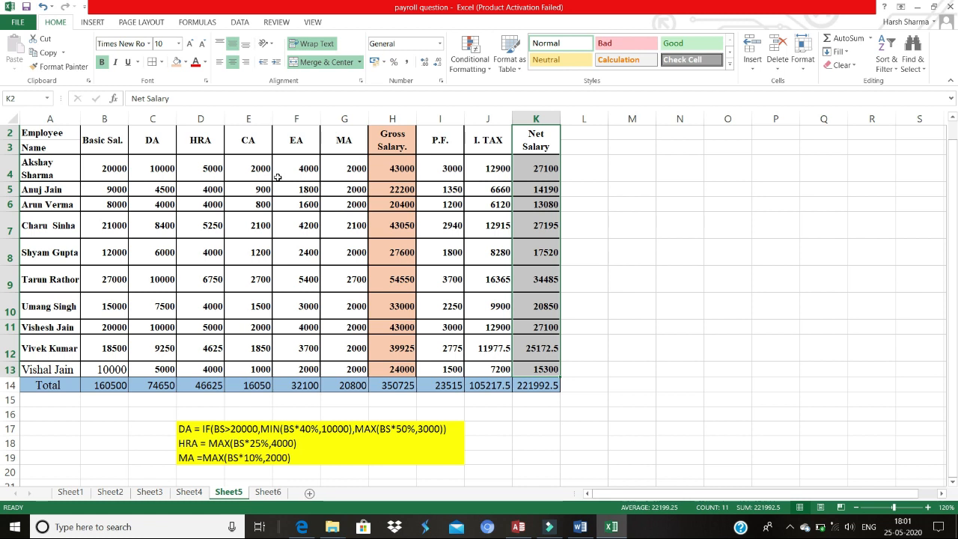
left_click(177, 62)
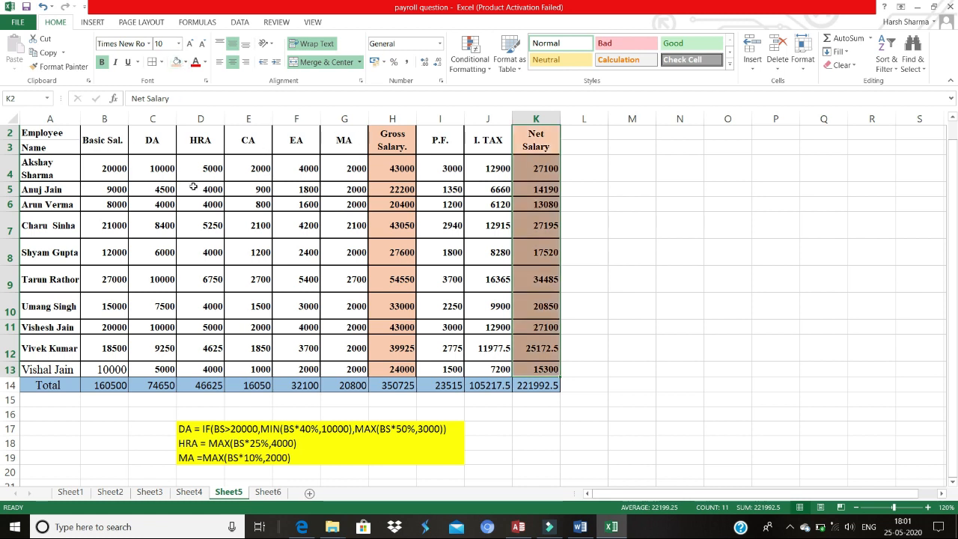
Step: Fill the two header rows A2:K3 with a light grey shade
key("ctrl+Home")
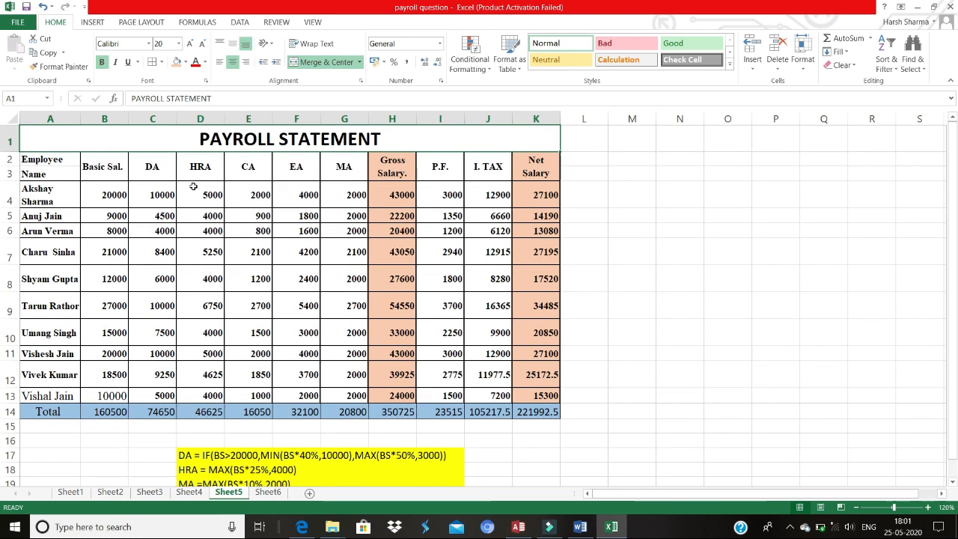
left_click(57, 160)
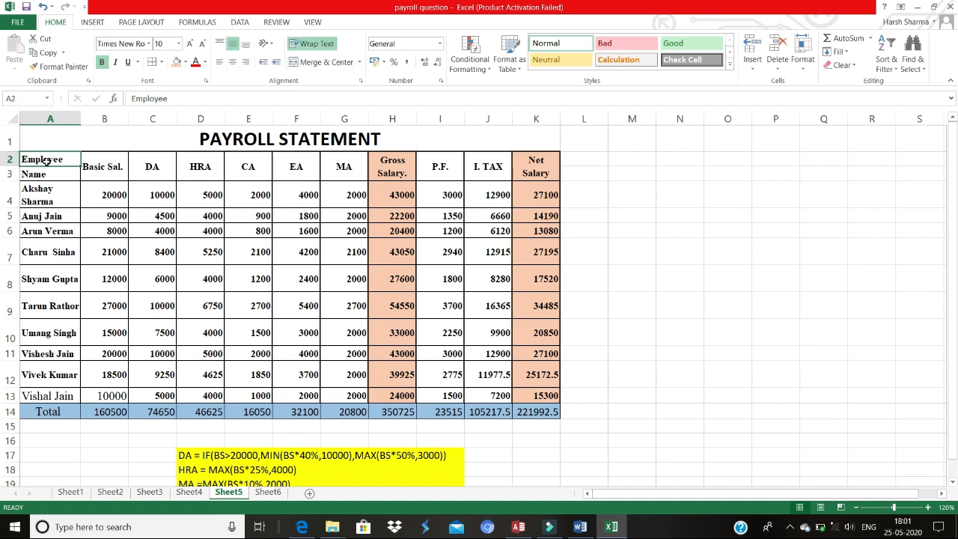
left_click(62, 176)
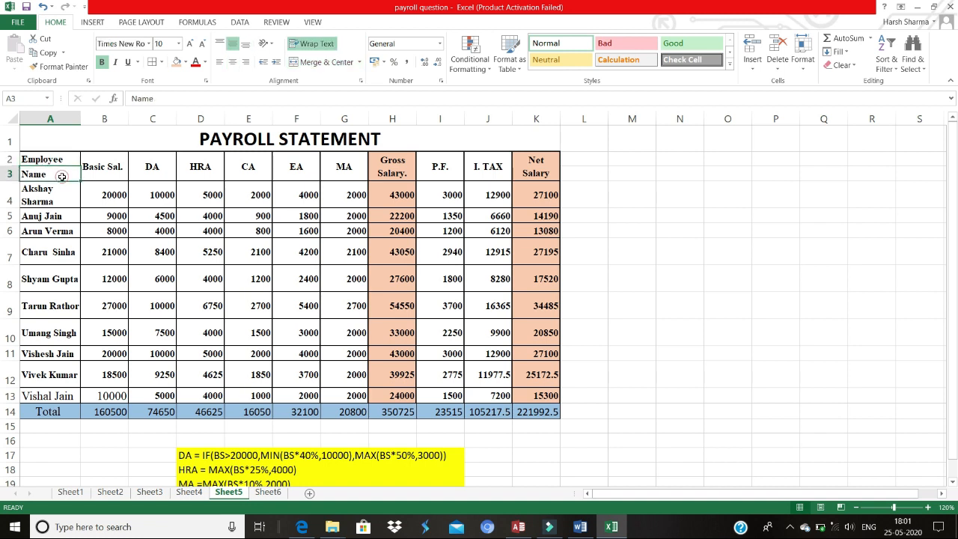
left_click(41, 159)
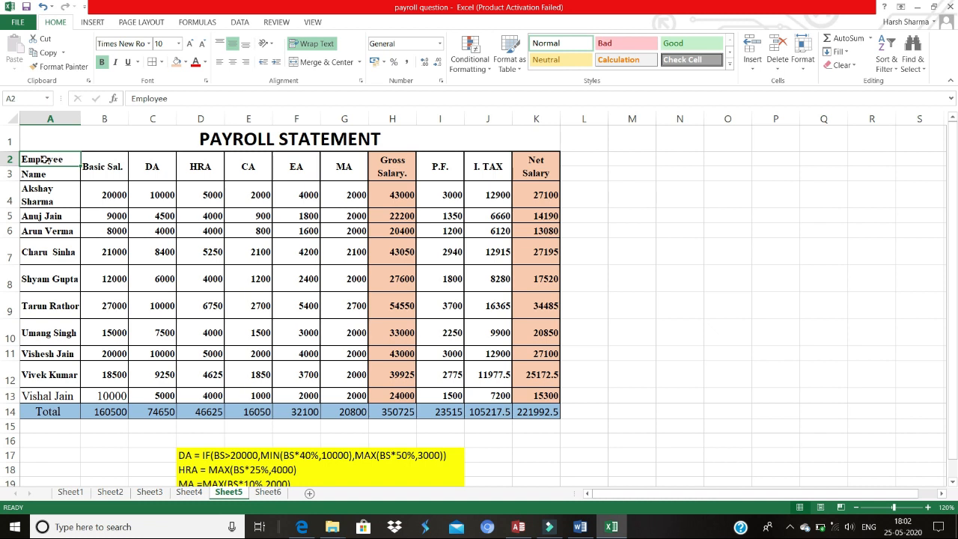
left_click_drag(45, 159, 524, 180)
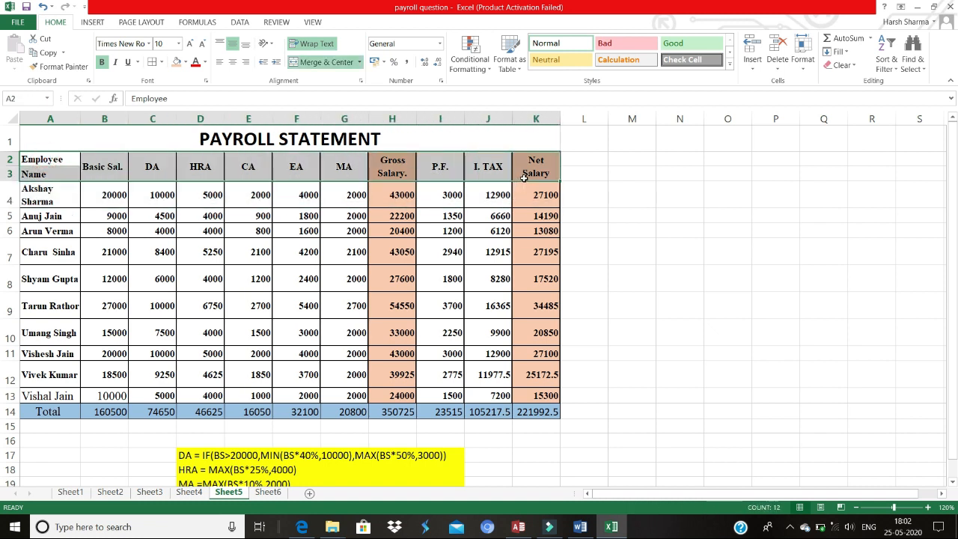
left_click(137, 63)
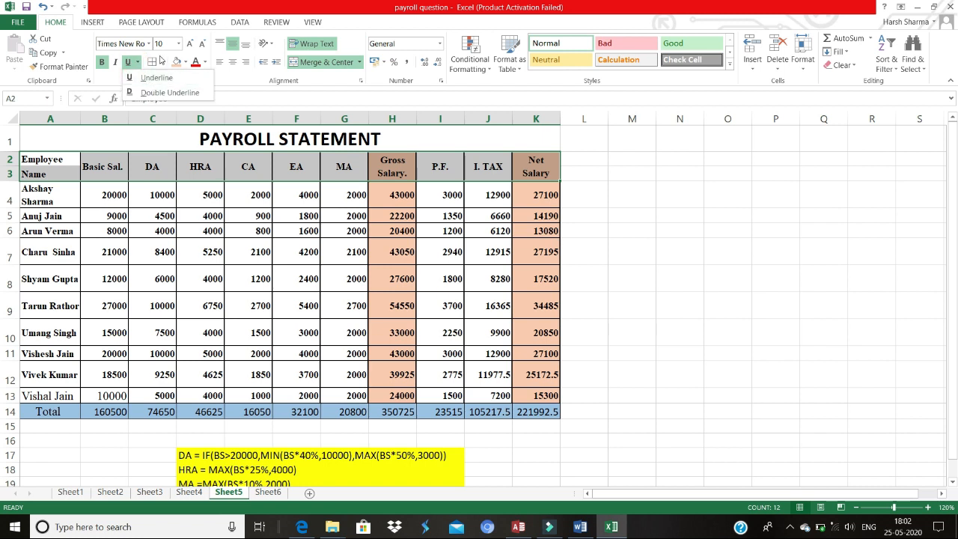
left_click(185, 63)
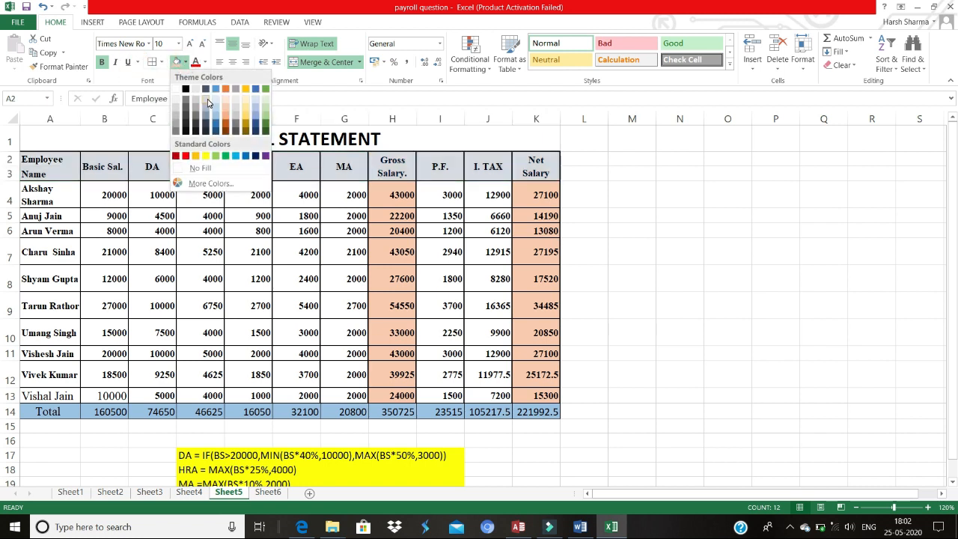
left_click(208, 103)
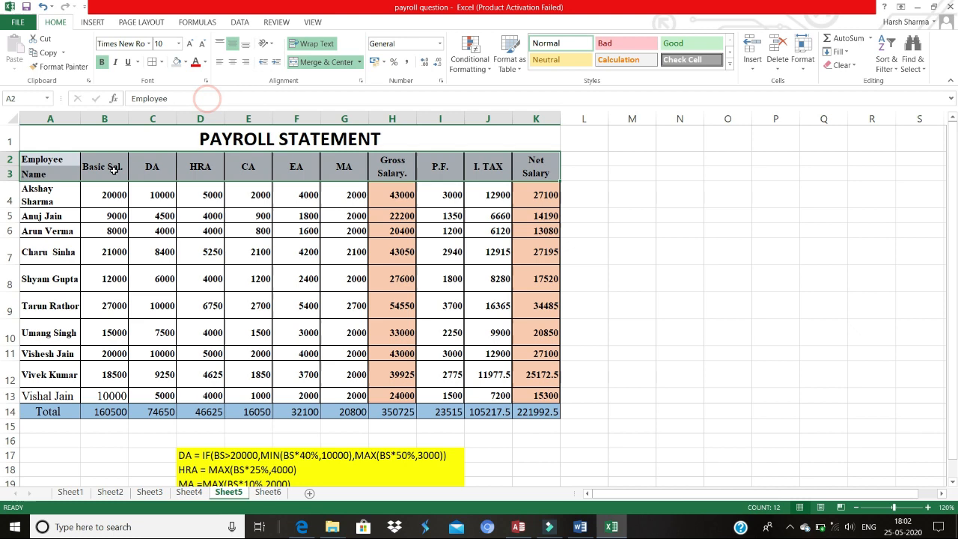
Step: Fill the employee data range A4:G13 with a pale orange shade
left_click(57, 197)
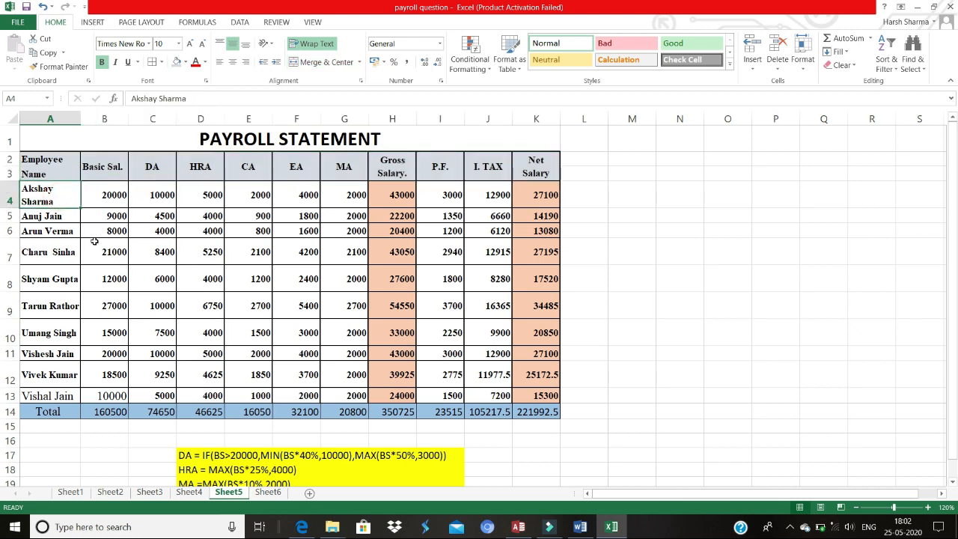
left_click_drag(62, 188, 330, 392)
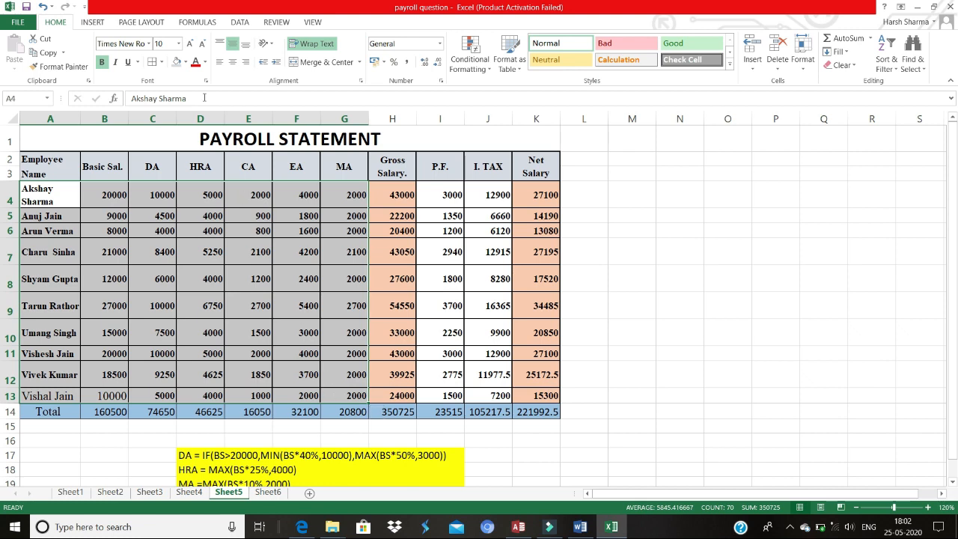
left_click(186, 63)
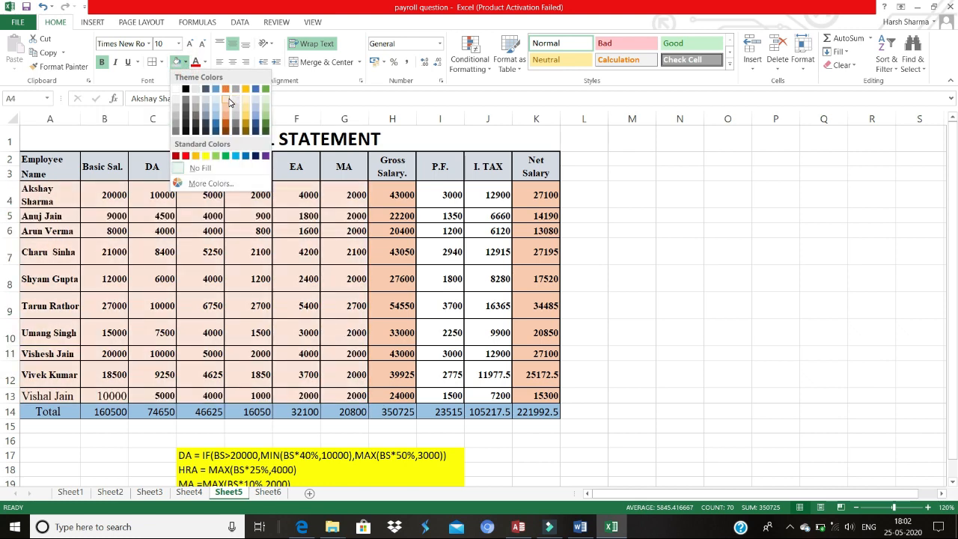
left_click(230, 103)
Step: Apply the same pale orange fill to the P.F. and I. TAX cells I4:J13
left_click_drag(444, 188, 481, 396)
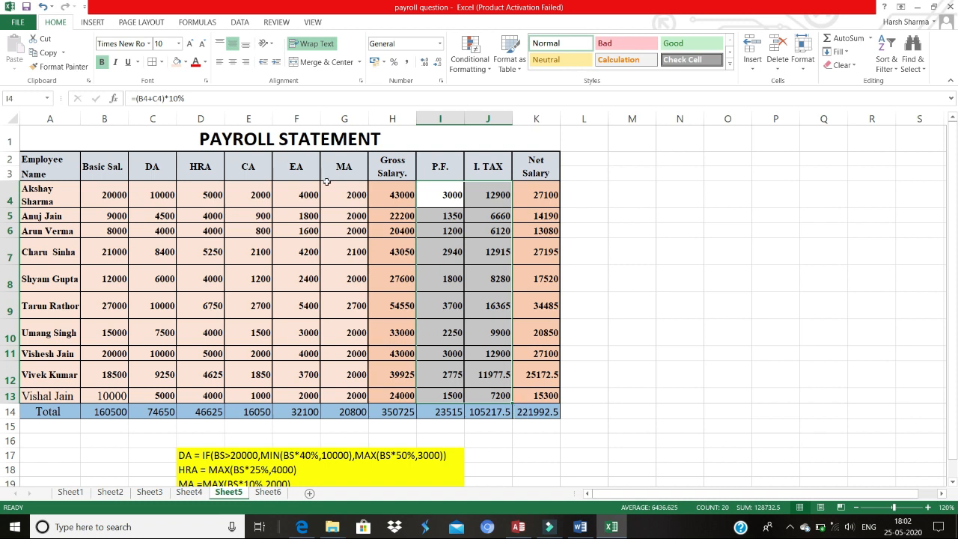
left_click(176, 62)
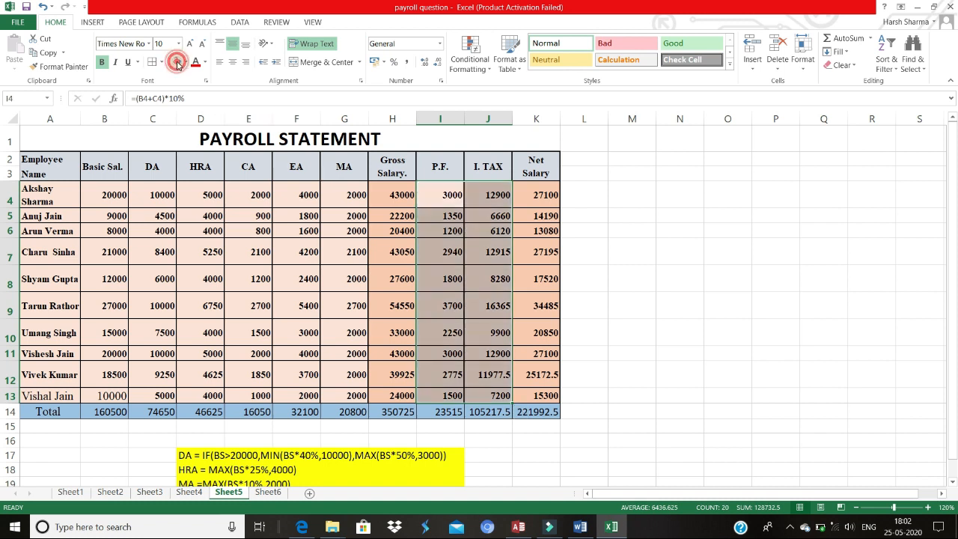
left_click(617, 198)
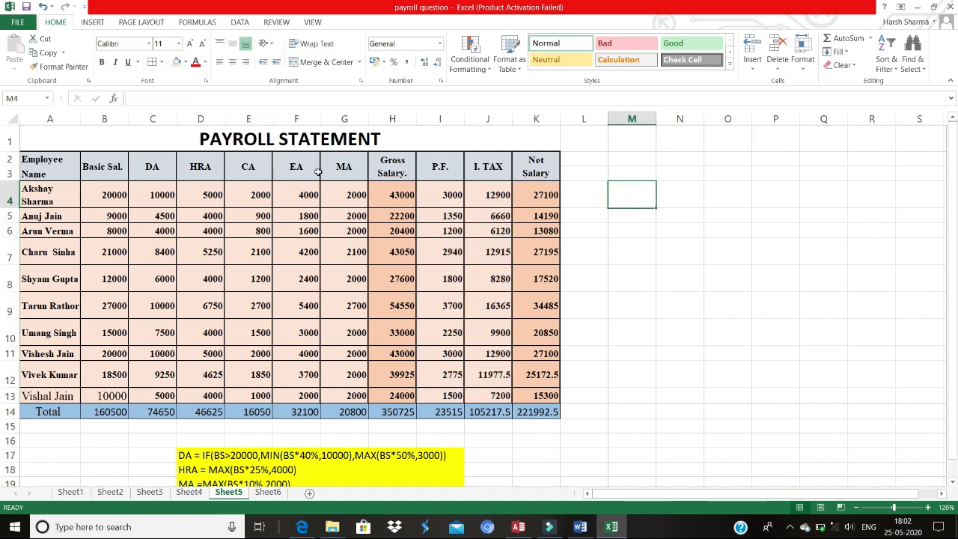